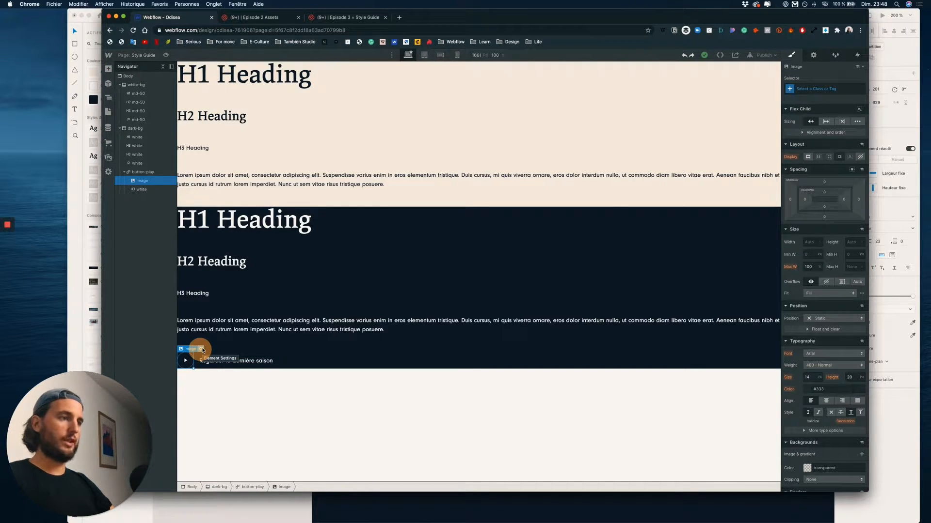
# Step: Replace the image inside button-play with a div block placed above the text
pyautogui.press('Delete')
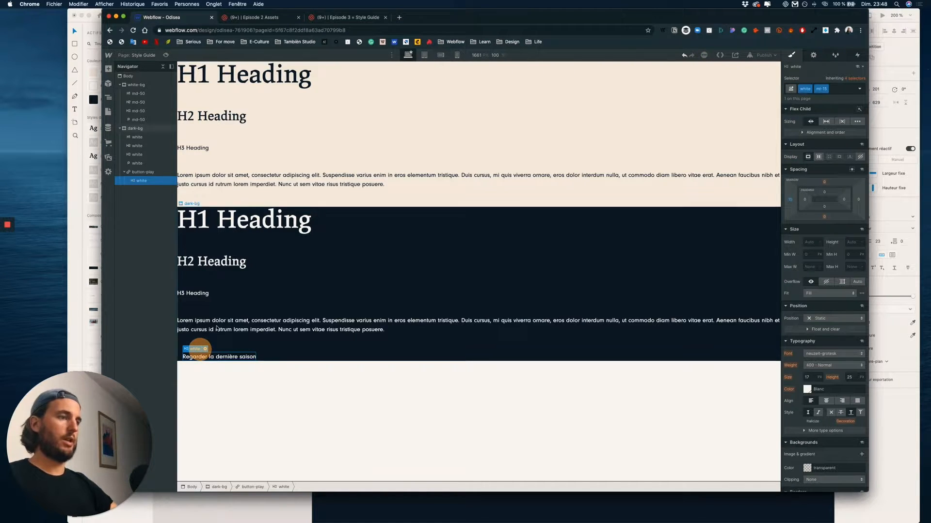
pyautogui.click(110, 71)
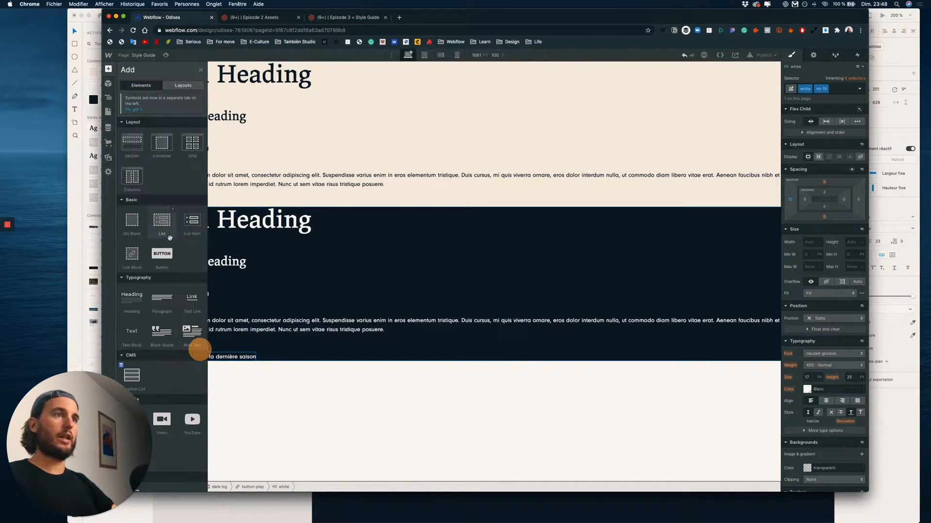
pyautogui.moveTo(132, 223); pyautogui.dragTo(153, 192)
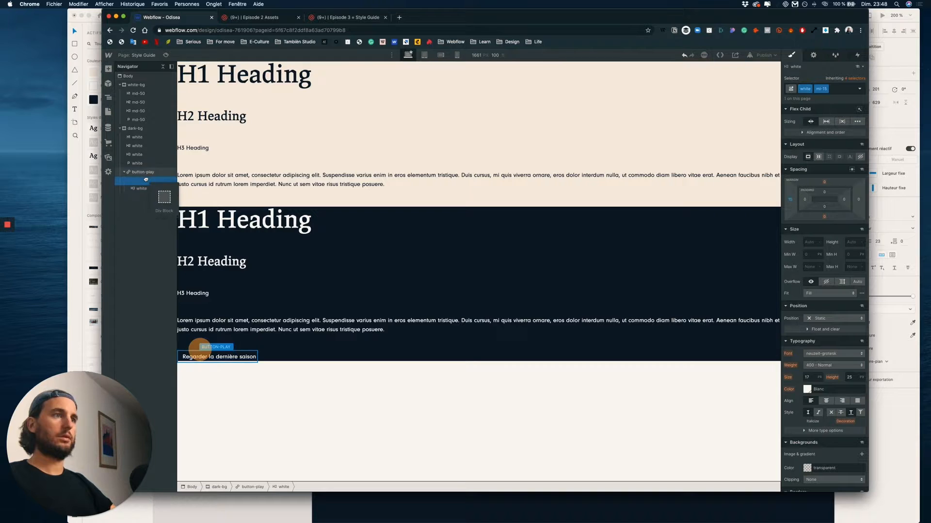
# Step: Switch to the Adobe XD wireframe and check the dimensions of the circle around the play triangle
pyautogui.hotkey('ctrl', 'Up')
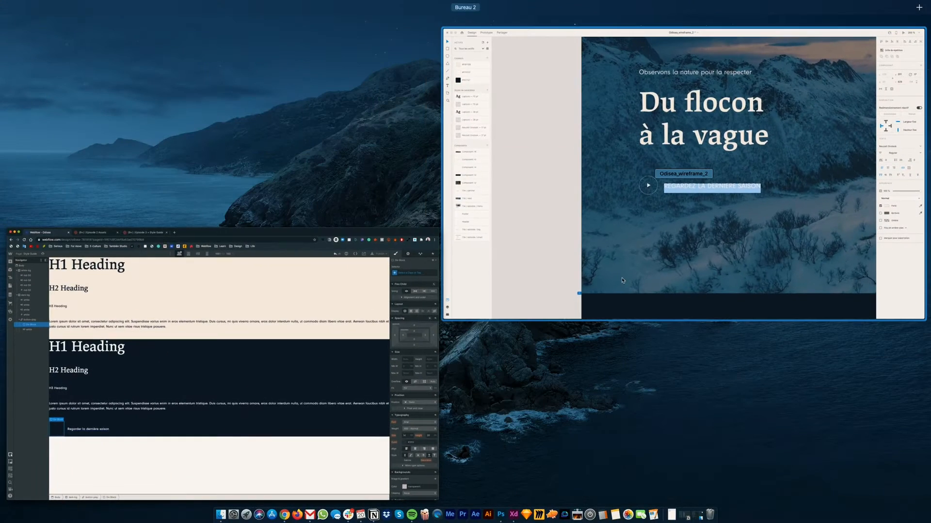
pyautogui.click(681, 211)
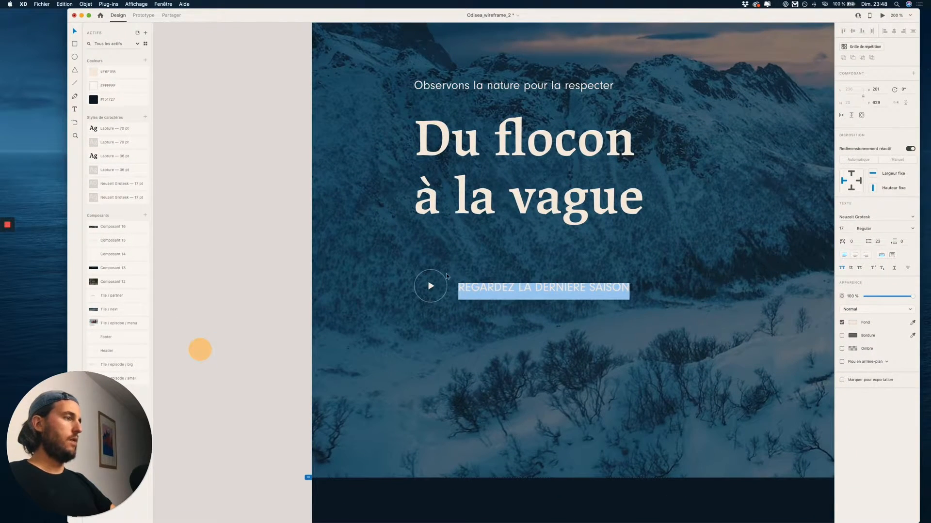
pyautogui.click(446, 273)
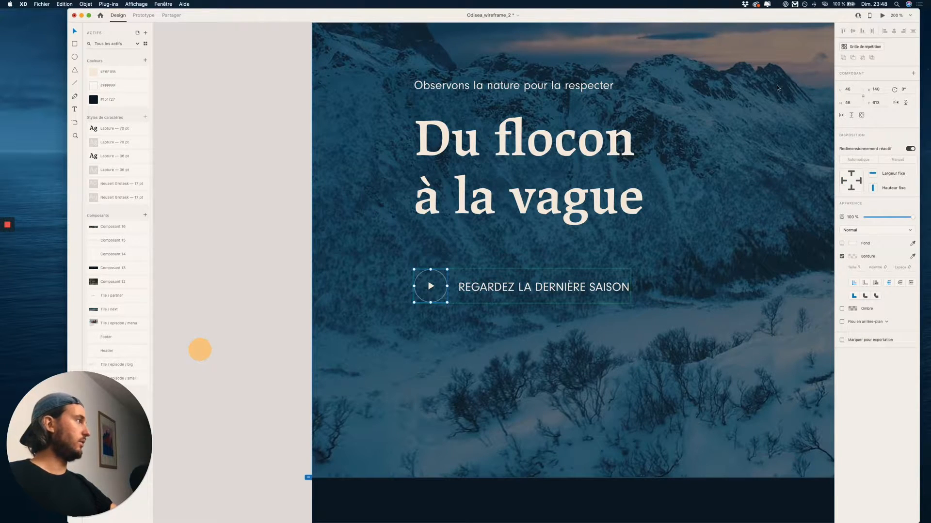
pyautogui.click(846, 88)
pyautogui.hotkey('ctrl', 'Up')
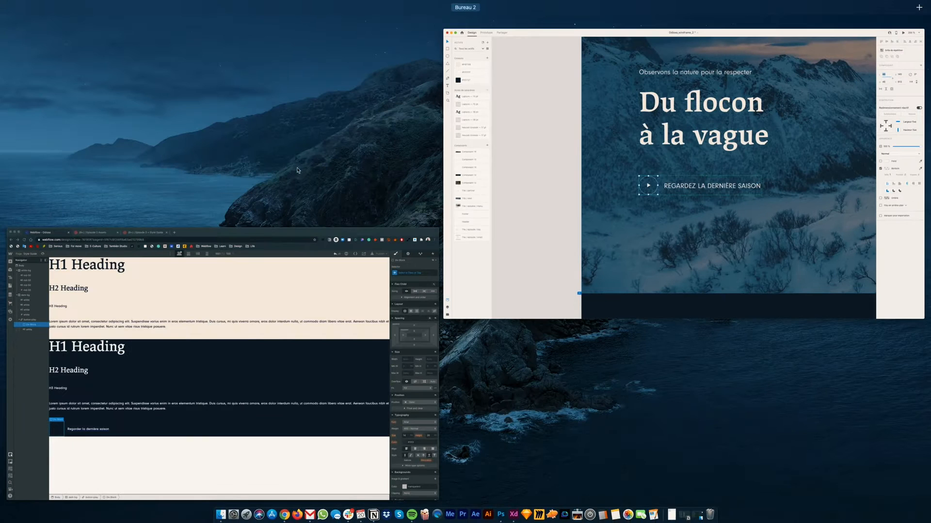
# Step: Return to Webflow and give the new div block the class cercle-play
pyautogui.click(178, 370)
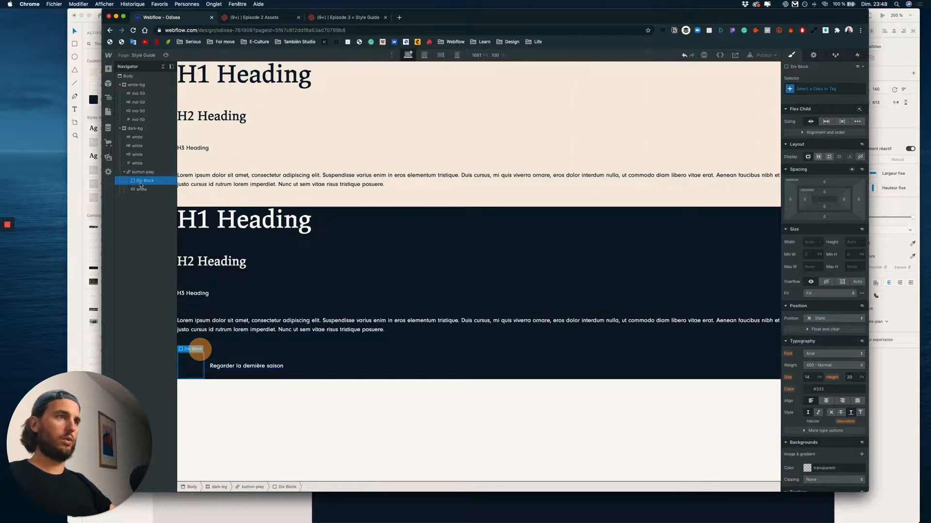
pyautogui.click(838, 90)
pyautogui.write('cercle')
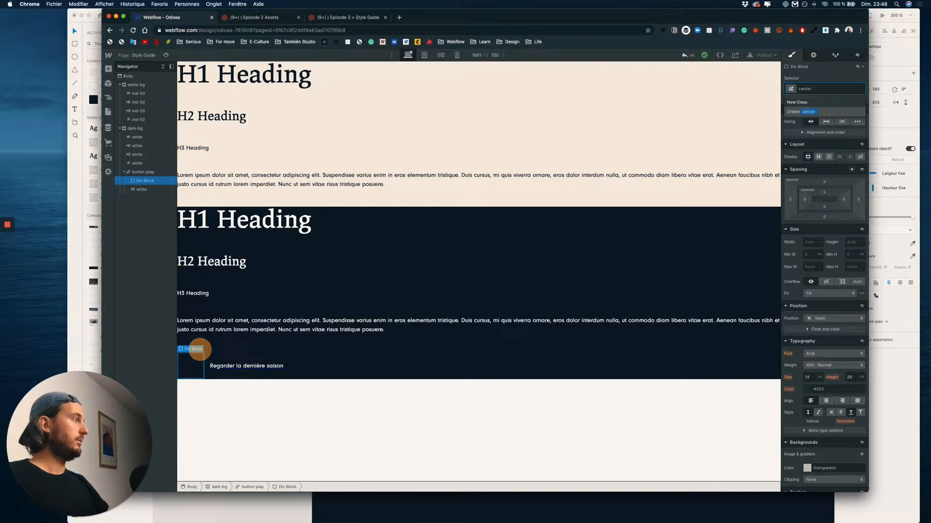
pyautogui.write('-play')
pyautogui.press('Return')
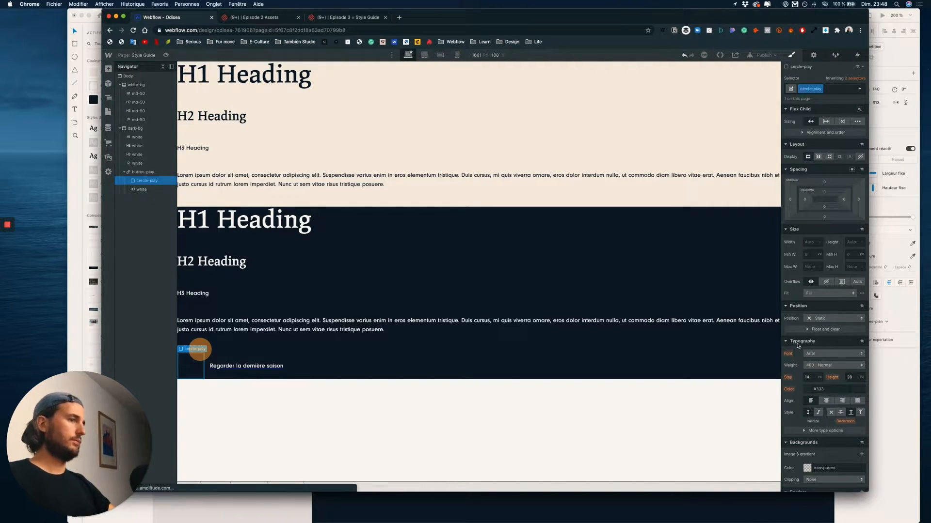
# Step: Set the border width of the cercle-play block to 1 px on all sides
pyautogui.scroll(-5, 804, 353)
pyautogui.scroll(-2, 805, 353)
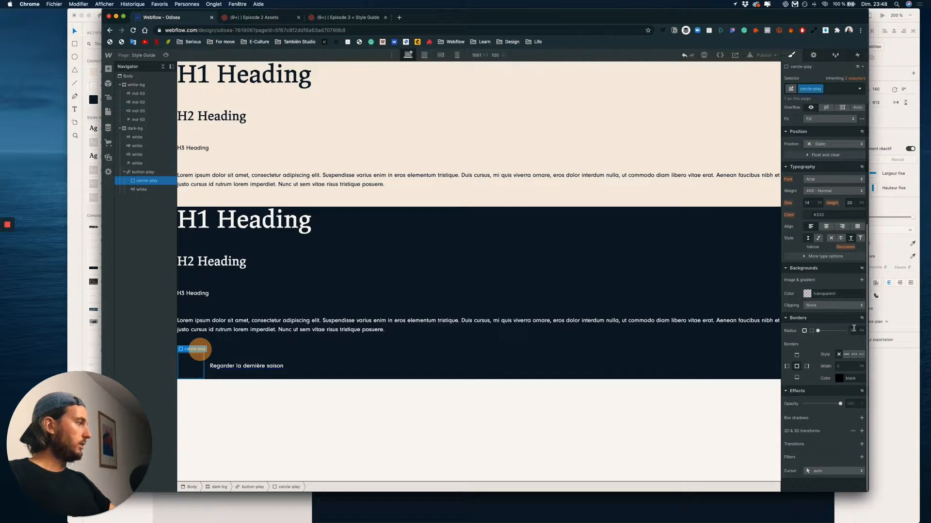
pyautogui.click(854, 330)
pyautogui.click(848, 367)
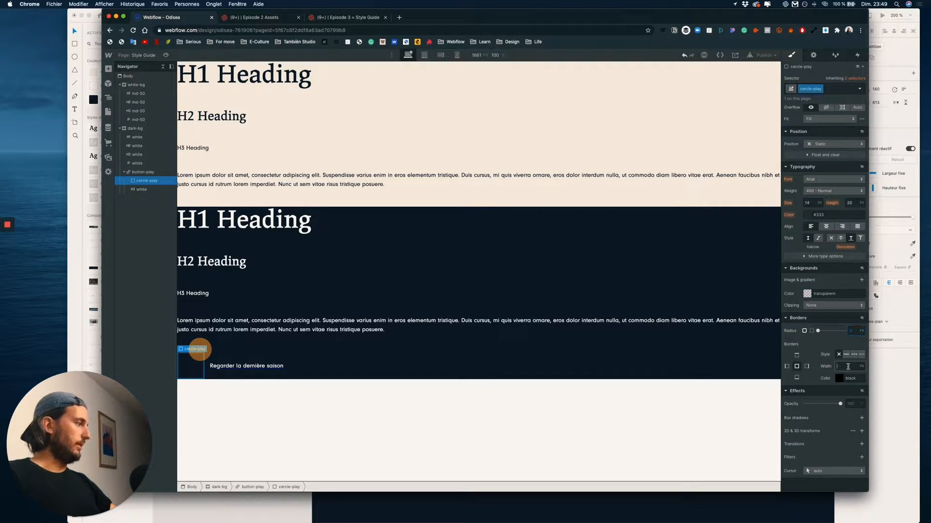
pyautogui.write('1')
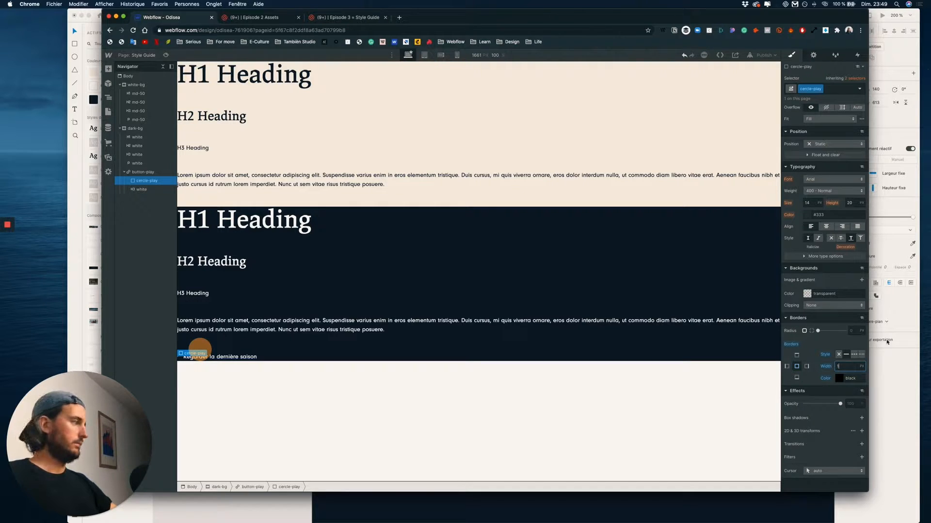
# Step: Recheck the circle's size in Adobe XD and set the cercle-play block's width and height to 46 px in Webflow
pyautogui.scroll(5, 855, 313)
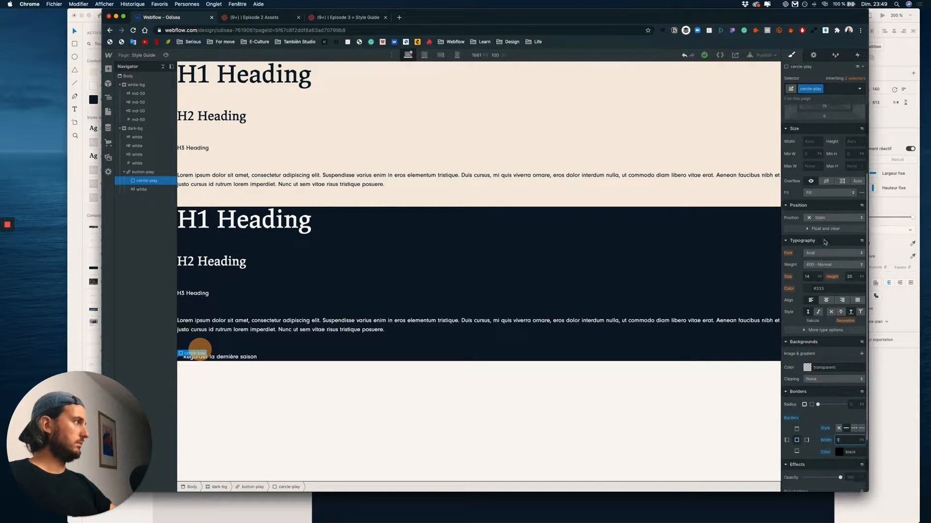
pyautogui.click(813, 199)
pyautogui.click(888, 213)
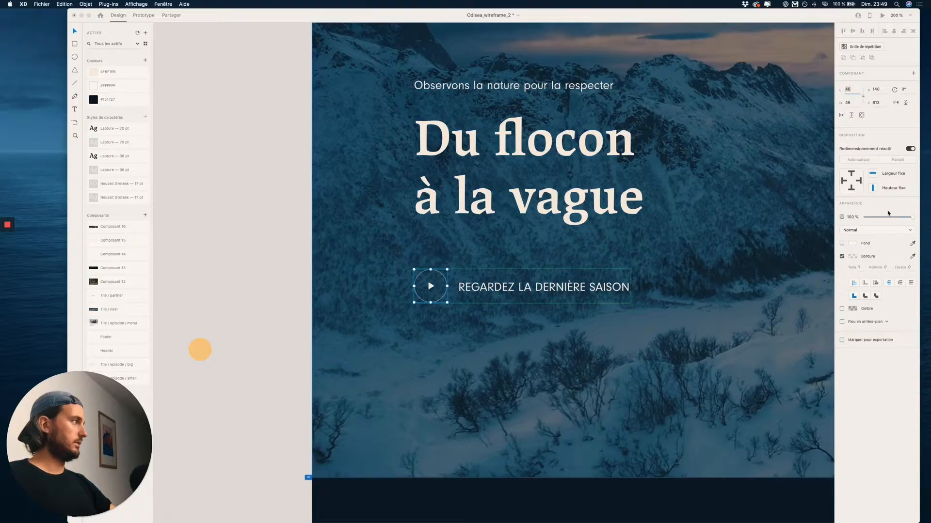
pyautogui.hotkey('ctrl', 'Up')
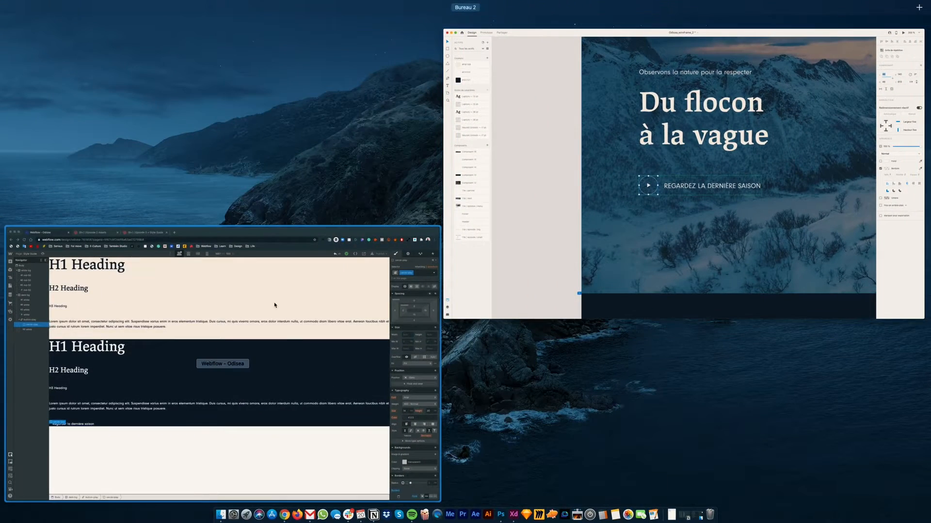
pyautogui.click(275, 305)
pyautogui.write('46')
pyautogui.click(854, 197)
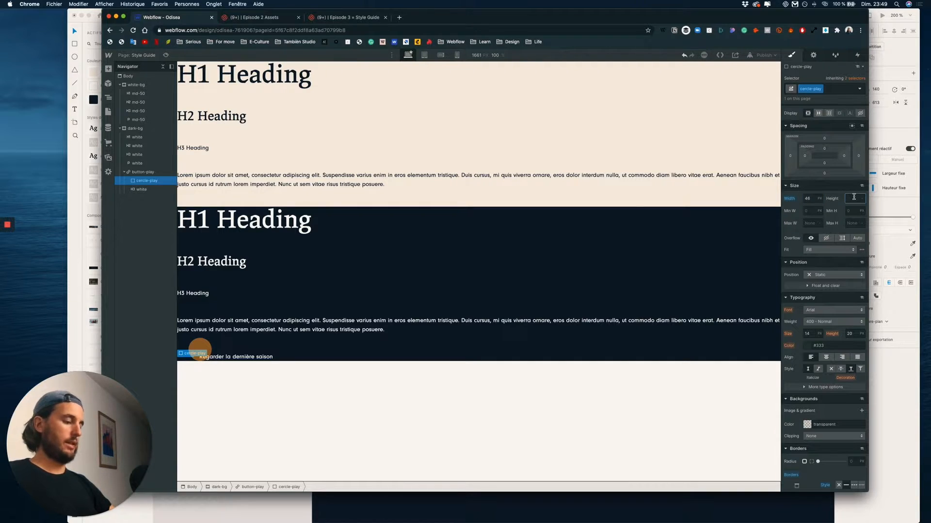
pyautogui.write('46')
pyautogui.press('Return')
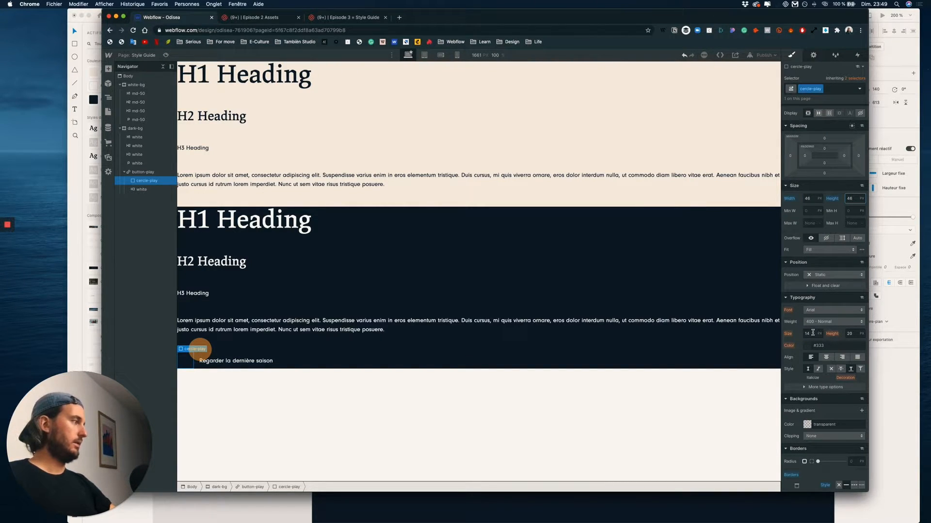
# Step: Set the cercle-play border colour to the Blanc swatch and its border radius to 50
pyautogui.scroll(-4, 839, 413)
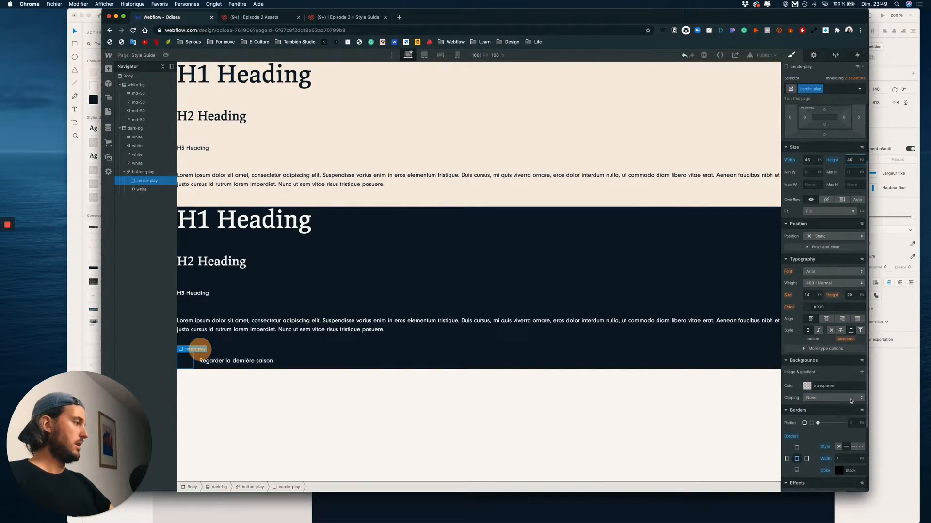
pyautogui.click(838, 427)
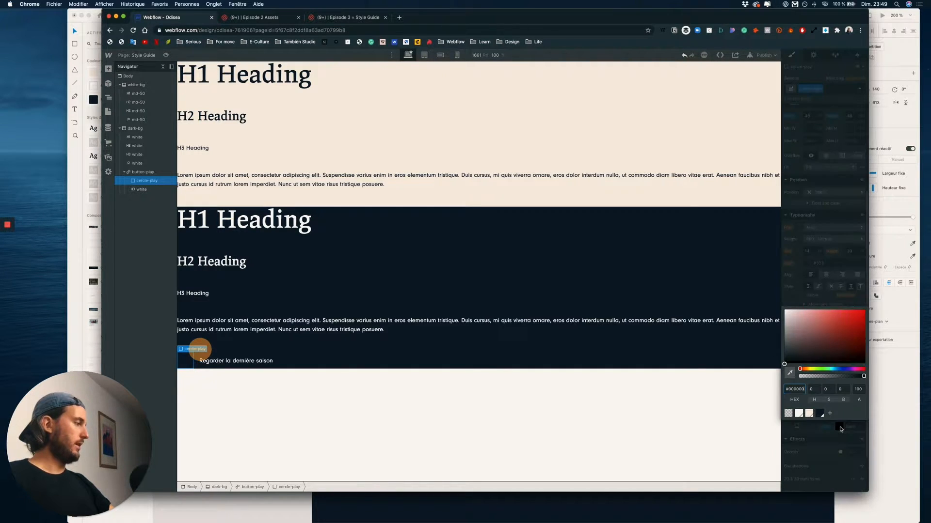
pyautogui.click(799, 414)
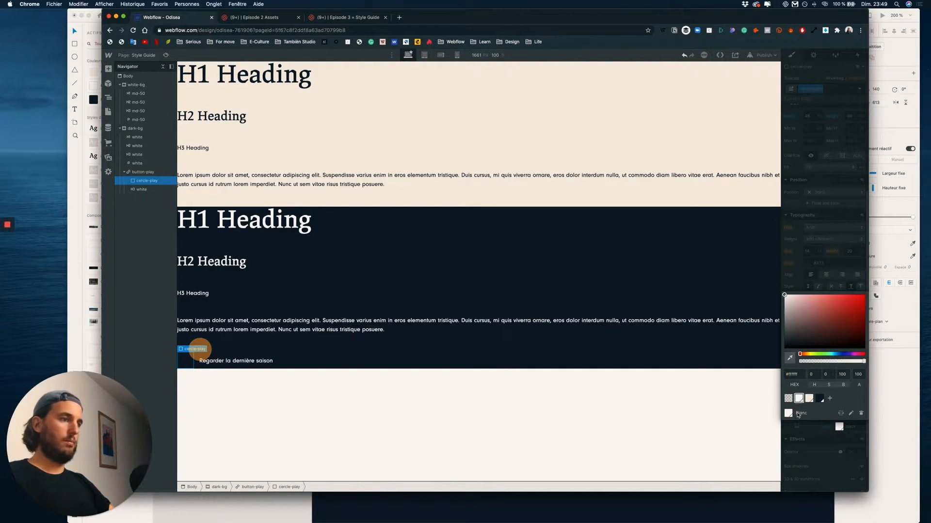
pyautogui.click(830, 280)
pyautogui.click(853, 378)
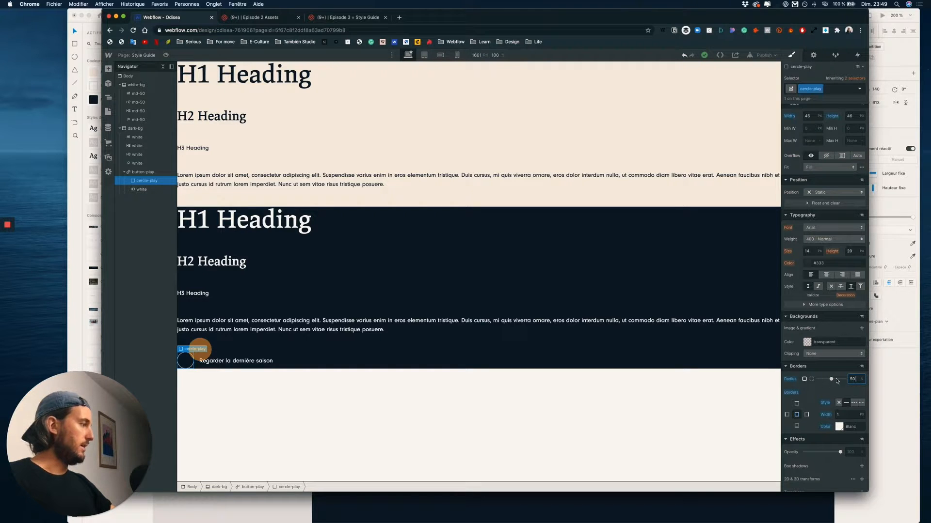
pyautogui.click(849, 340)
pyautogui.moveTo(811, 364)
pyautogui.mouseDown()
pyautogui.moveTo(783, 368)
pyautogui.moveTo(791, 379)
pyautogui.moveTo(794, 359)
pyautogui.mouseUp()
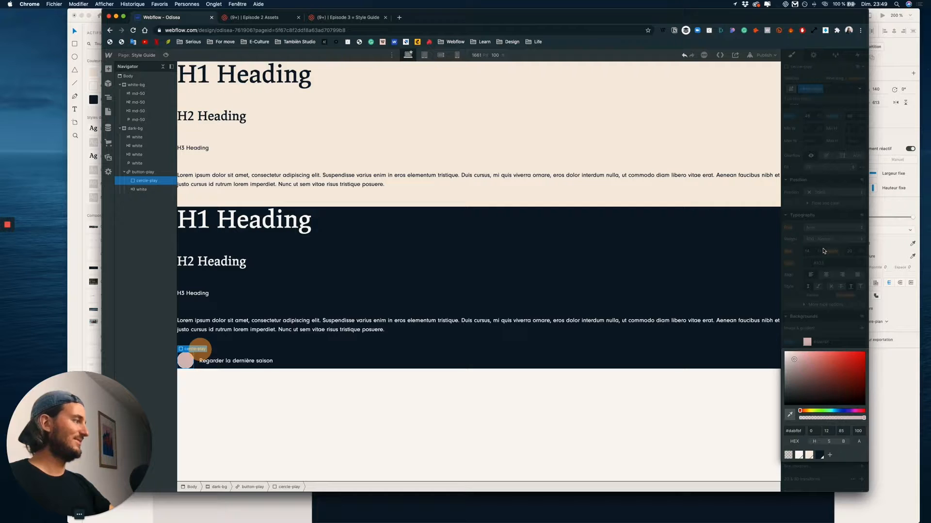
pyautogui.click(831, 248)
pyautogui.keyDown('alt'); pyautogui.click(789, 342); pyautogui.keyUp('alt')
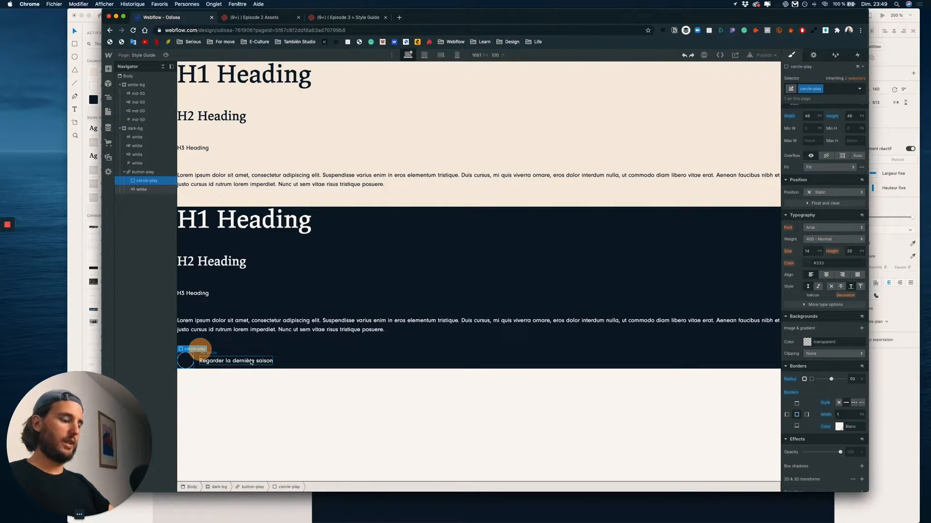
# Step: Switch to Adobe XD and export the play triangle as an SVG named triangle into the Icon folder
pyautogui.hotkey('ctrl', 'Up')
pyautogui.click(819, 313)
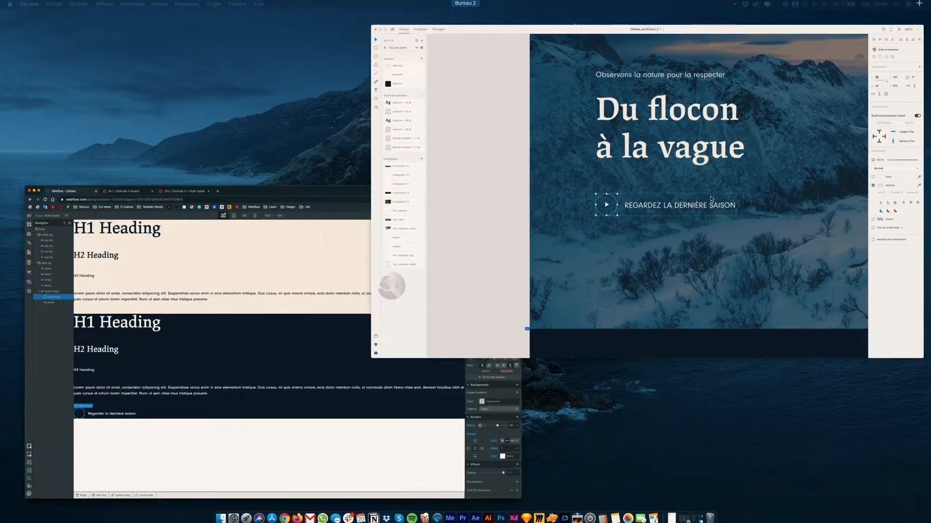
pyautogui.doubleClick(431, 286)
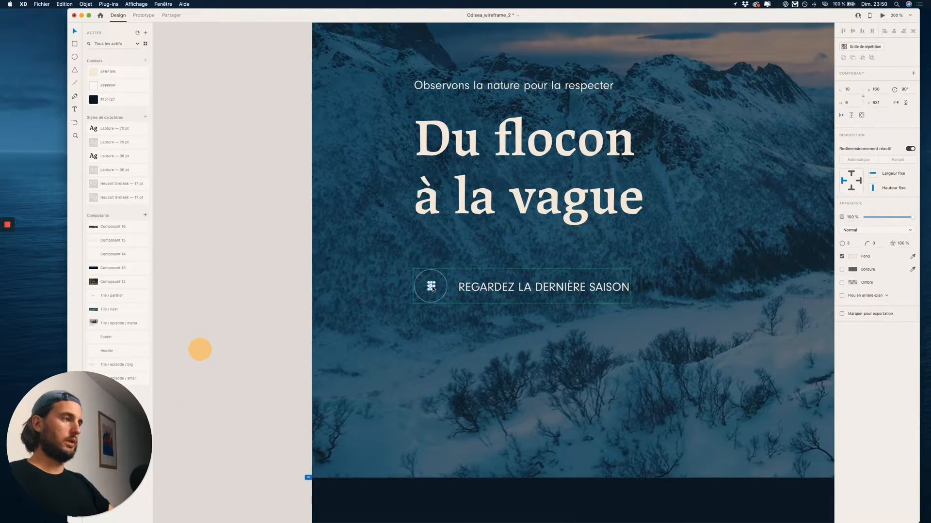
pyautogui.click(43, 4)
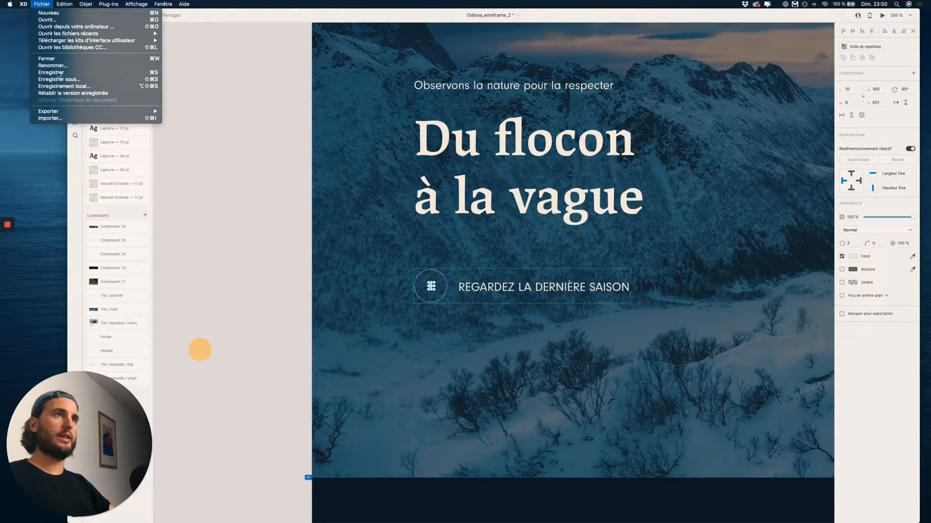
pyautogui.click(262, 92)
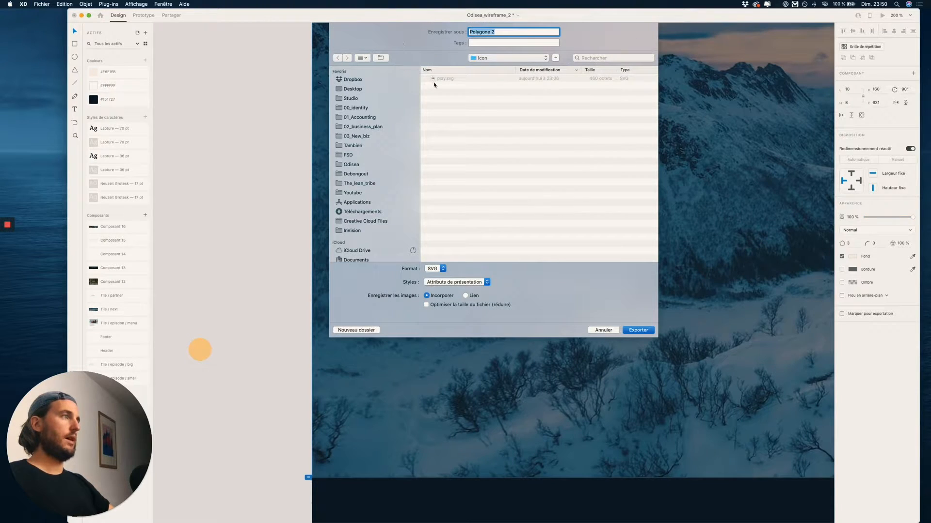
pyautogui.write('triangle')
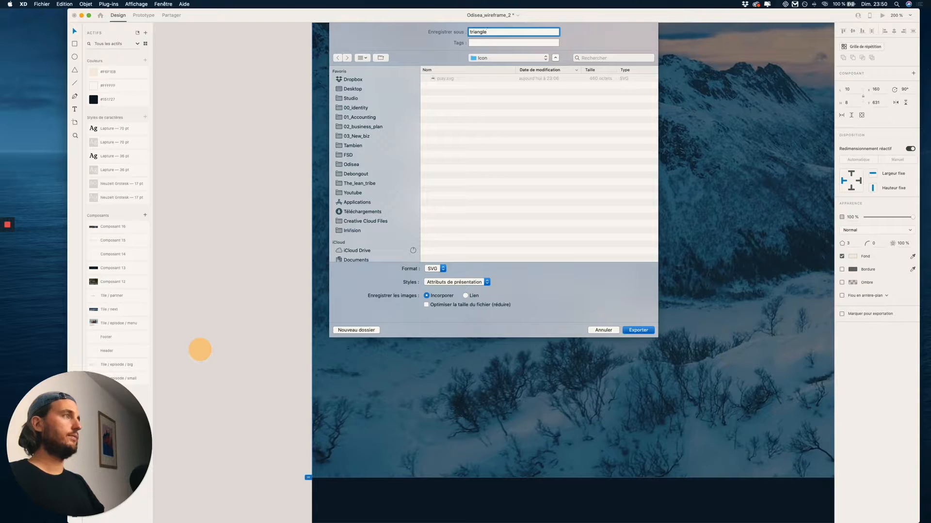
pyautogui.press('Return')
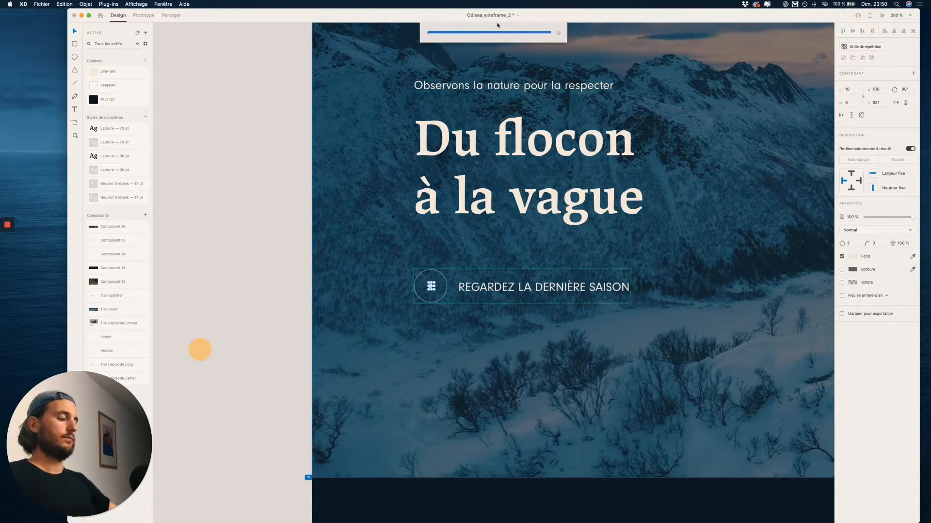
# Step: Return to Webflow, upload triangle.svg to the assets and place it inside the cercle-play block
pyautogui.hotkey('ctrl', 'Up')
pyautogui.click(365, 338)
pyautogui.click(108, 158)
pyautogui.click(189, 87)
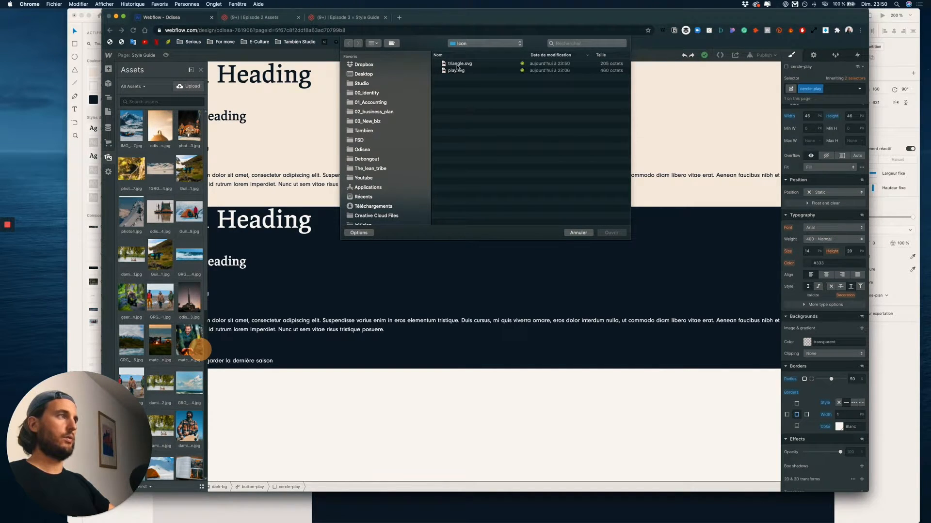
pyautogui.doubleClick(457, 66)
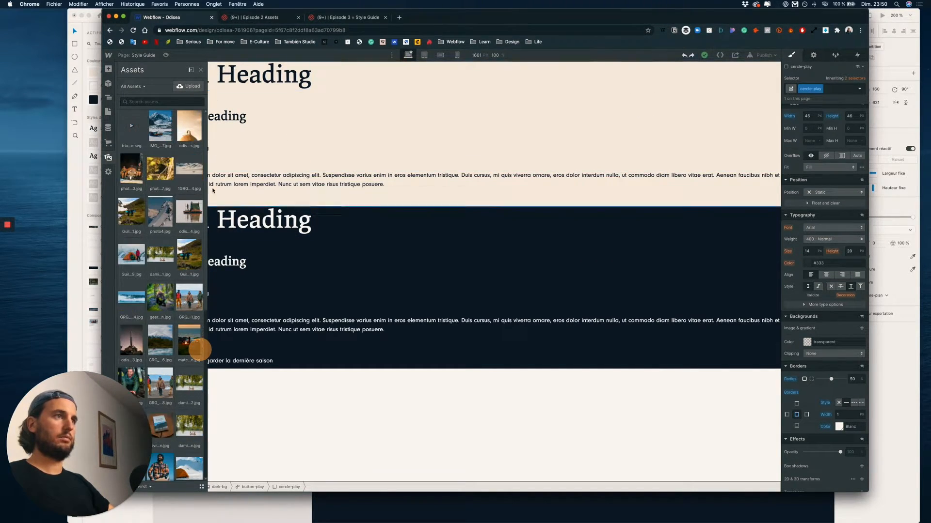
pyautogui.moveTo(132, 131); pyautogui.dragTo(187, 360)
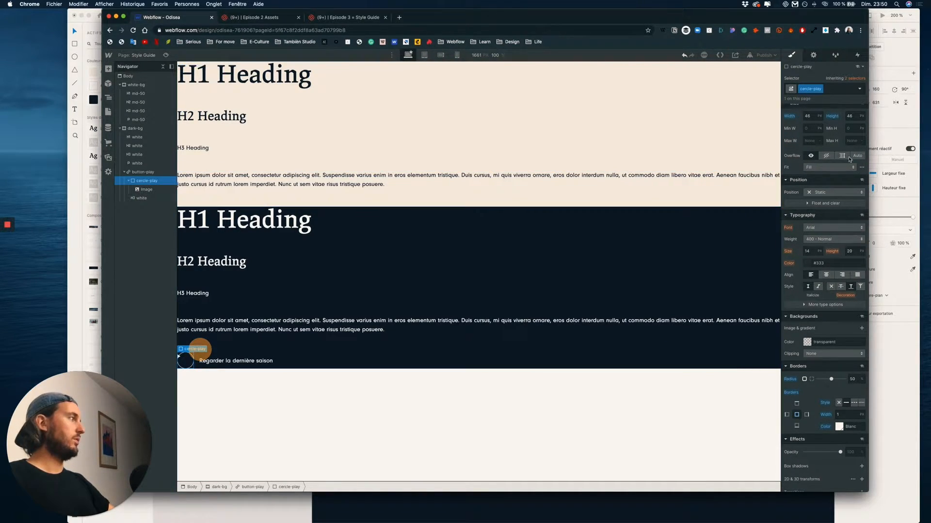
# Step: Set cercle-play to a horizontal flex layout with its content centred in both alignment and justification
pyautogui.scroll(3, 820, 160)
pyautogui.click(818, 157)
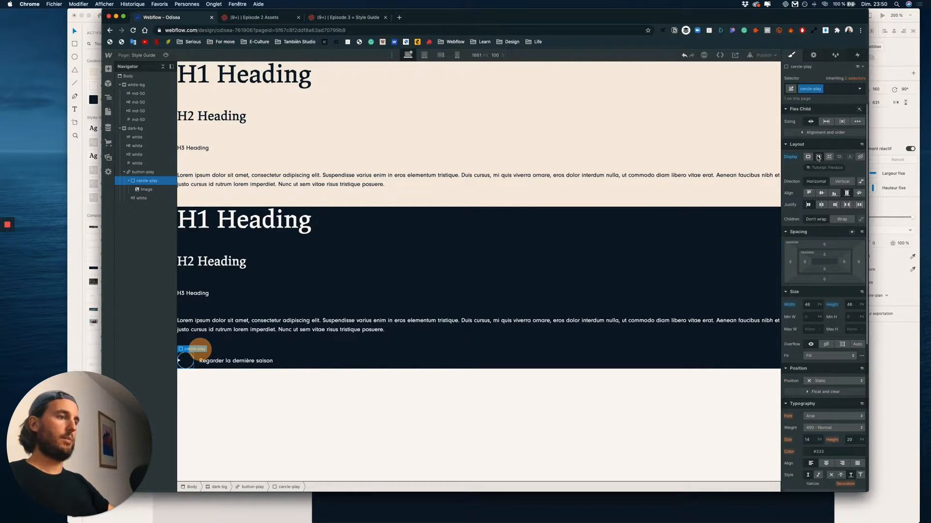
pyautogui.click(821, 193)
pyautogui.click(821, 205)
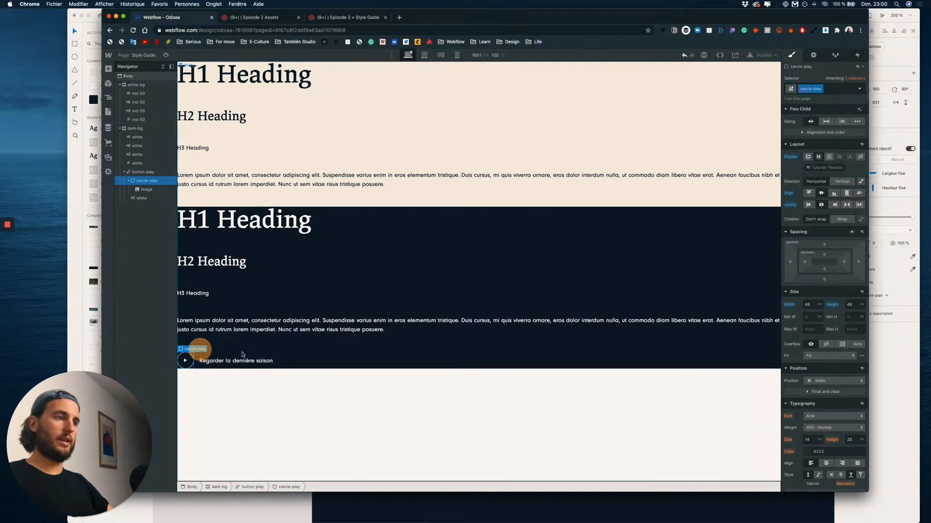
# Step: Add a mouse hover trigger to the button-play link and set its on-hover action to Start an animation
pyautogui.click(253, 387)
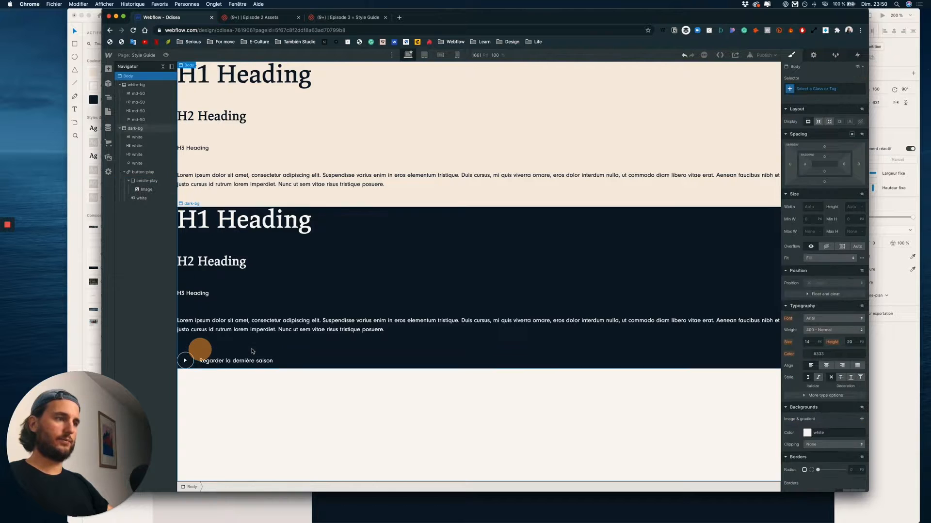
pyautogui.click(242, 308)
pyautogui.click(198, 367)
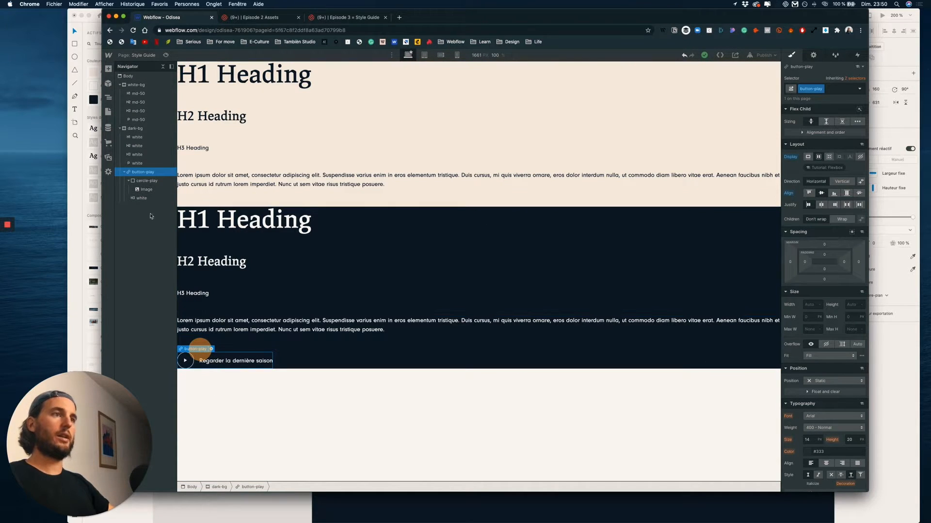
pyautogui.click(857, 55)
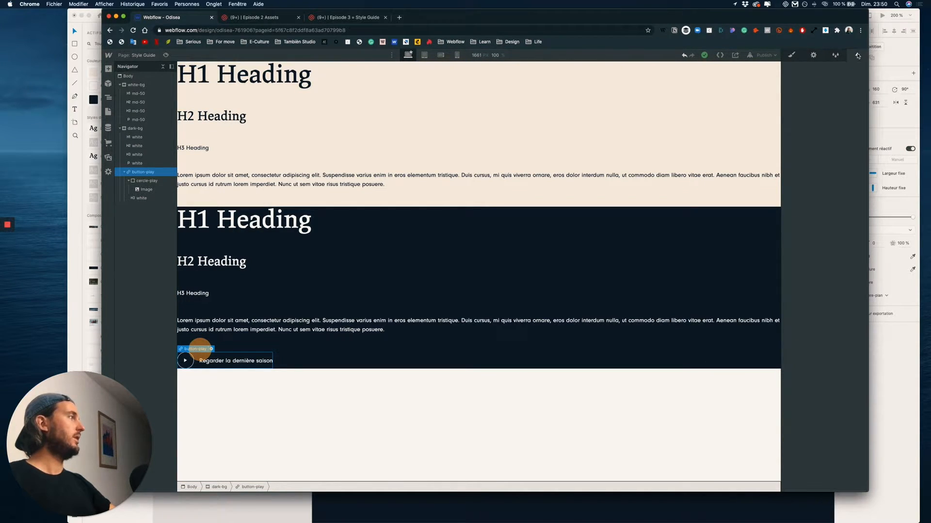
pyautogui.click(813, 57)
pyautogui.click(857, 55)
pyautogui.click(864, 79)
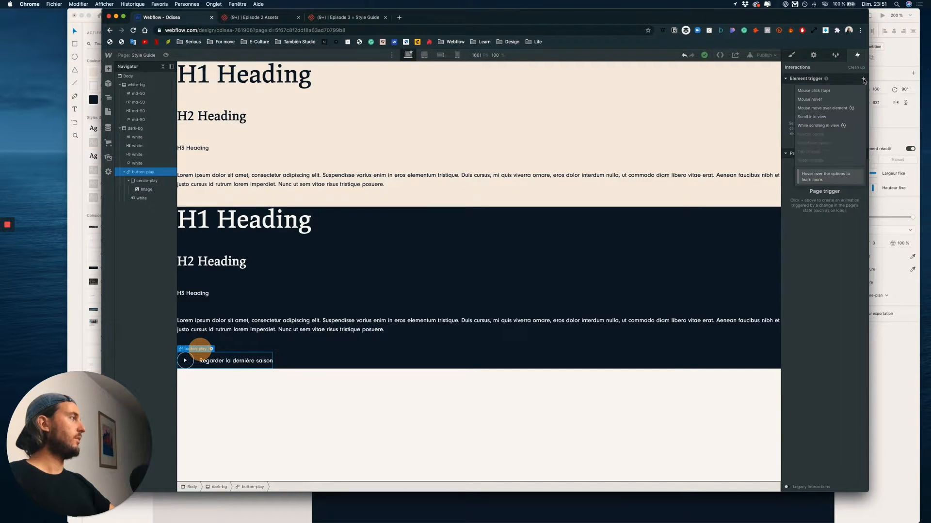
pyautogui.click(818, 100)
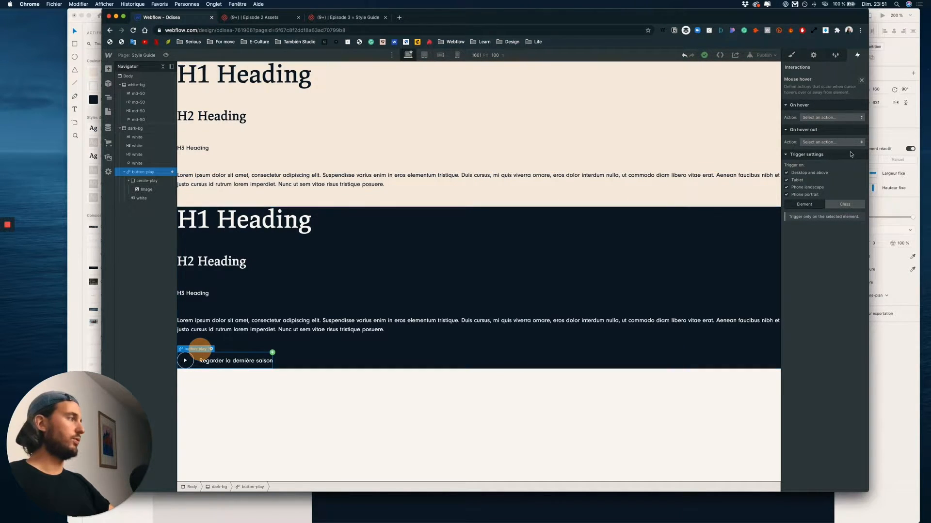
pyautogui.click(818, 118)
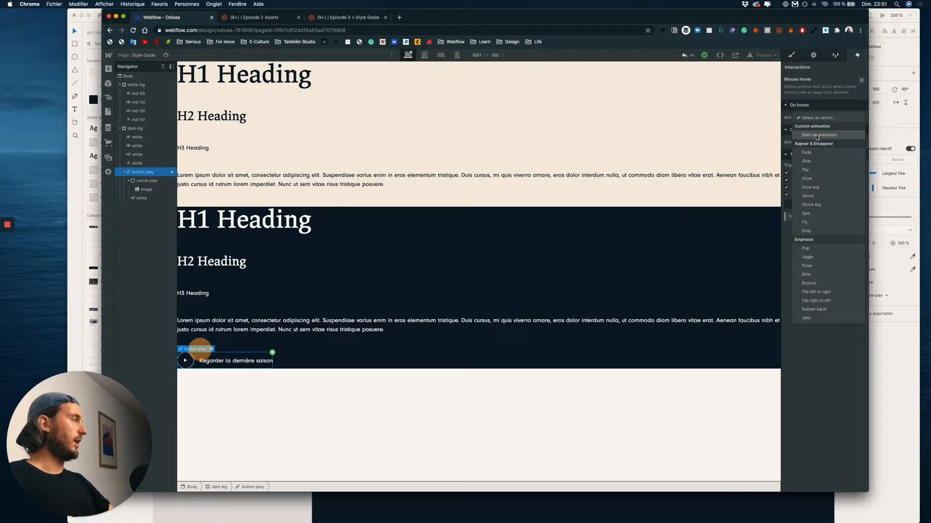
pyautogui.click(817, 136)
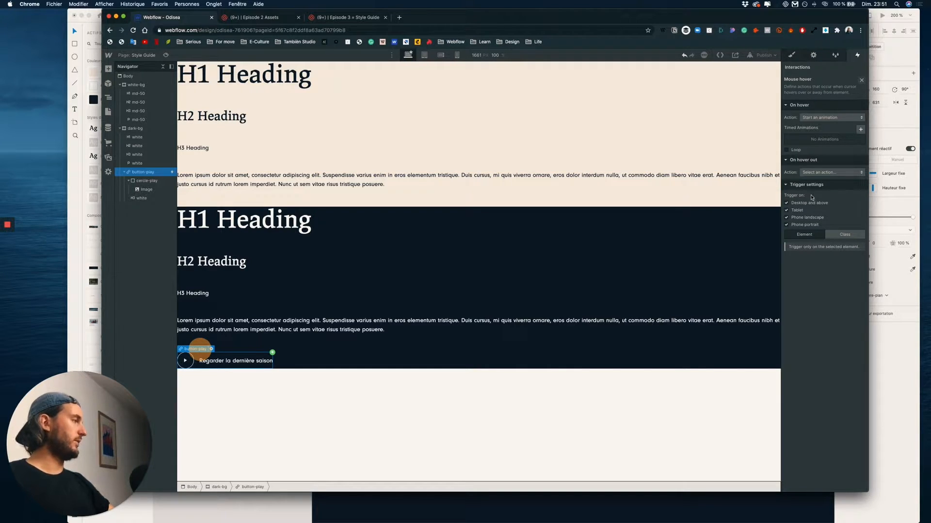
pyautogui.click(805, 225)
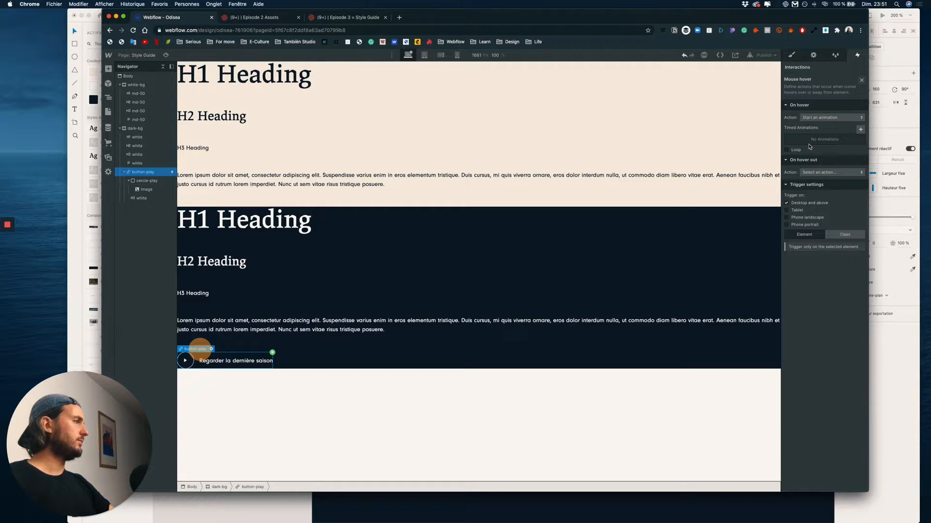
pyautogui.click(797, 211)
pyautogui.click(795, 218)
pyautogui.click(795, 225)
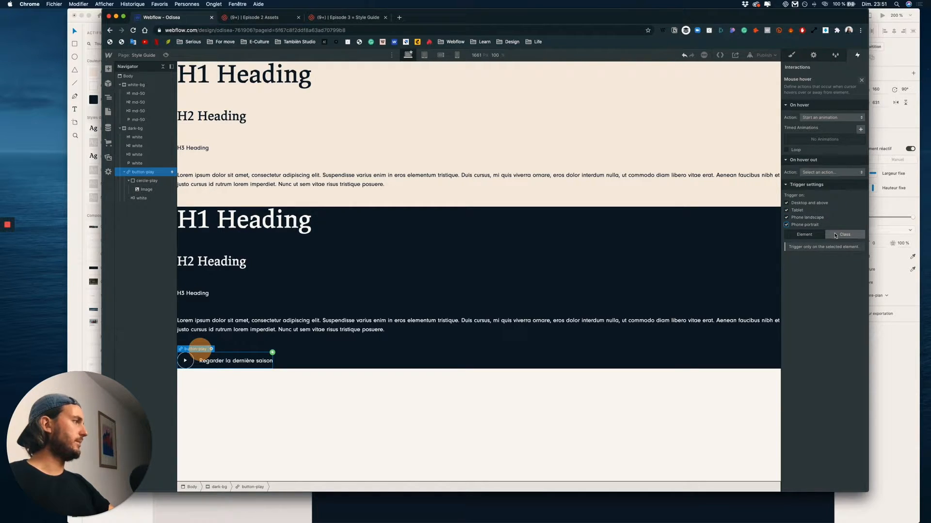
# Step: Create a timed animation for the on-hover action and name it Hover Button Play IN
pyautogui.click(824, 120)
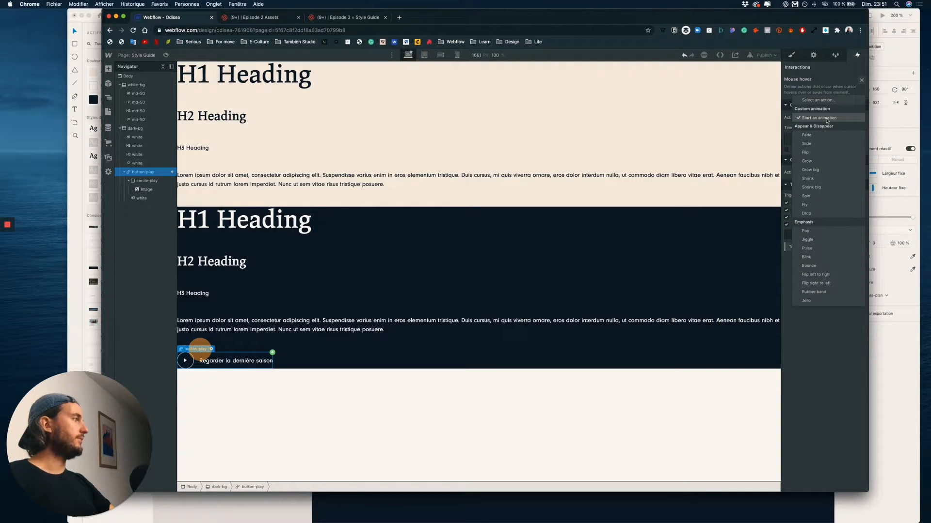
pyautogui.click(827, 118)
pyautogui.write('Hover Button Play IN')
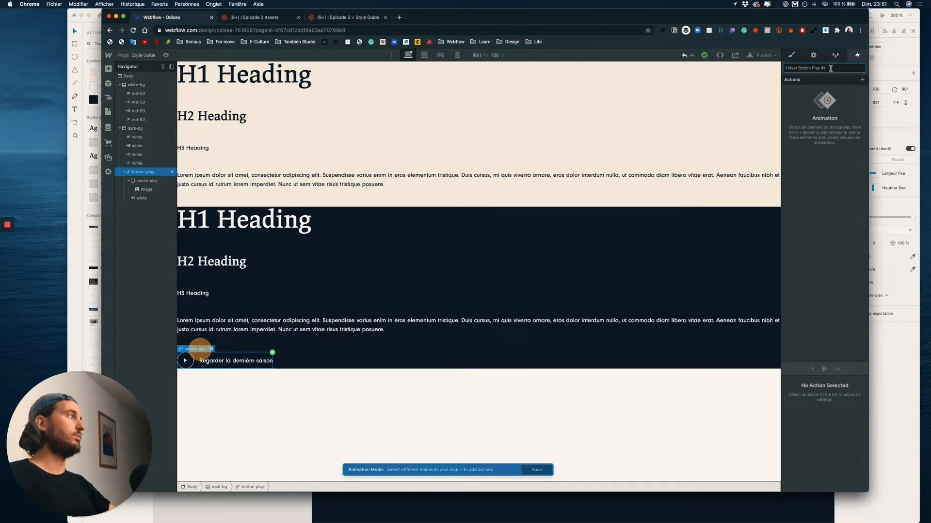
pyautogui.moveTo(835, 71); pyautogui.dragTo(781, 71)
pyautogui.press('Return')
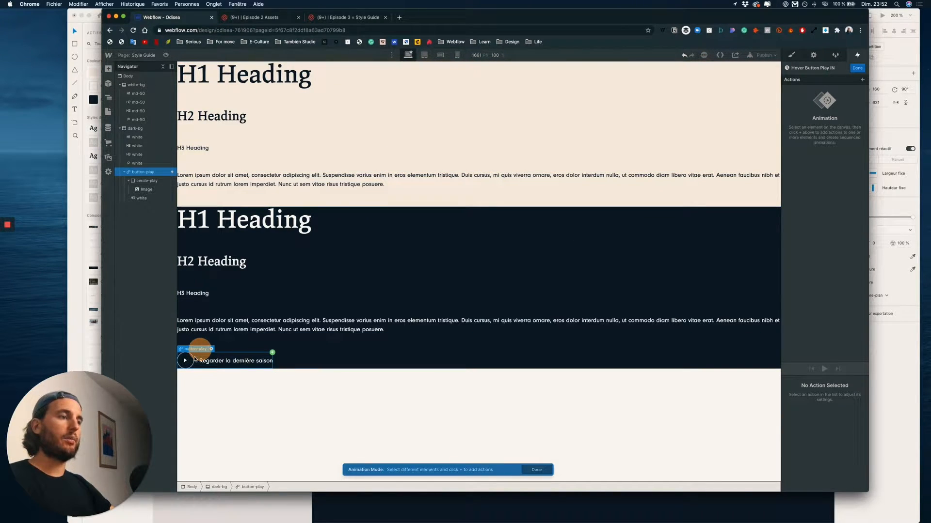
# Step: Add a BG Color action for cercle-play, set as the initial state with a transparent background
pyautogui.click(190, 360)
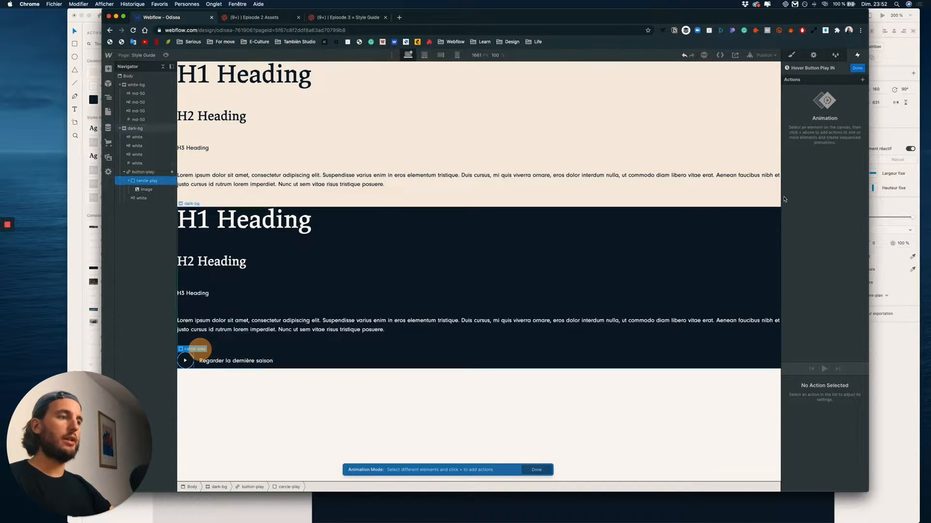
pyautogui.click(862, 80)
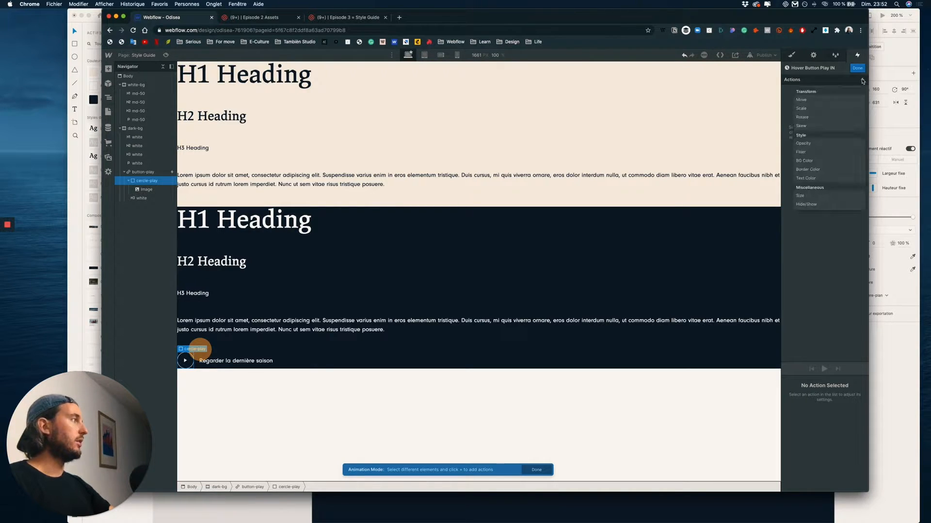
pyautogui.click(811, 161)
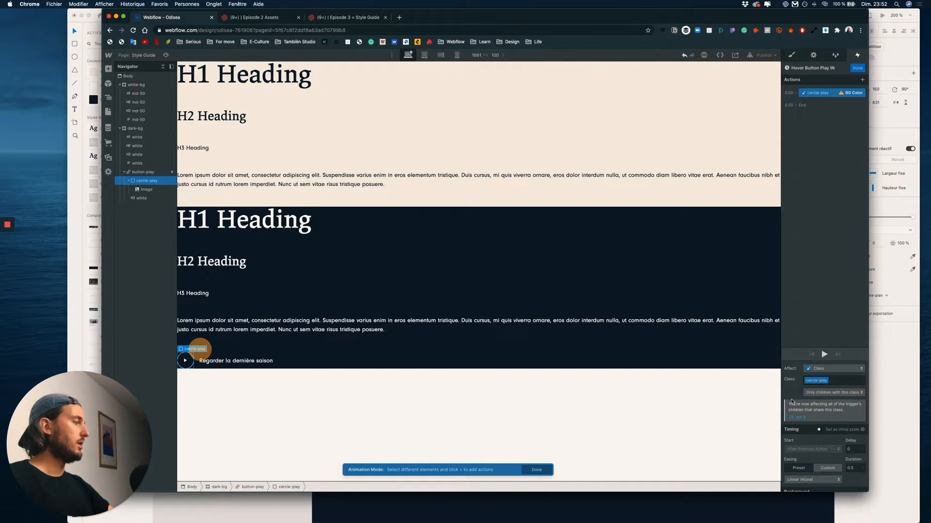
pyautogui.scroll(-1, 829, 439)
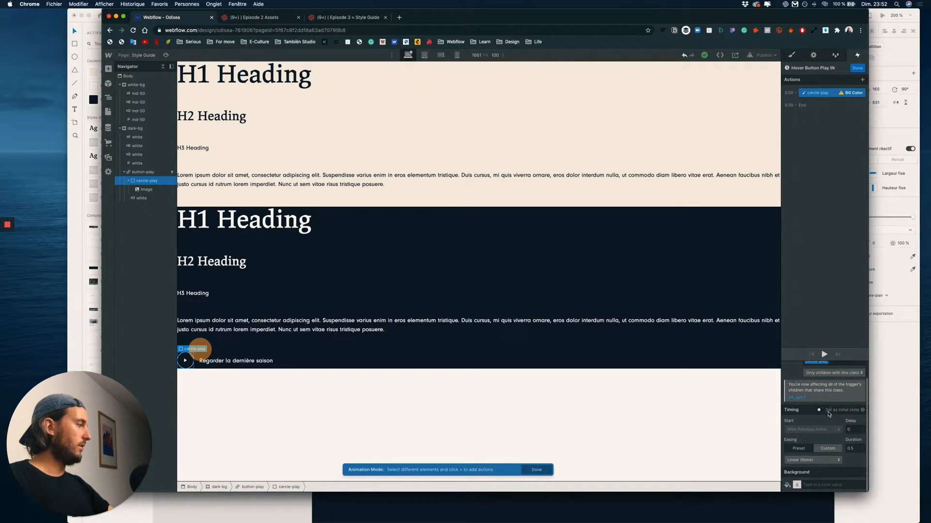
pyautogui.scroll(1, 829, 415)
pyautogui.click(819, 430)
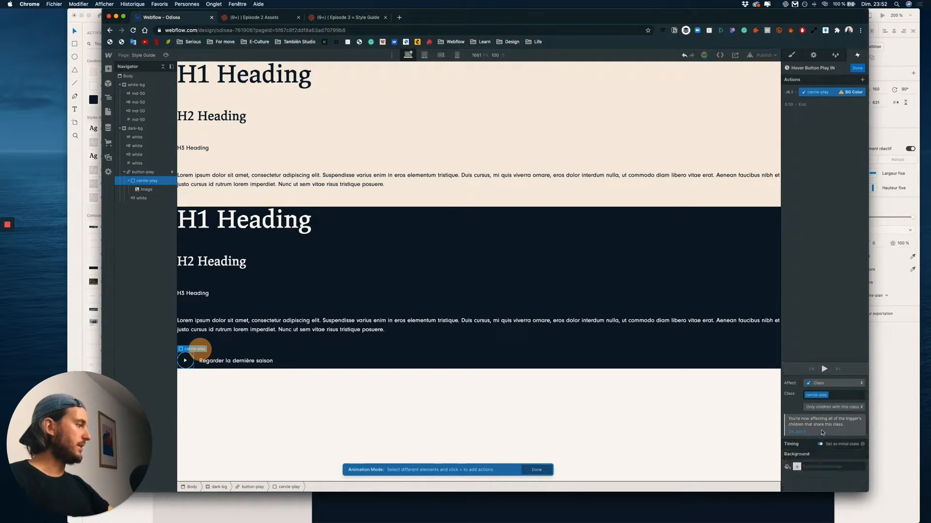
pyautogui.click(797, 467)
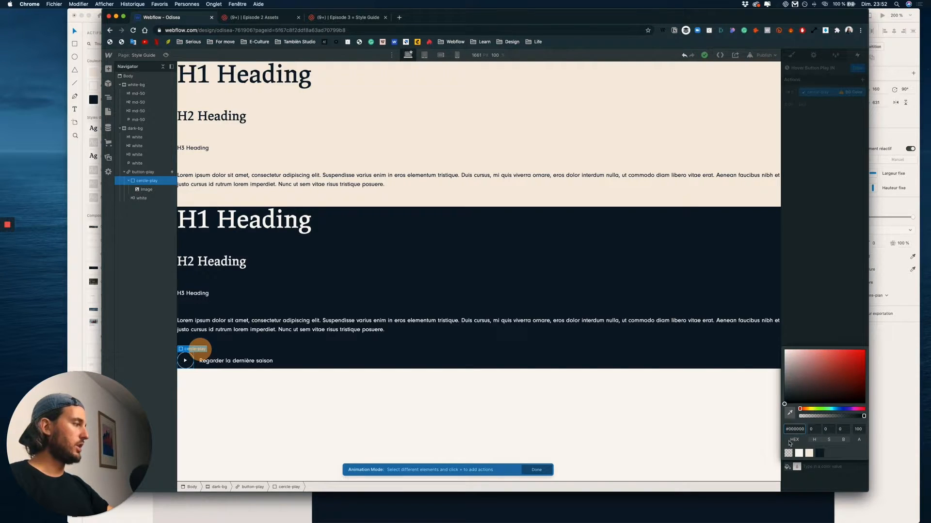
pyautogui.click(788, 454)
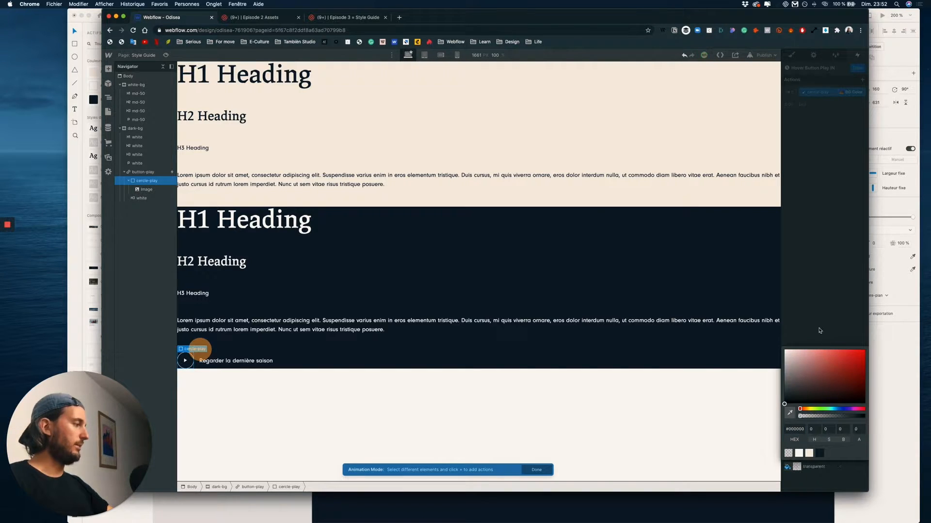
pyautogui.click(817, 265)
# Step: Duplicate the cercle-play BG Color action and set the copy's background to white at 20% opacity
pyautogui.rightClick(827, 94)
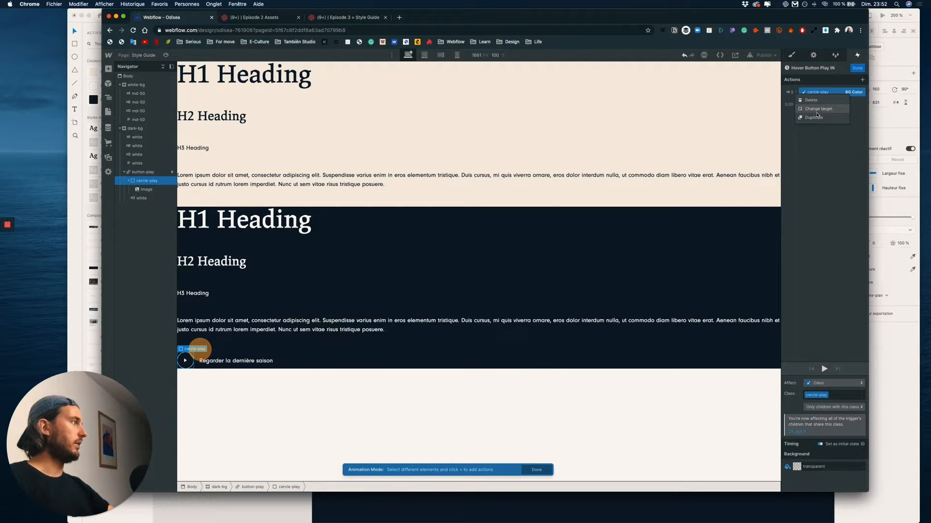
pyautogui.click(818, 118)
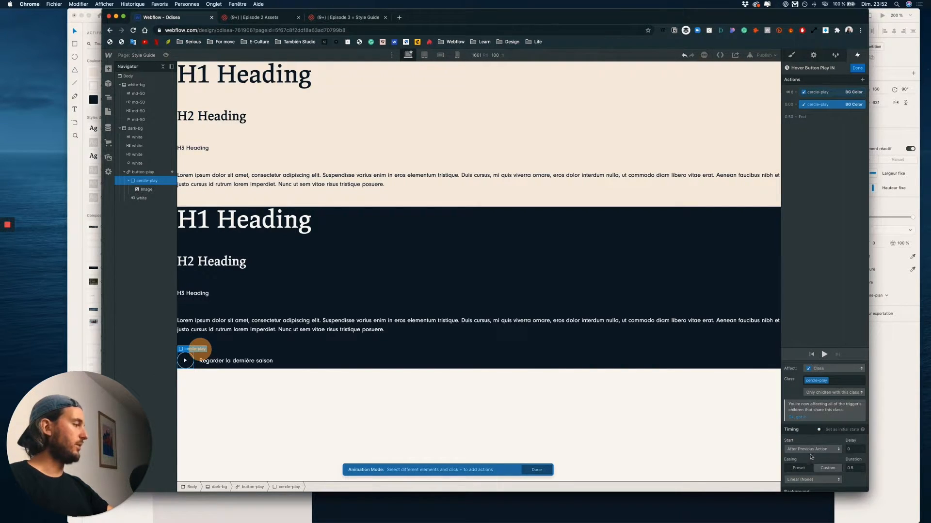
pyautogui.scroll(-1, 810, 457)
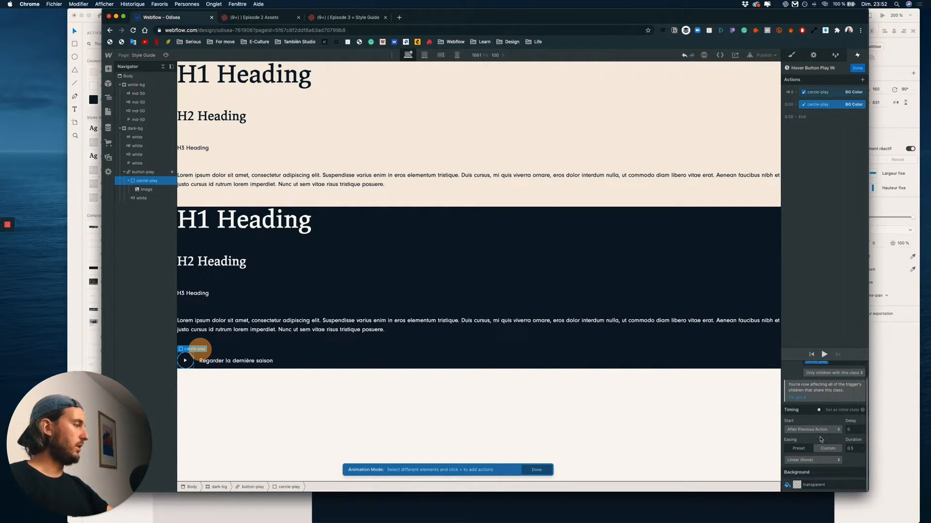
pyautogui.click(796, 485)
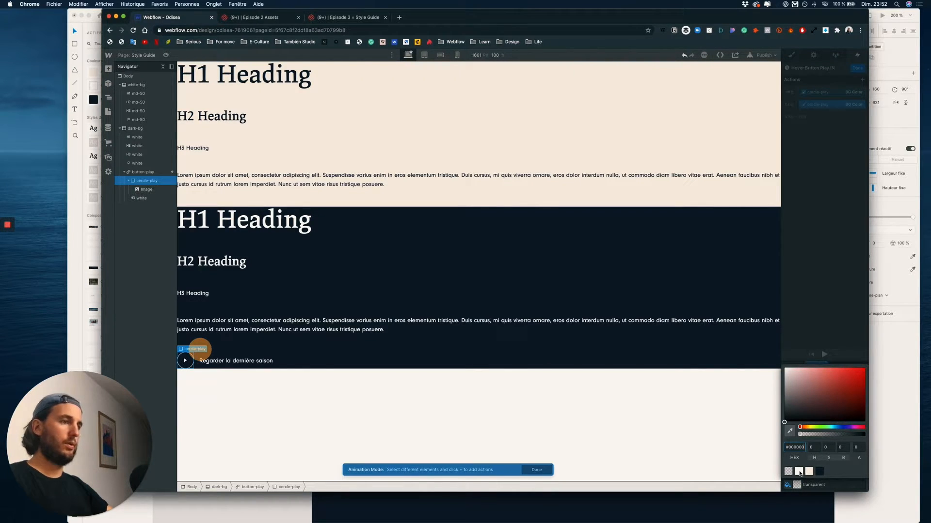
pyautogui.click(799, 471)
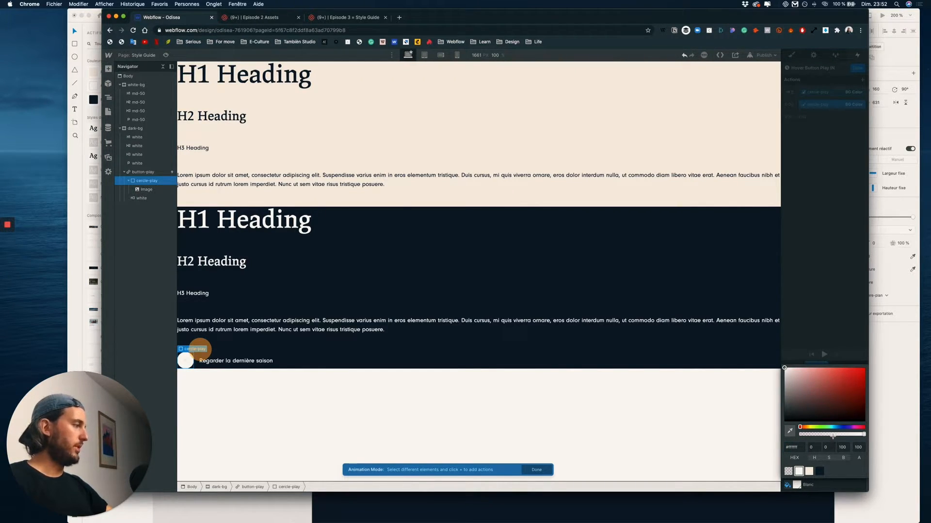
pyautogui.moveTo(813, 433); pyautogui.dragTo(816, 434)
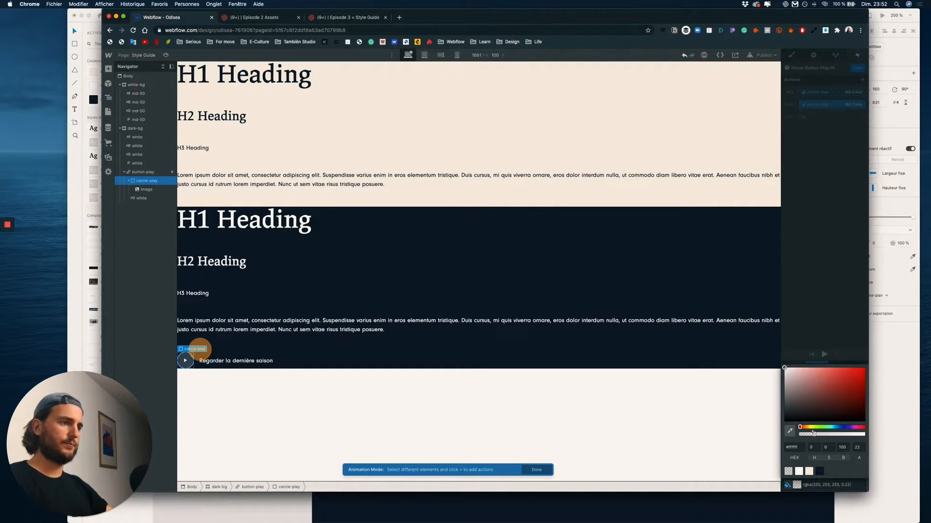
pyautogui.moveTo(814, 433); pyautogui.dragTo(811, 433)
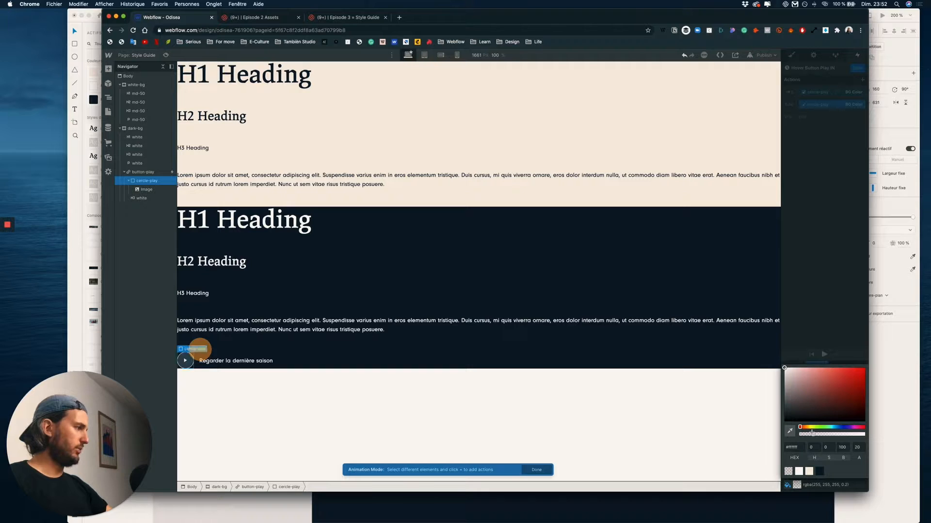
pyautogui.click(832, 323)
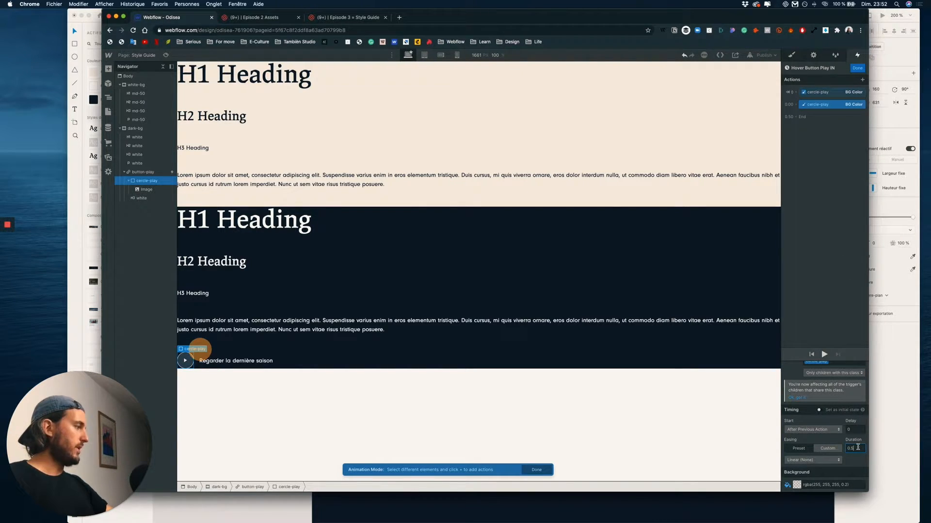
# Step: Set the second BG Color action to a 0.3 duration with Ease In Out easing and preview the animation
pyautogui.click(813, 460)
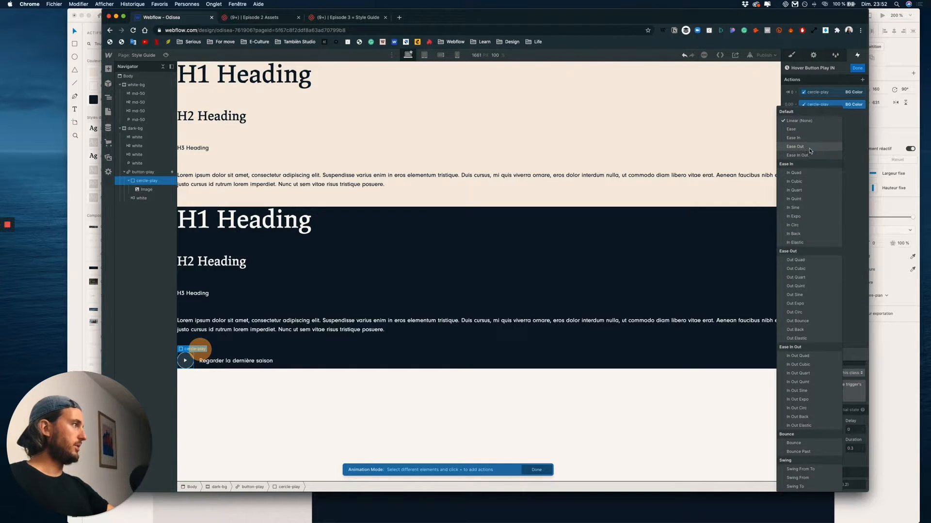
pyautogui.click(806, 155)
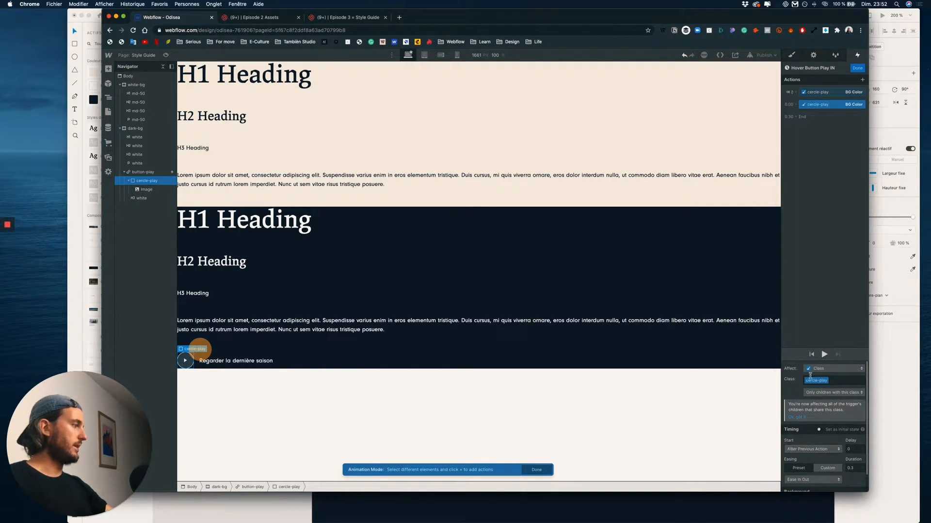
pyautogui.click(824, 354)
pyautogui.click(825, 354)
pyautogui.click(825, 355)
pyautogui.click(825, 355)
pyautogui.click(825, 355)
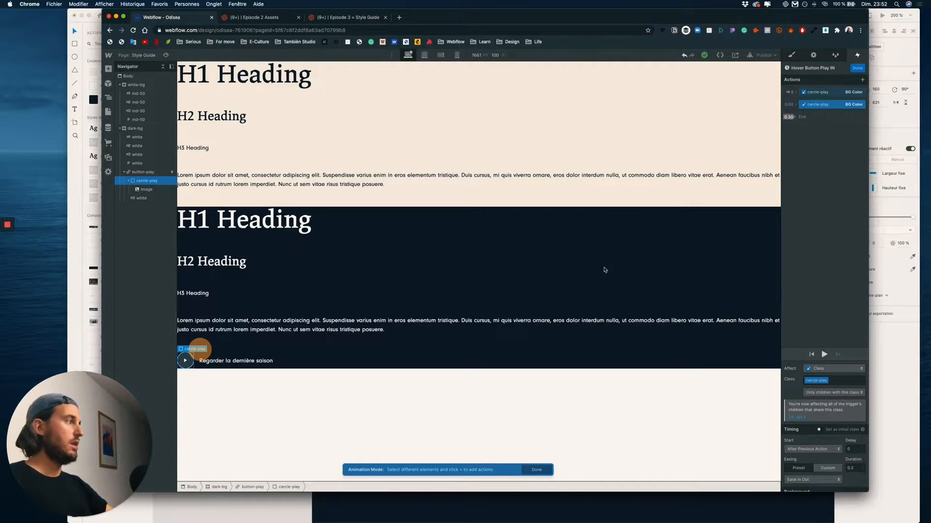
# Step: Add a Move action for the "Regarder la dernière saison" heading, set as the initial state with horizontal movement 0
pyautogui.click(232, 361)
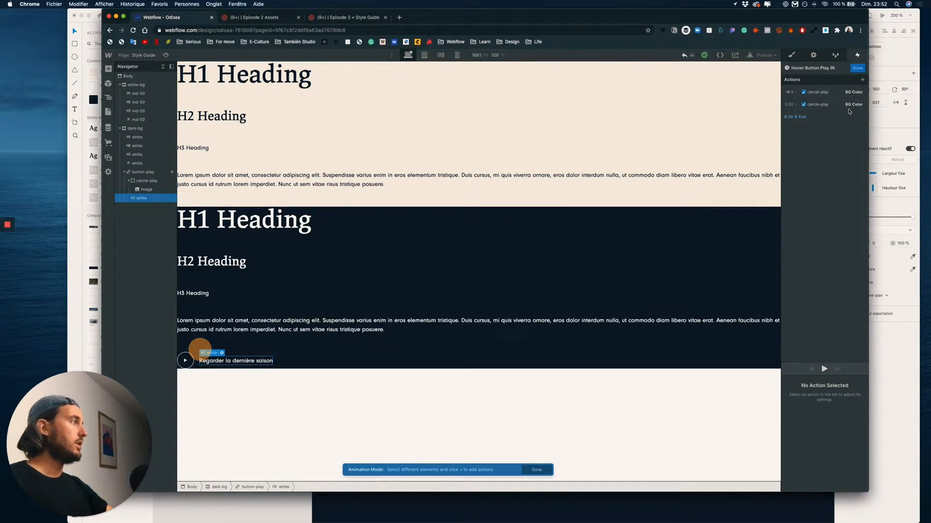
pyautogui.click(861, 80)
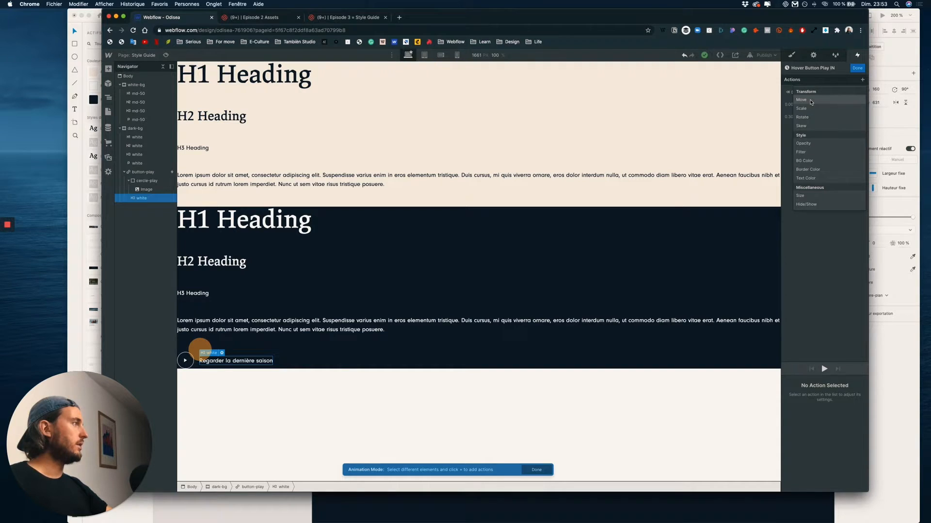
pyautogui.click(811, 100)
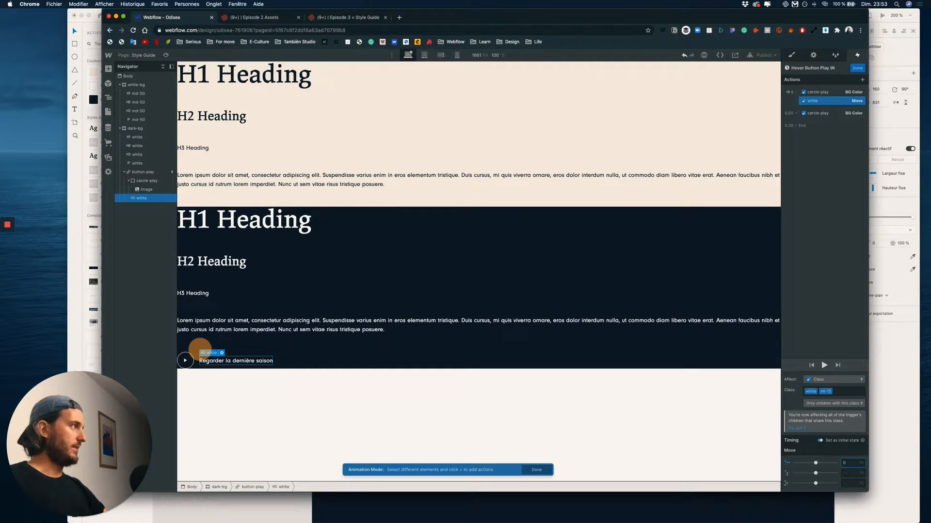
# Step: Duplicate the heading's Move action and place the copy below the timed cercle-play BG Color action, starting with the previous action
pyautogui.rightClick(831, 101)
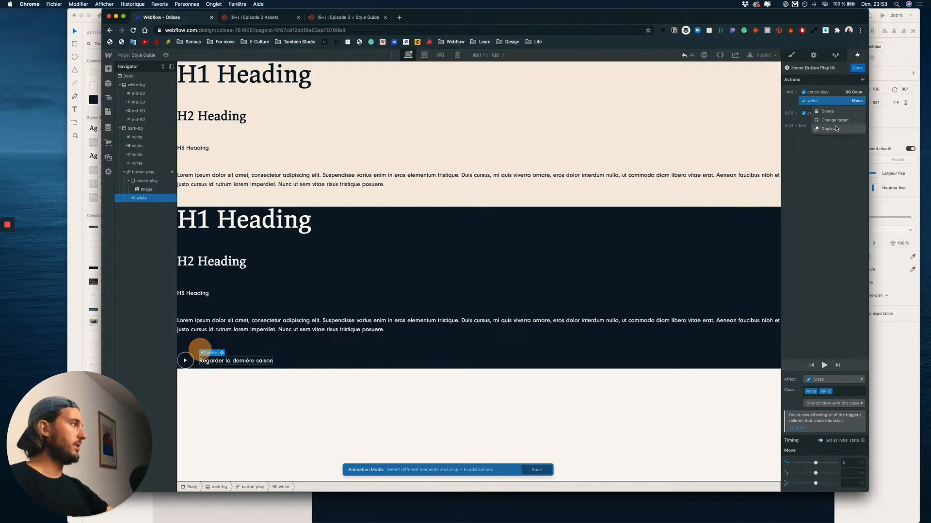
pyautogui.click(831, 129)
pyautogui.moveTo(819, 112); pyautogui.dragTo(819, 128)
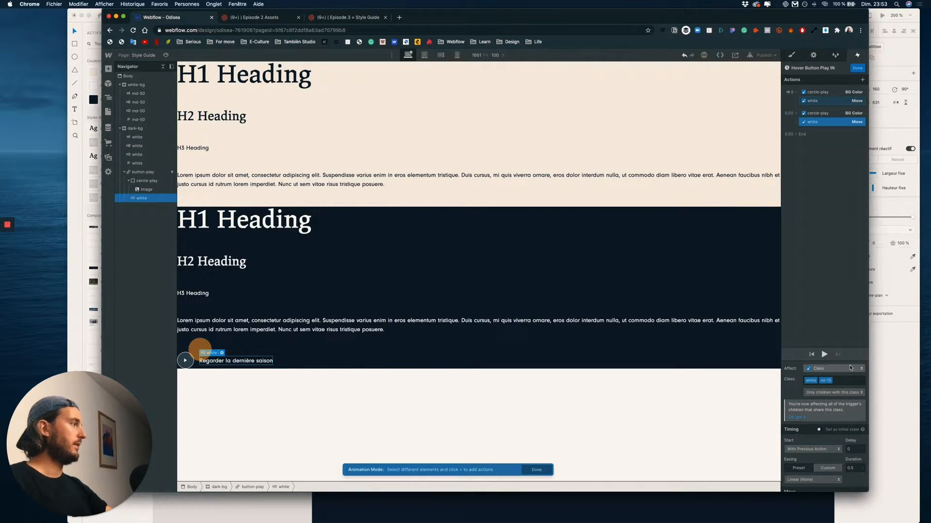
# Step: Set the duplicated heading Move action to a 0.3 duration with Ease In Out easing
pyautogui.scroll(-1, 839, 466)
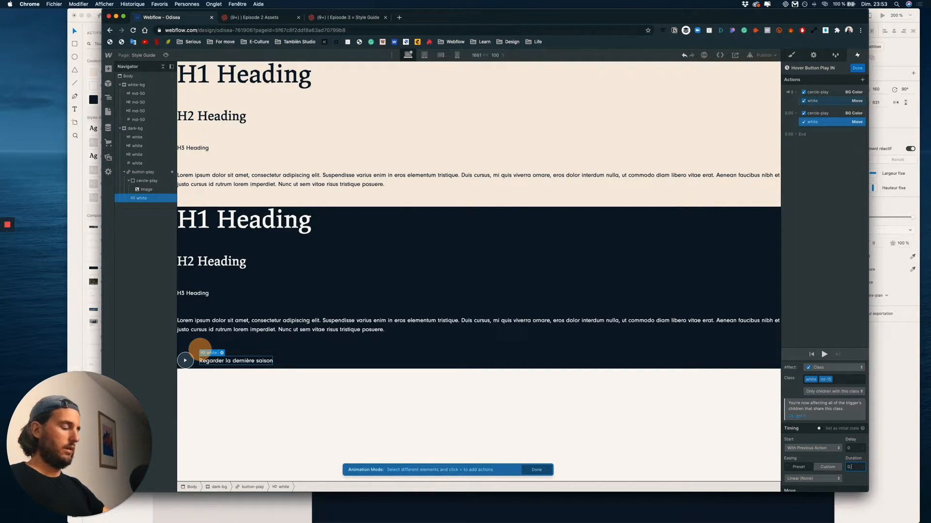
pyautogui.scroll(-2, 817, 475)
pyautogui.click(814, 457)
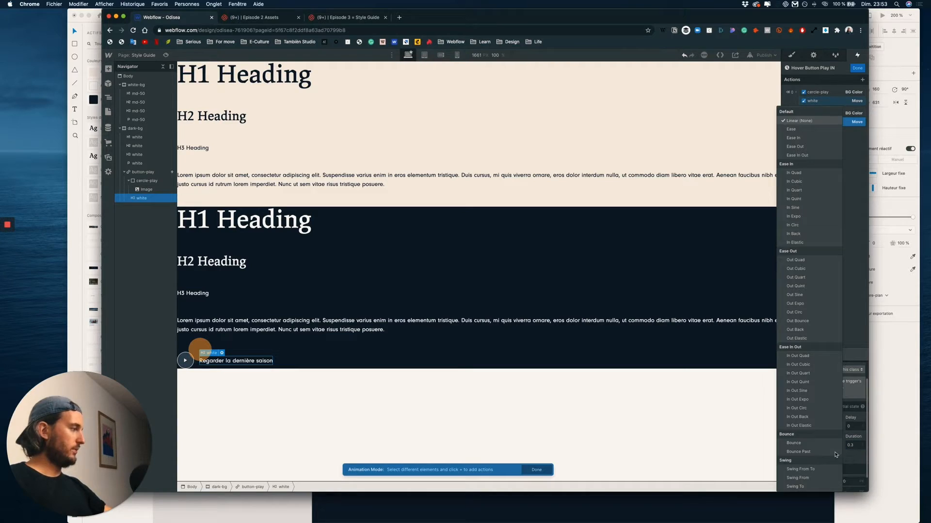
pyautogui.click(804, 155)
pyautogui.click(827, 101)
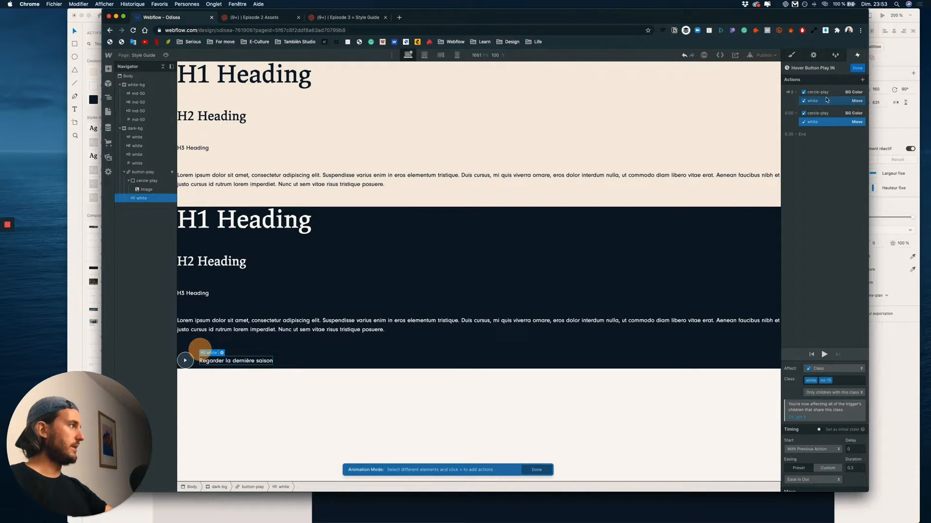
pyautogui.click(829, 122)
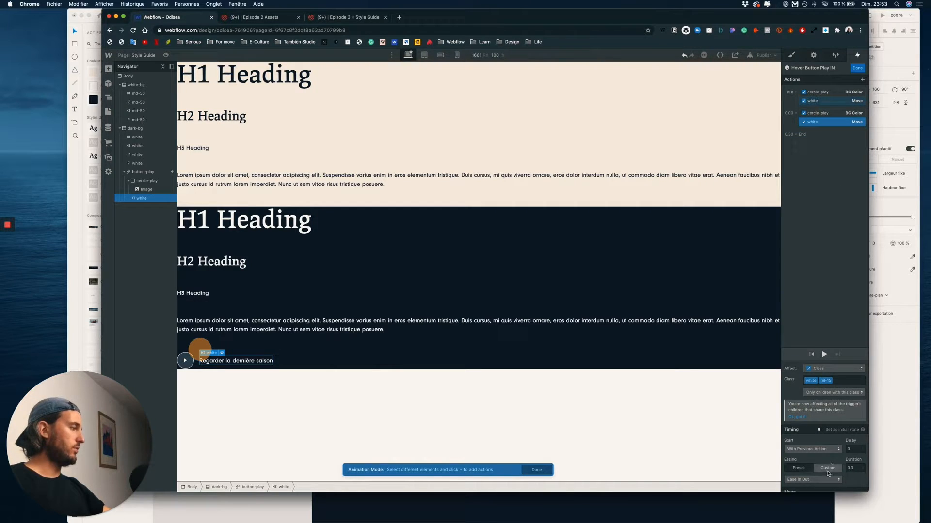
# Step: Set the heading's timed horizontal movement to 10 and preview the hover animation on the page
pyautogui.scroll(-3, 814, 470)
pyautogui.moveTo(815, 470); pyautogui.dragTo(815, 469)
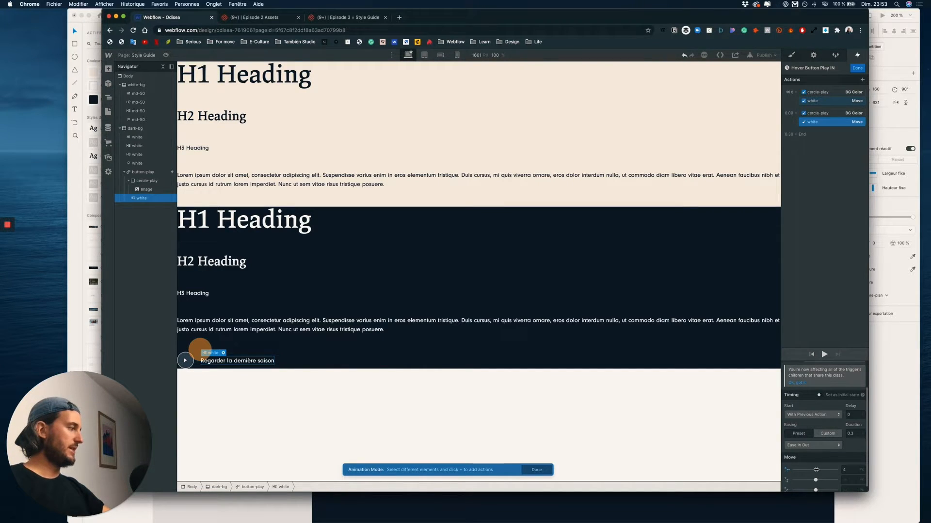
pyautogui.click(846, 470)
pyautogui.write('10')
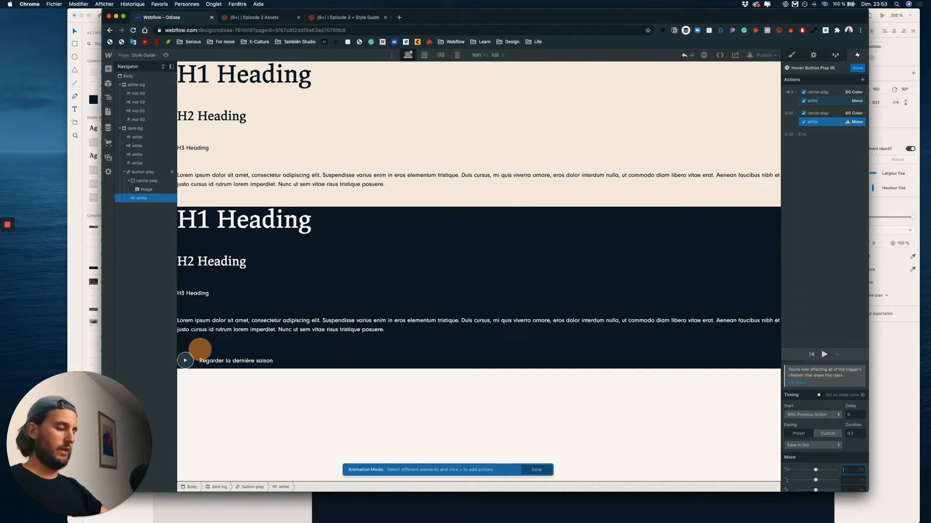
pyautogui.click(825, 355)
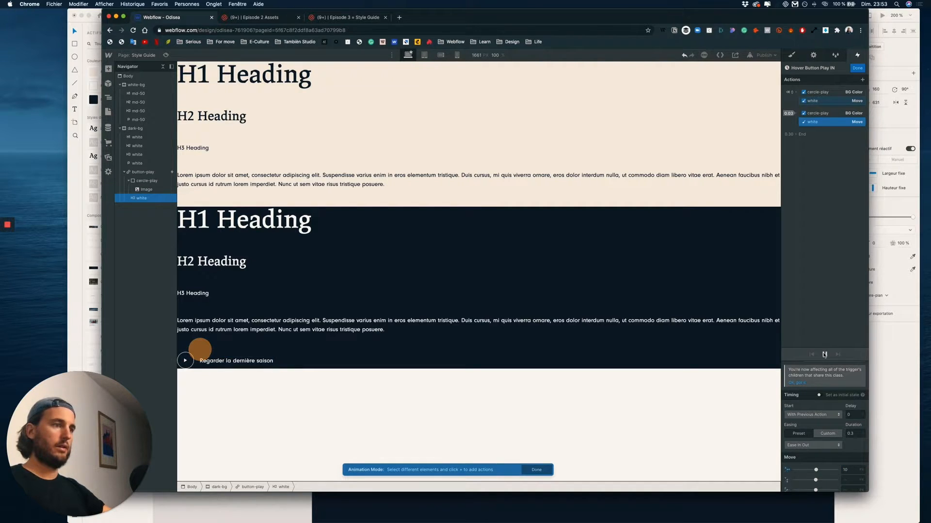
pyautogui.click(824, 355)
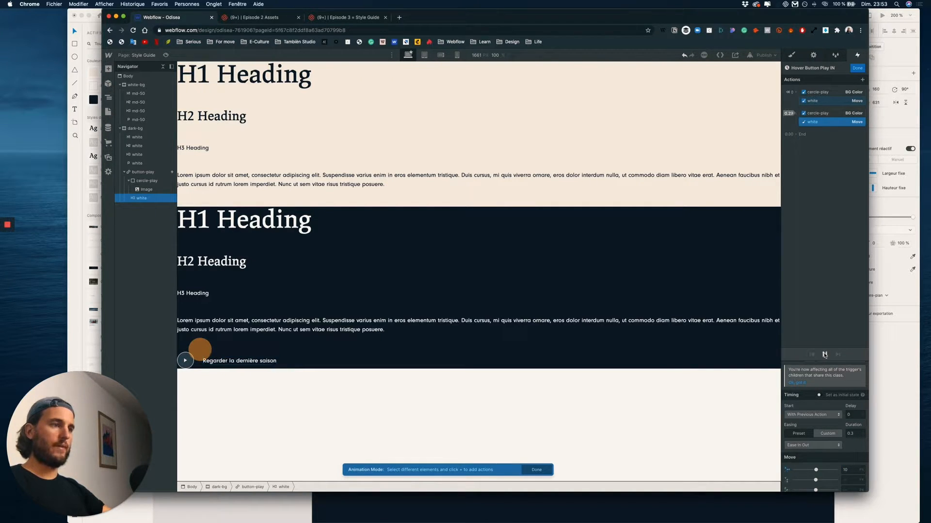
pyautogui.click(165, 55)
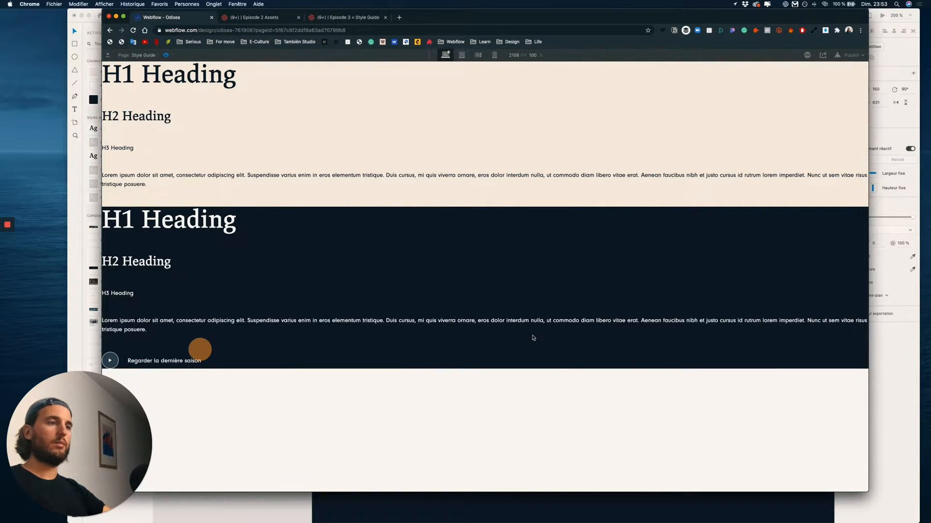
pyautogui.press('super+shift+p')
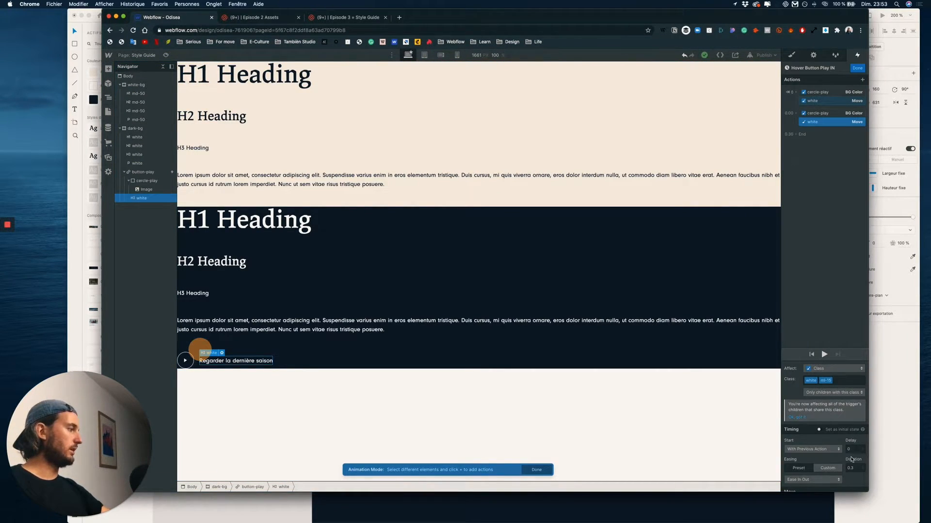
# Step: Set the heading's timed horizontal movement to 5 and preview the button's hover effect
pyautogui.scroll(-2, 851, 459)
pyautogui.click(852, 463)
pyautogui.write('5')
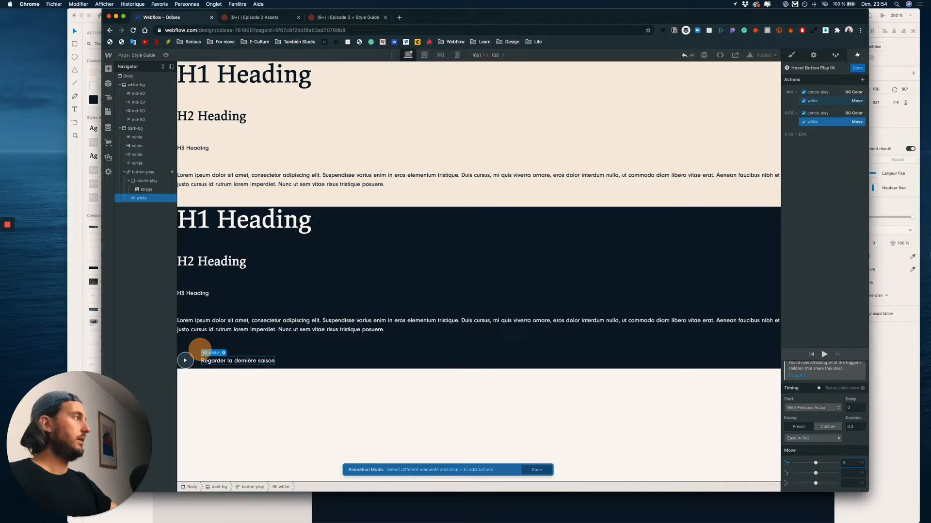
pyautogui.click(165, 55)
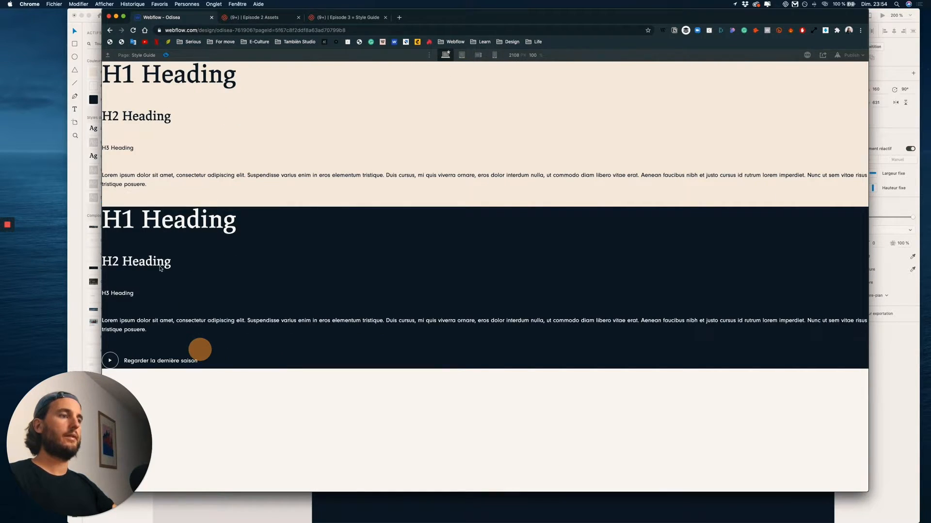
pyautogui.click(167, 54)
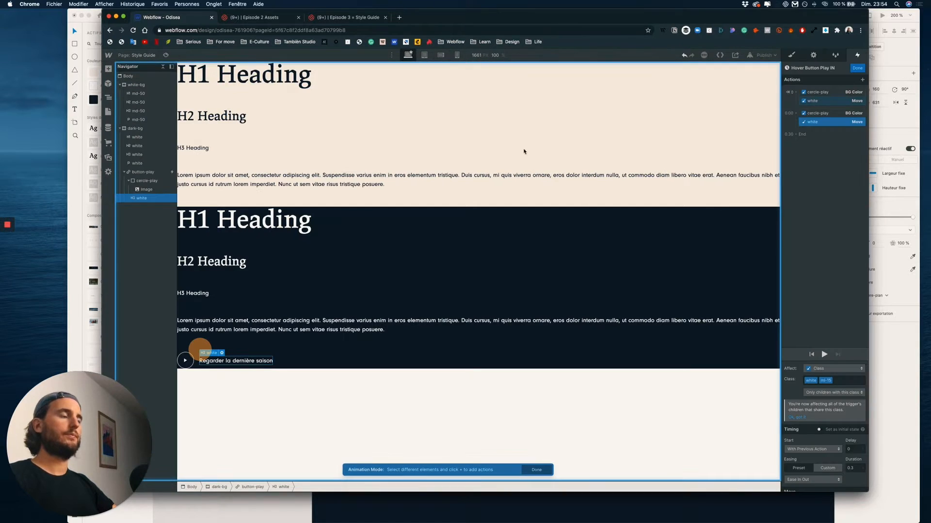
pyautogui.click(195, 366)
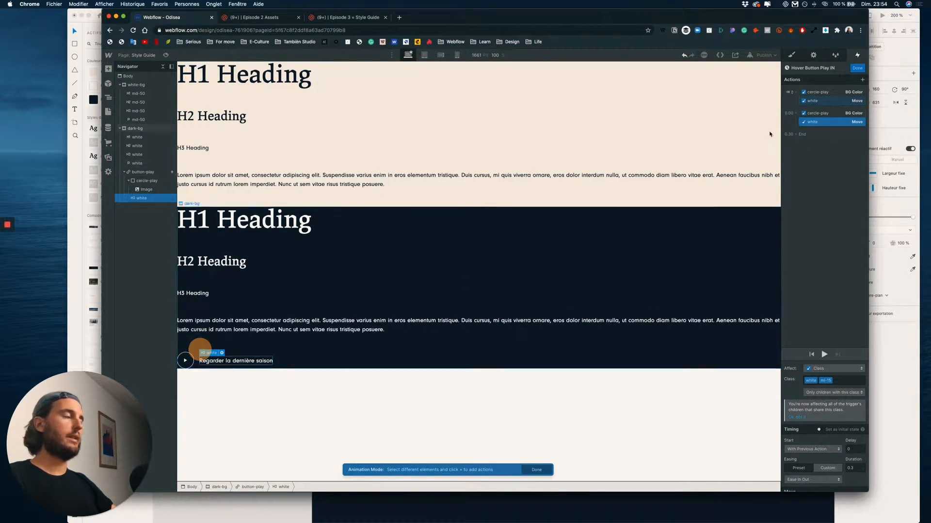
# Step: Finish the hover-in animation, set the hover-out action to start an animation, and duplicate Hover Button Play IN
pyautogui.click(857, 68)
pyautogui.moveTo(845, 140)
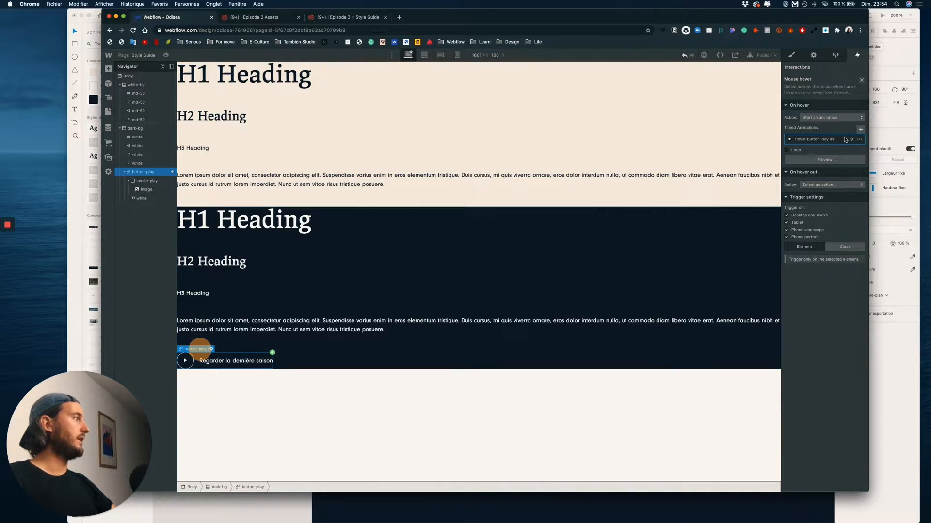
pyautogui.click(816, 184)
pyautogui.click(818, 202)
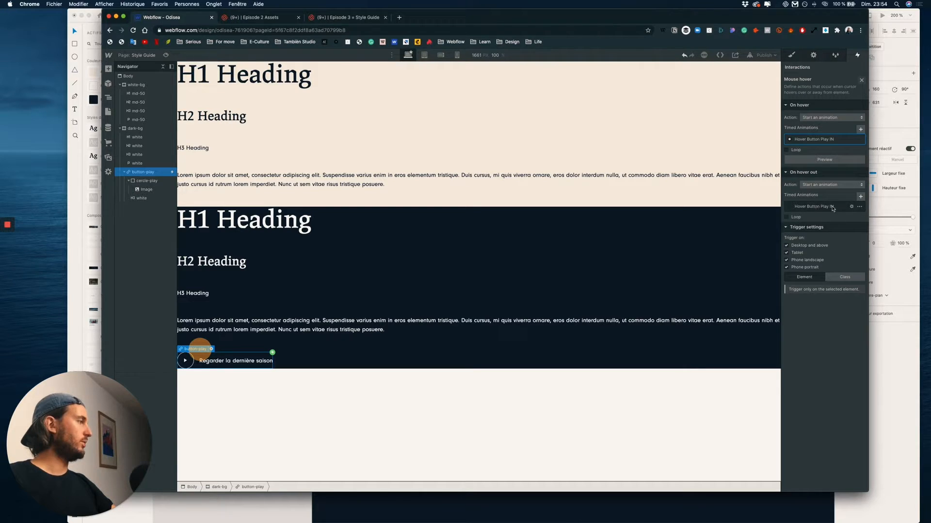
pyautogui.click(859, 207)
pyautogui.click(834, 235)
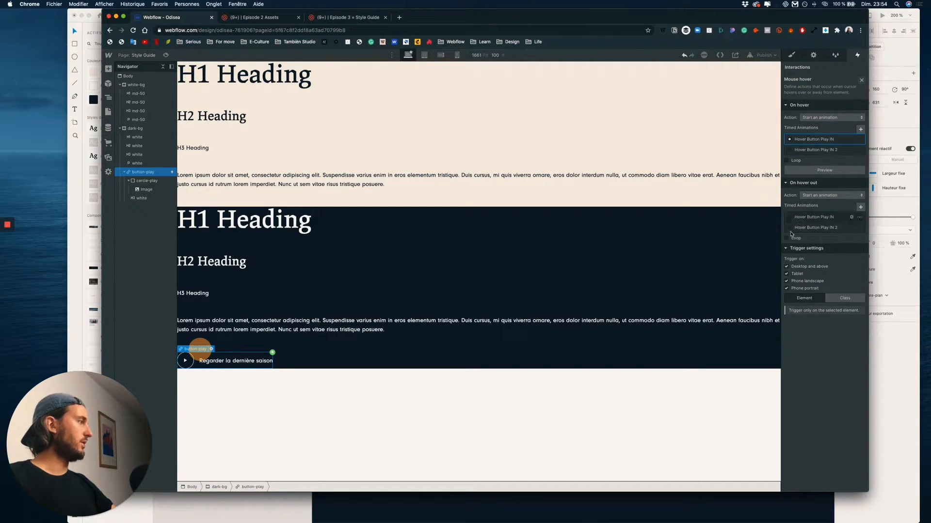
# Step: Open the duplicated animation from the hover-out settings and rename it Hover Button Play OUT
pyautogui.click(851, 227)
pyautogui.click(834, 228)
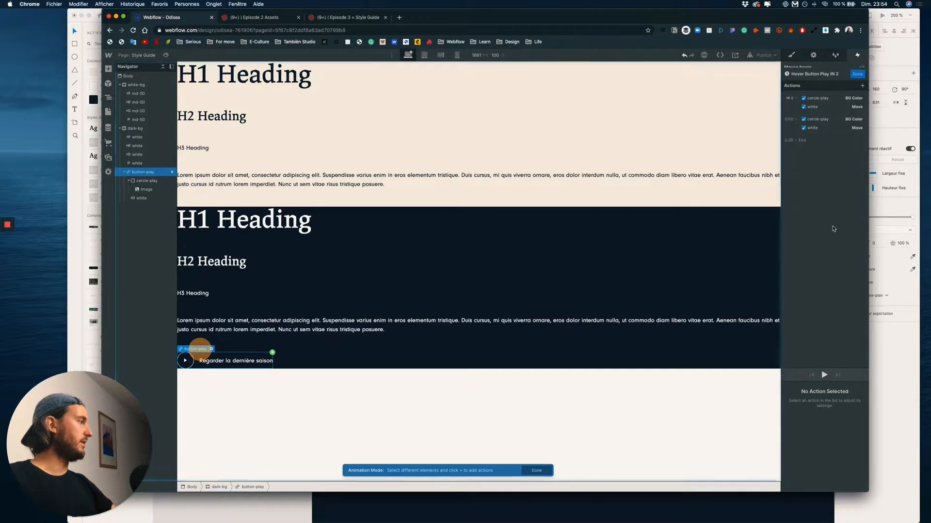
pyautogui.click(816, 68)
pyautogui.press('Right')
pyautogui.press('BackSpace')
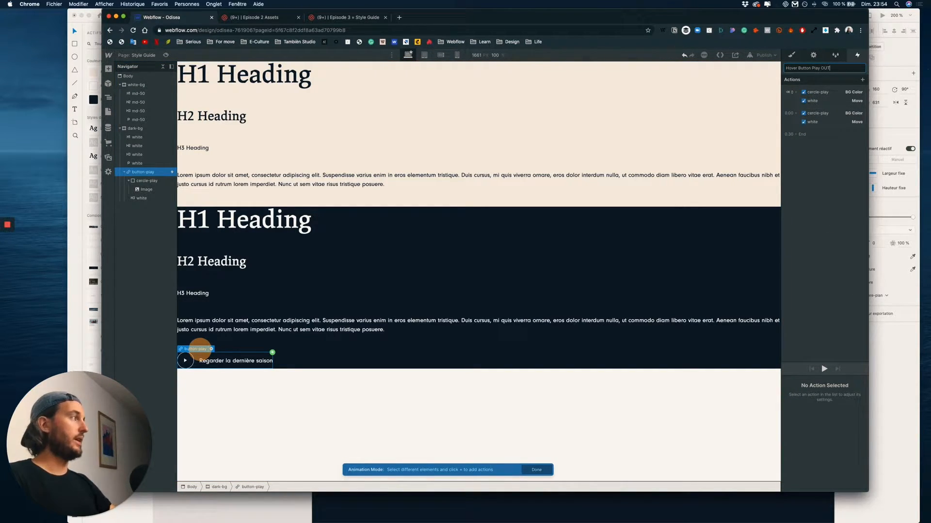
pyautogui.press('Return')
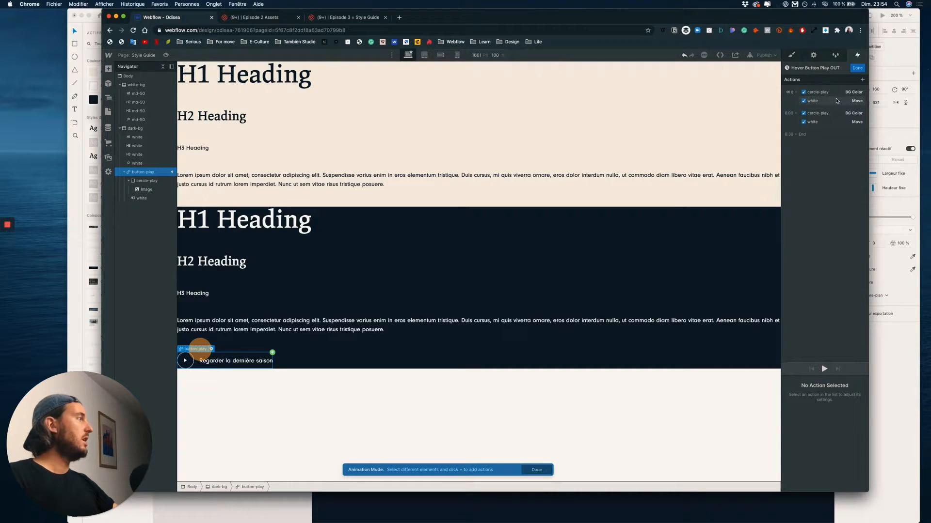
# Step: Delete the timed cercle-play BG Color and heading Move actions from the Hover Button Play OUT animation
pyautogui.click(841, 101)
pyautogui.click(826, 114)
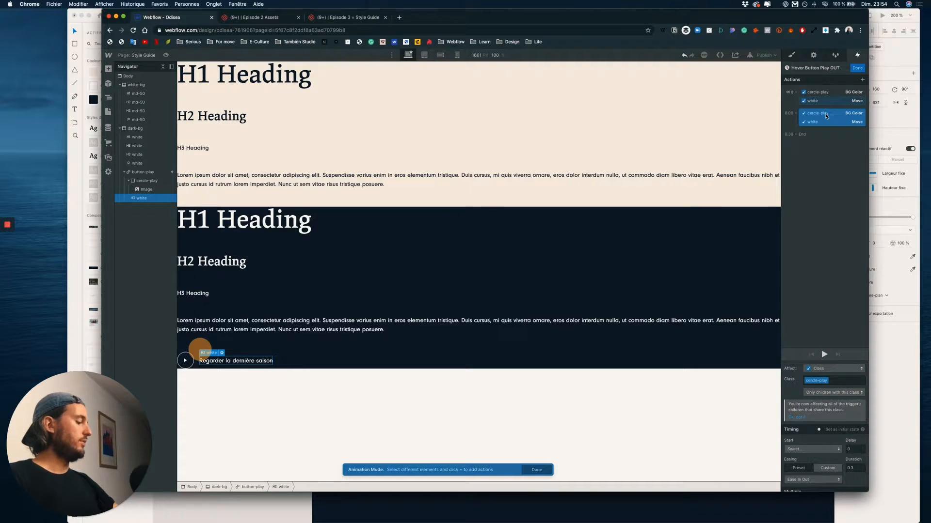
pyautogui.press('BackSpace')
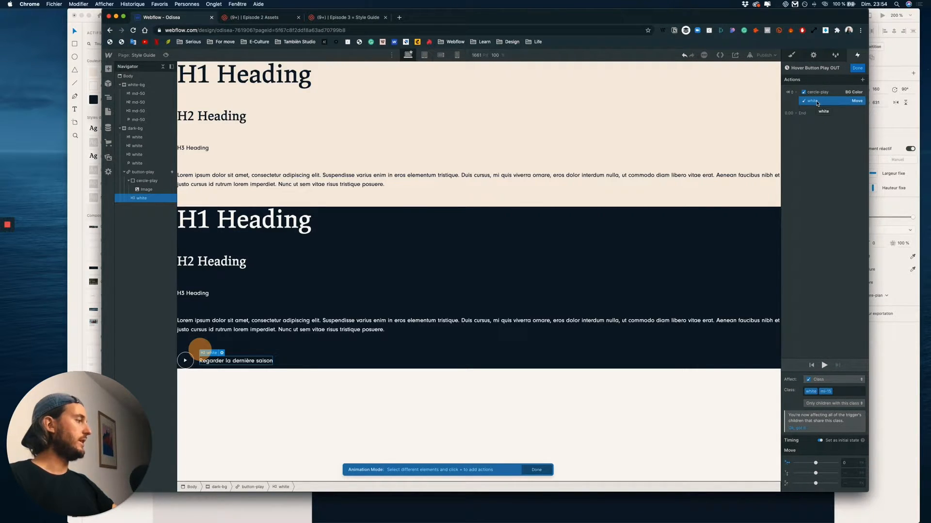
# Step: Turn off the initial state for the remaining BG Color and Move actions together, and preview the button's hover
pyautogui.click(813, 93)
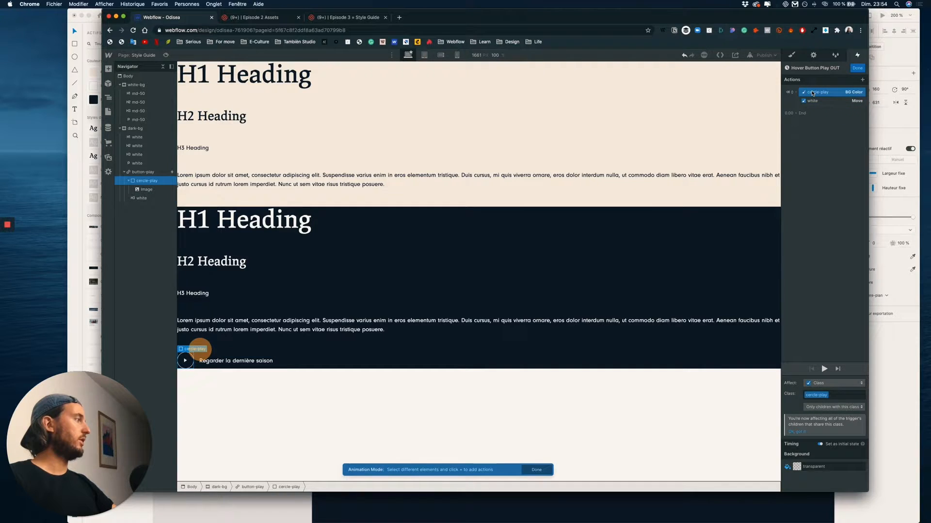
pyautogui.click(810, 100)
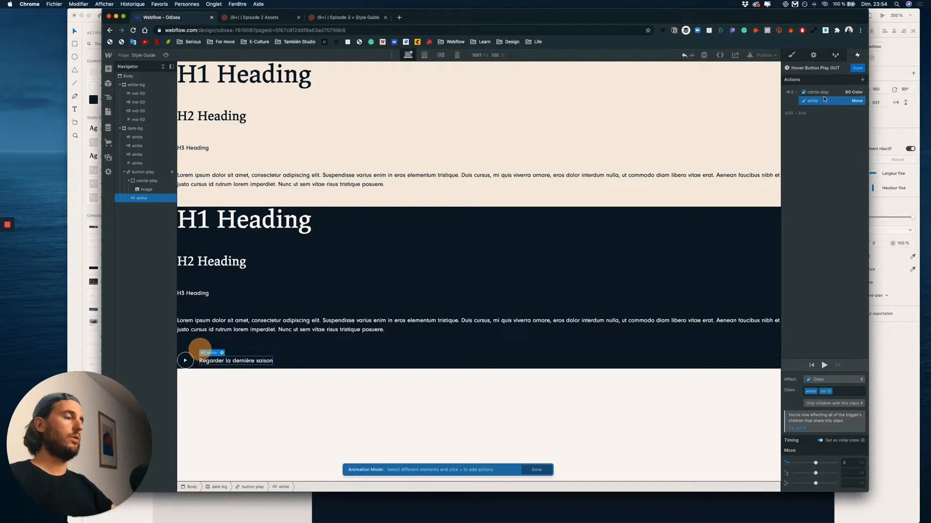
pyautogui.keyDown('shift'); pyautogui.click(826, 93); pyautogui.keyUp('shift')
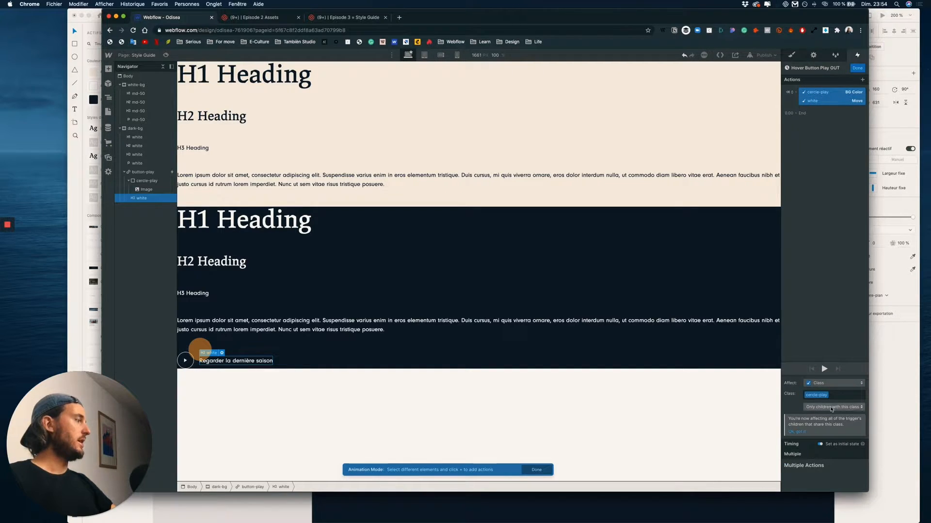
pyautogui.click(819, 444)
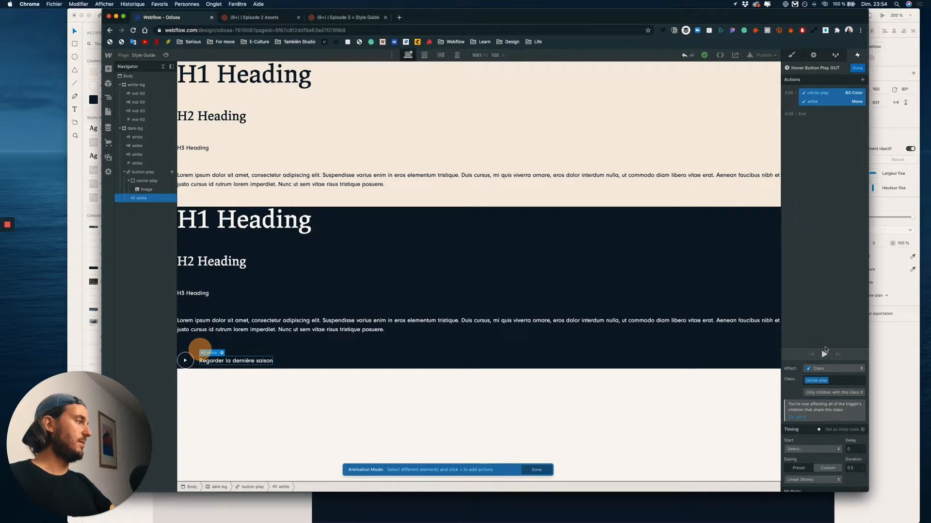
pyautogui.click(166, 55)
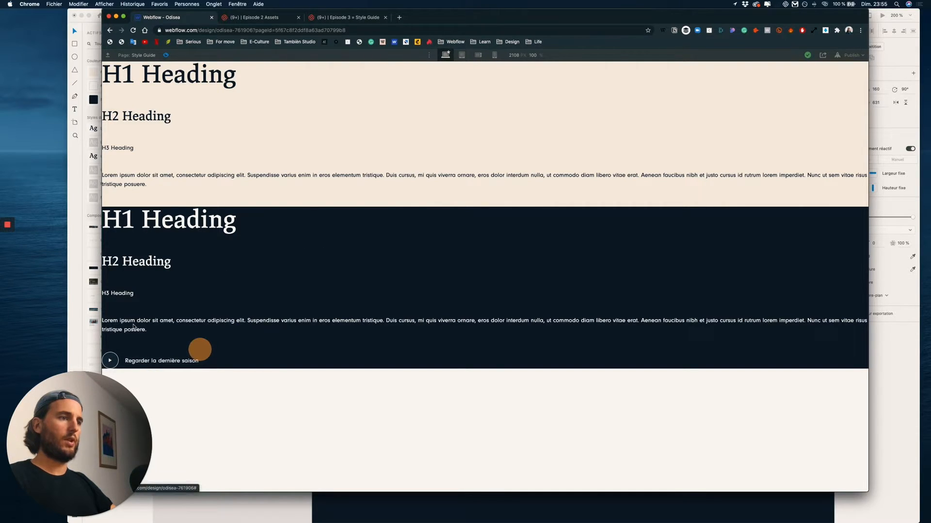
# Step: Switch to the Adobe XD wireframe and examine the Home page footer's link columns, selecting the Social links text
pyautogui.press('super+Tab')
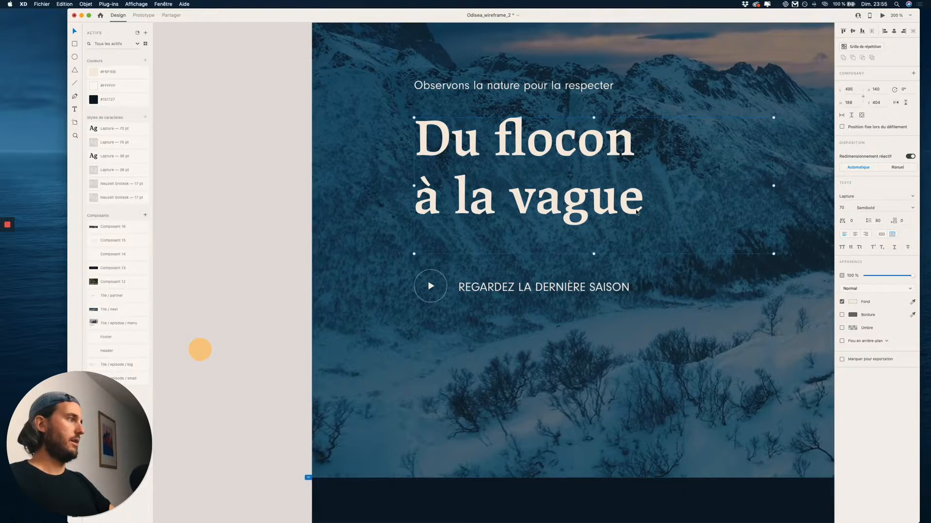
pyautogui.press('super+minus')
pyautogui.press('super+minus')
pyautogui.press('super+minus')
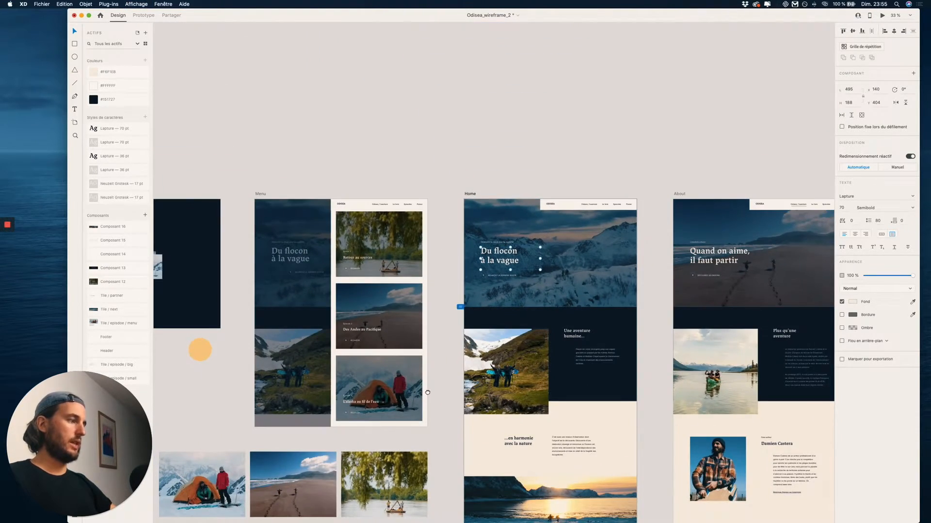
pyautogui.scroll(-10, 635, 209)
pyautogui.scroll(-5, 480, 274)
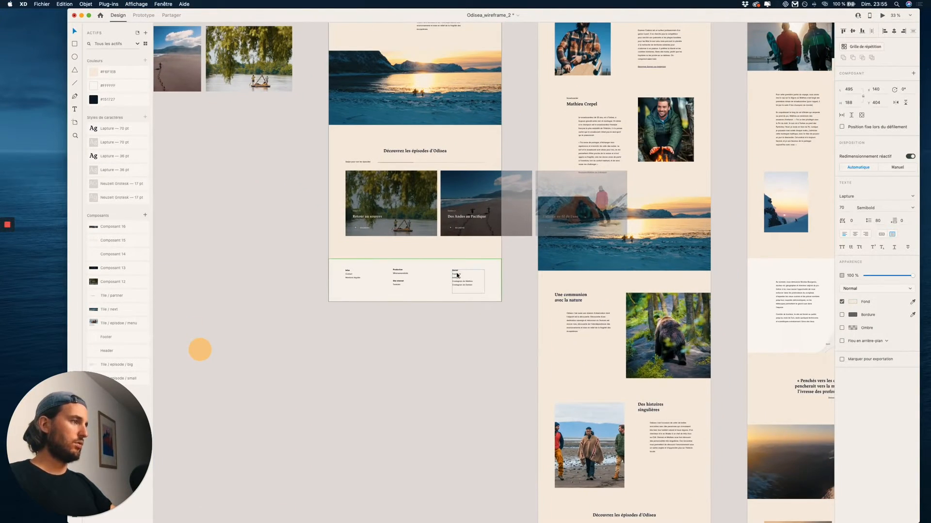
pyautogui.click(480, 275)
pyautogui.scroll(4, 480, 275)
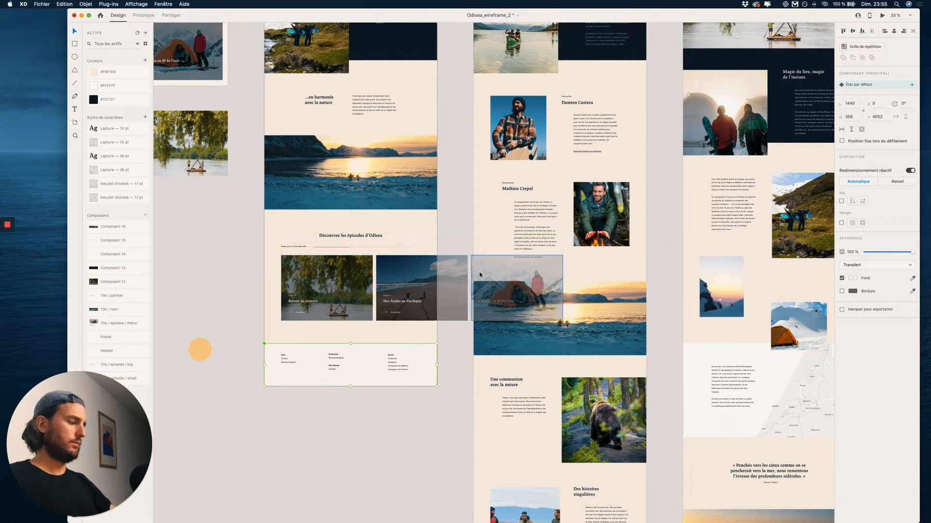
pyautogui.scroll(5, 478, 274)
pyautogui.moveTo(375, 392); pyautogui.dragTo(666, 223)
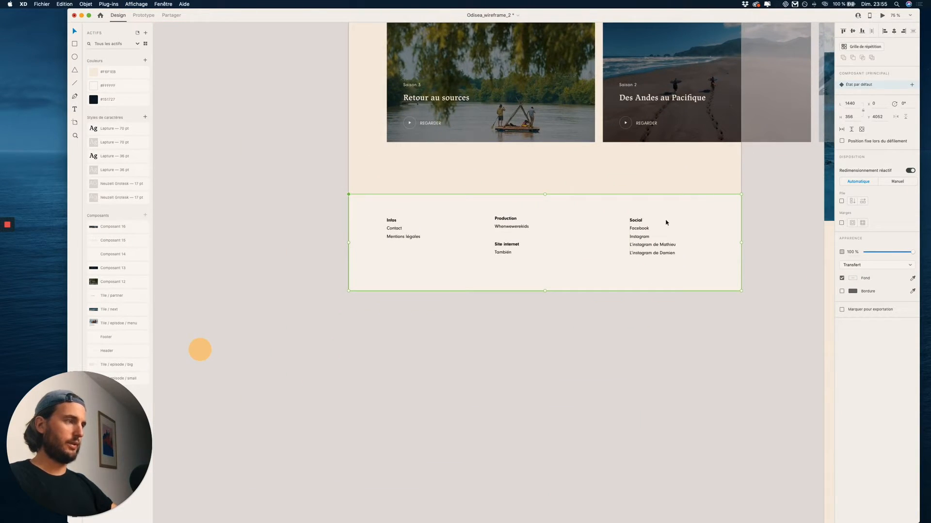
pyautogui.doubleClick(638, 248)
# Step: Examine the text in the Crew and Diffusion boxes on the Episode_inside artboard
pyautogui.hscroll(10, 653, 238)
pyautogui.scroll(7, 669, 238)
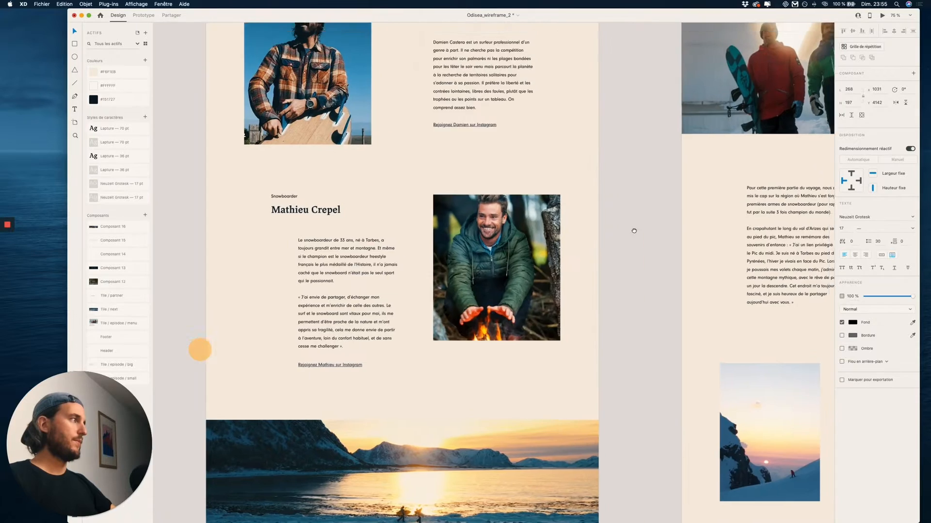
pyautogui.scroll(15, 634, 231)
pyautogui.hscroll(3, 473, 290)
pyautogui.click(474, 289)
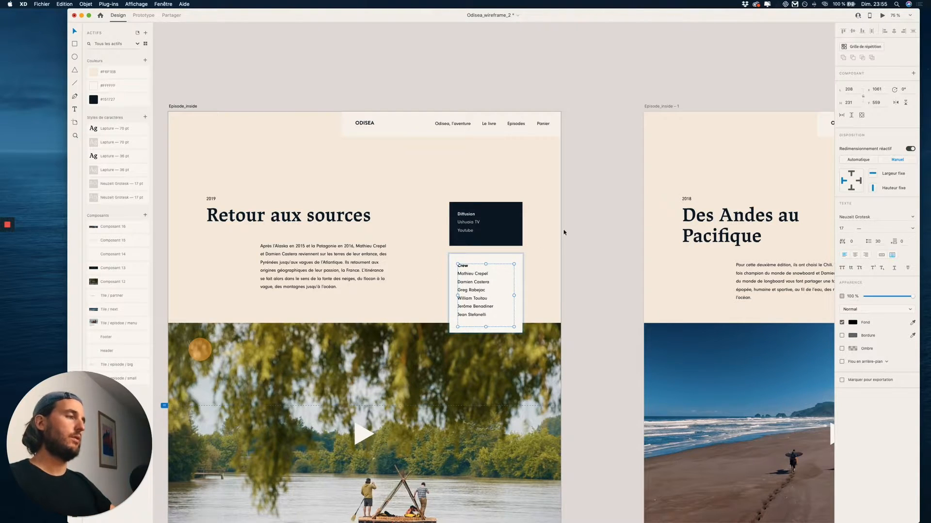
pyautogui.click(472, 223)
pyautogui.doubleClick(472, 223)
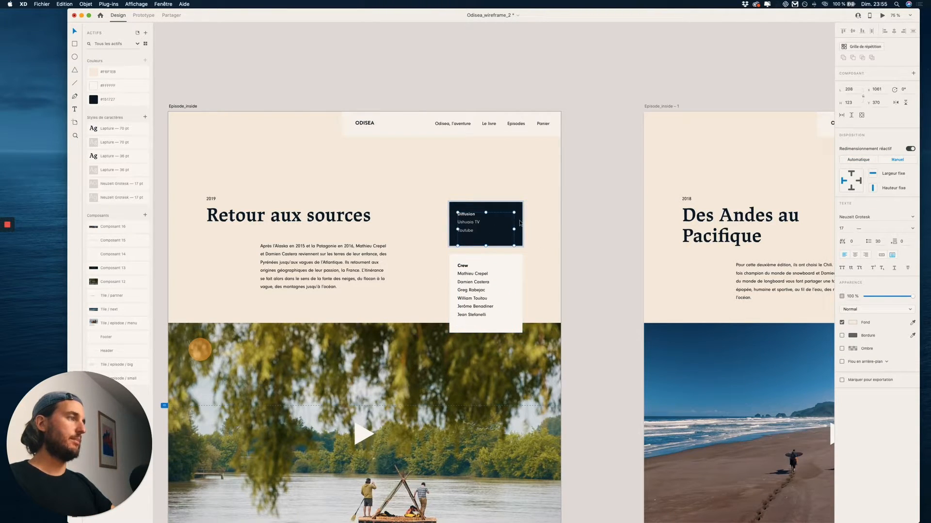
# Step: Switch back to the Webflow style guide and give the button-play link block the combo class md-50
pyautogui.scroll(-1, 496, 231)
pyautogui.hscroll(-4, 500, 229)
pyautogui.hotkey('ctrl', 'Up')
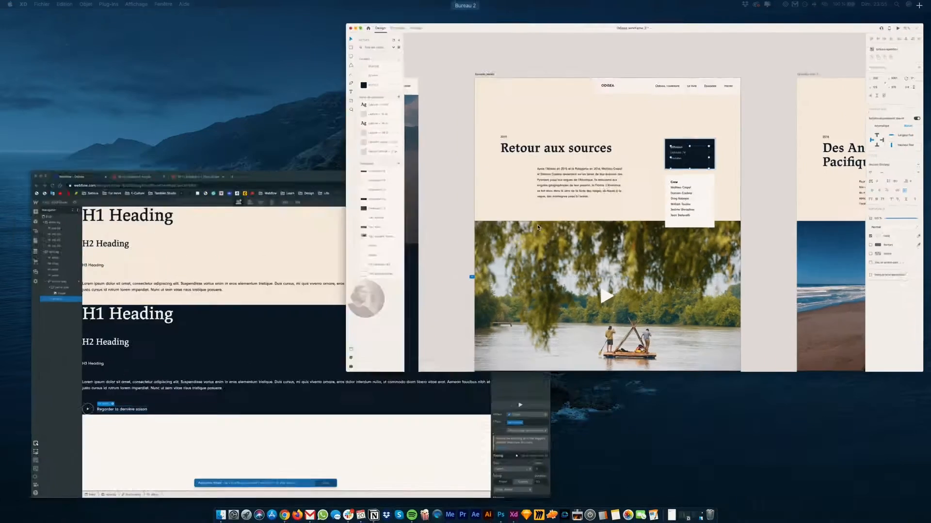
pyautogui.click(191, 395)
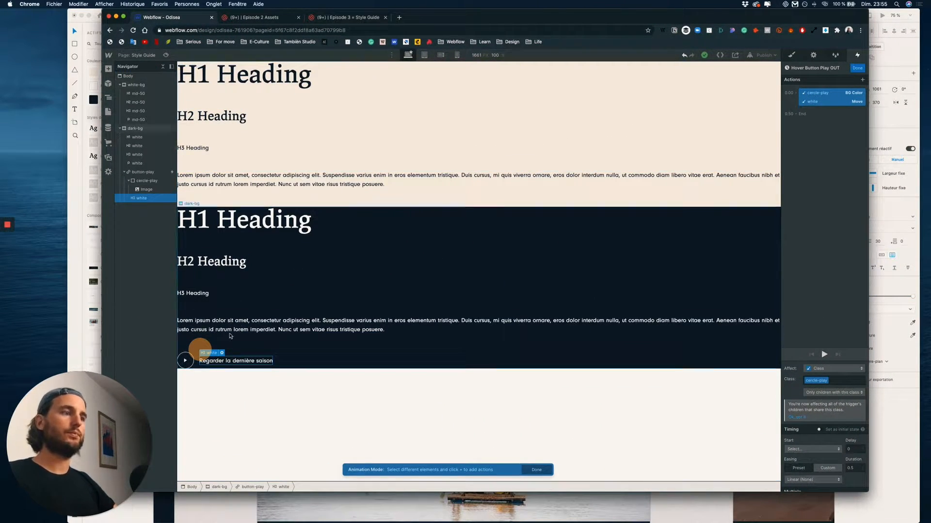
pyautogui.click(200, 349)
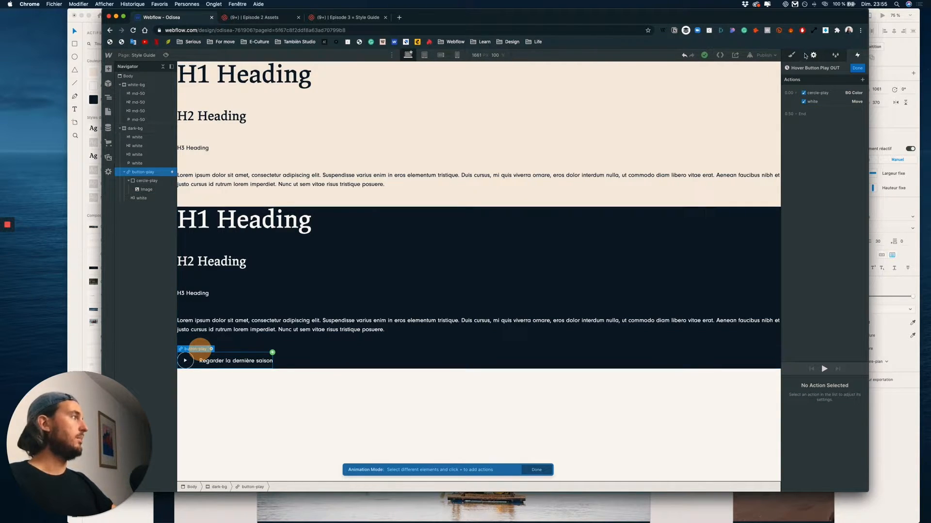
pyautogui.click(791, 55)
pyautogui.click(846, 86)
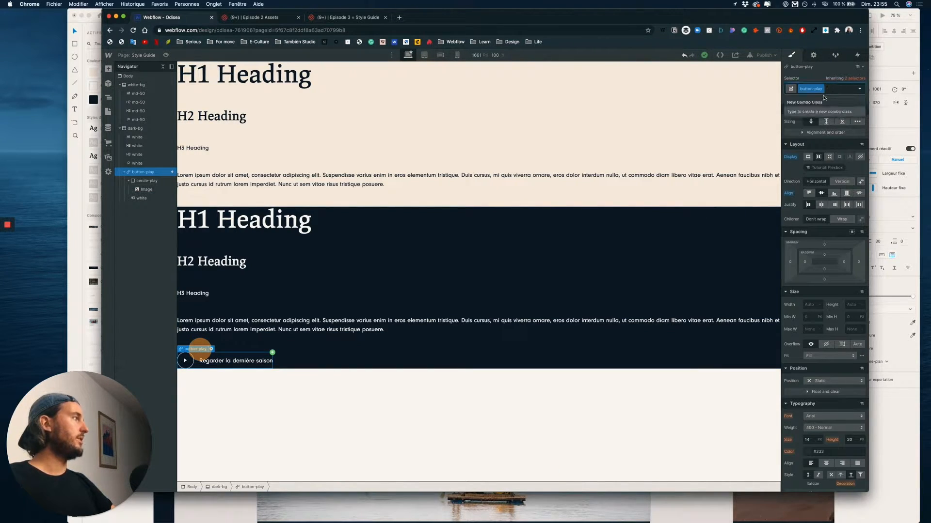
pyautogui.write('md')
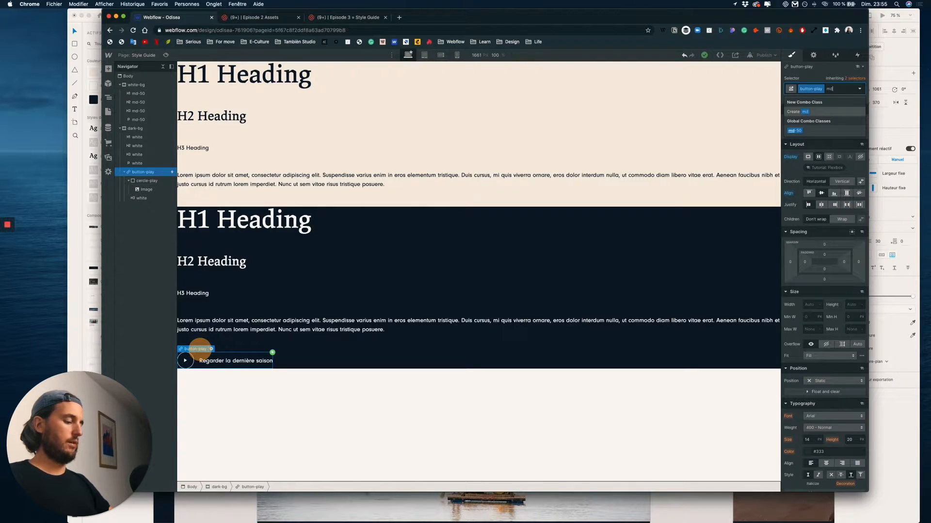
pyautogui.write('-50')
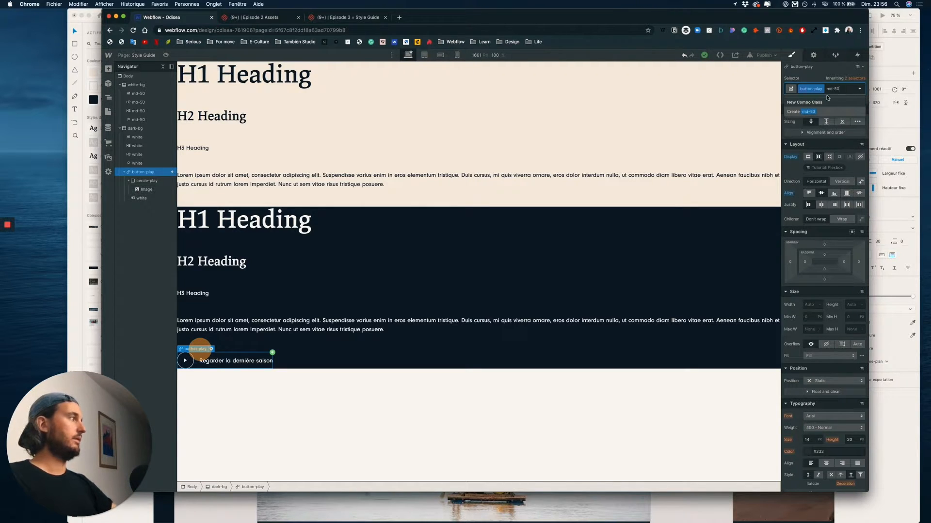
pyautogui.click(810, 112)
# Step: Add a link block beneath the paragraph in the white-bg section and target the All Links tag for styling
pyautogui.click(108, 69)
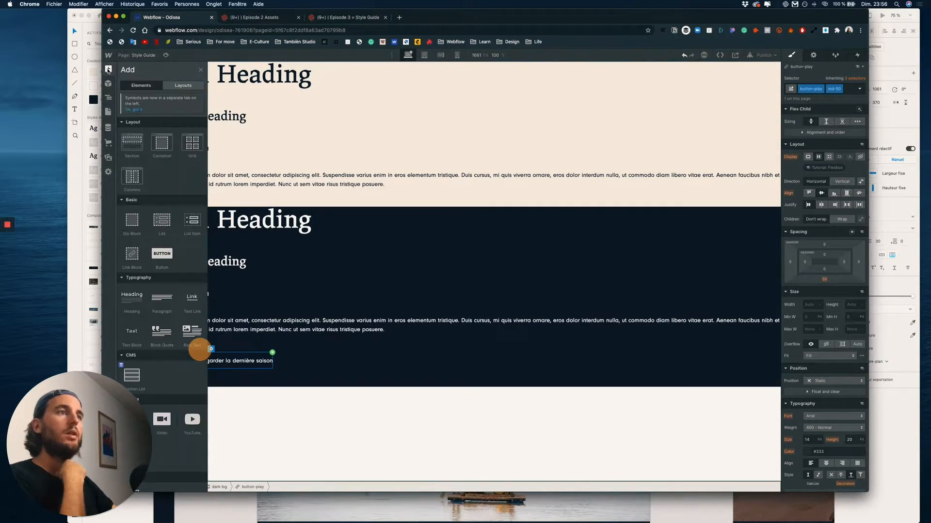
pyautogui.moveTo(129, 259); pyautogui.dragTo(201, 196)
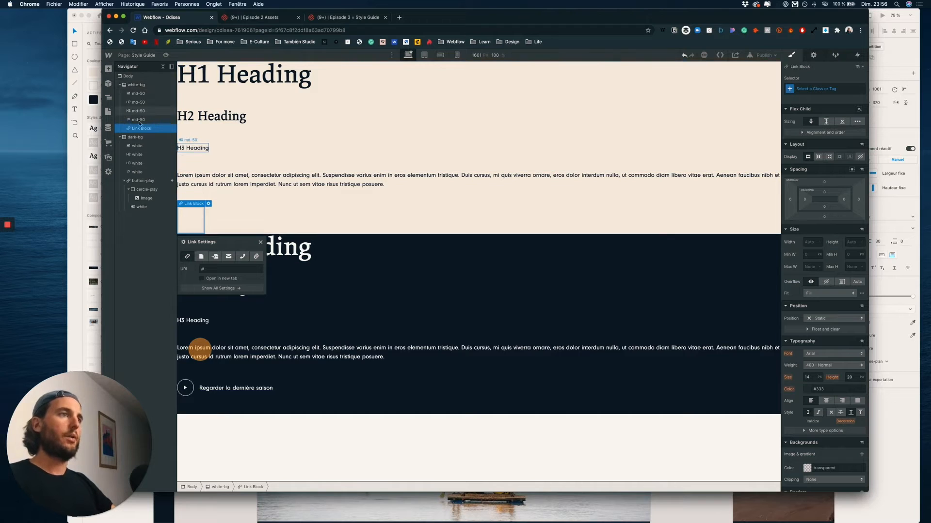
pyautogui.click(816, 89)
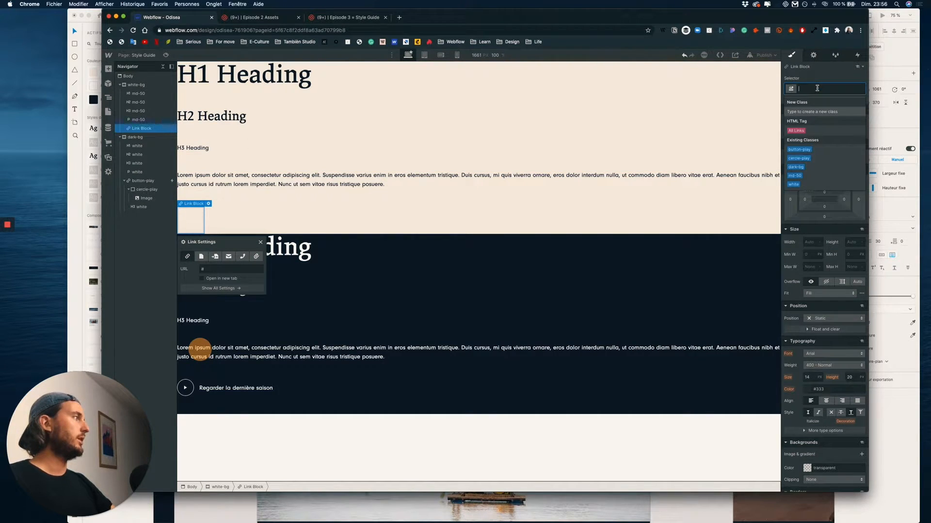
pyautogui.click(803, 132)
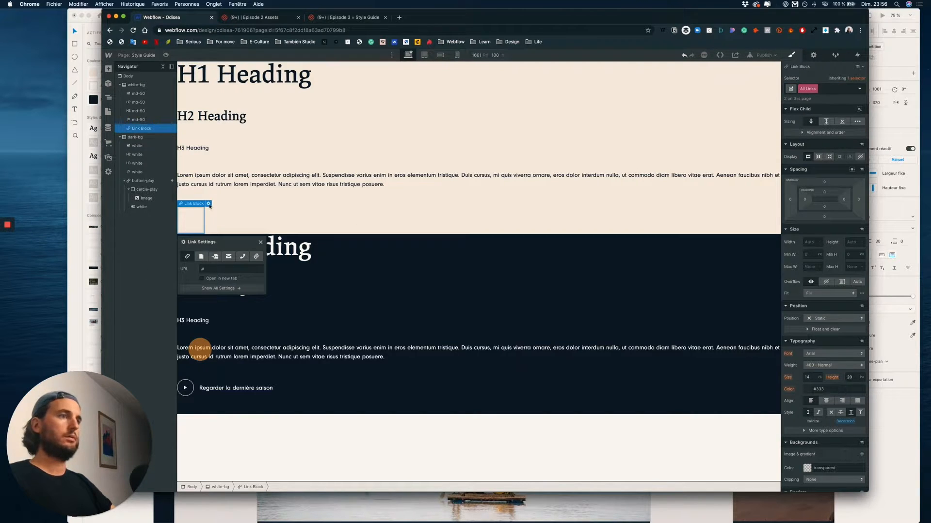
# Step: Set the All Links typography to neuzeit-grotesk, size 17 px, line height 25 px and the Bleu colour swatch
pyautogui.click(817, 355)
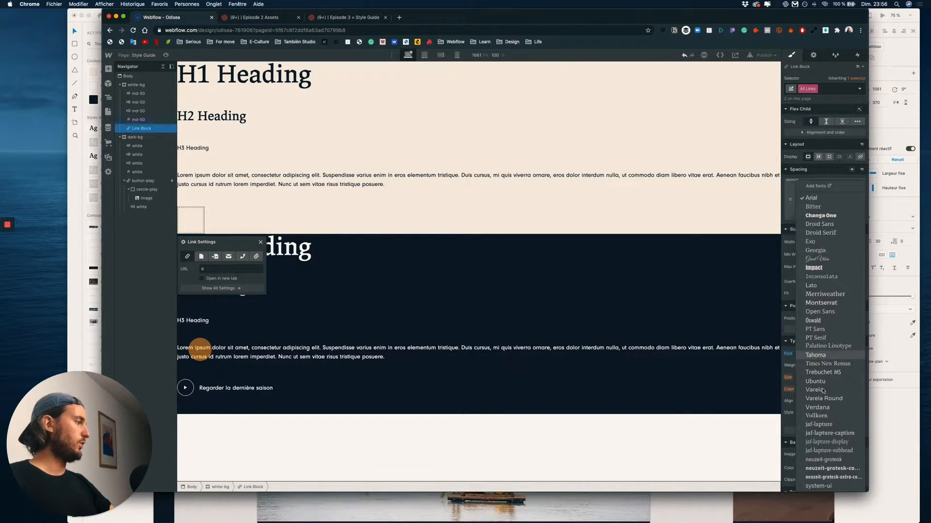
pyautogui.click(826, 468)
pyautogui.click(812, 377)
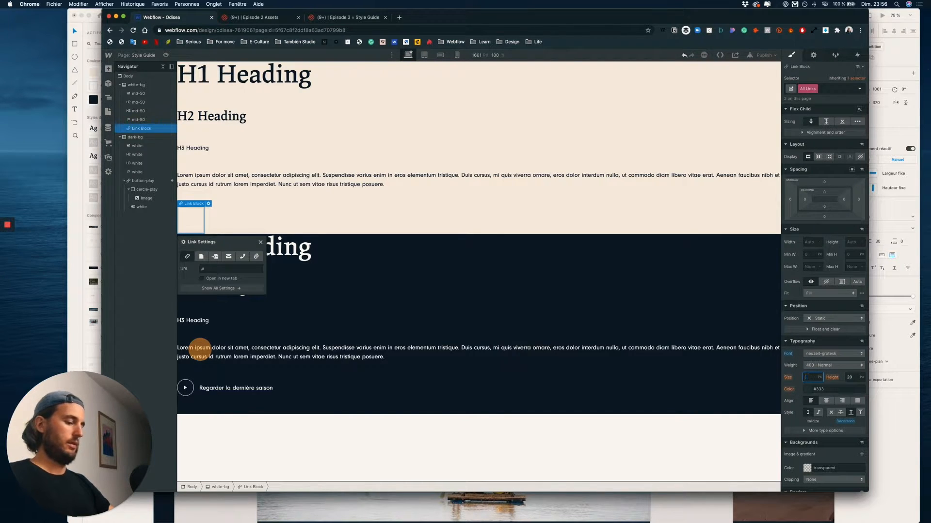
pyautogui.press('Tab')
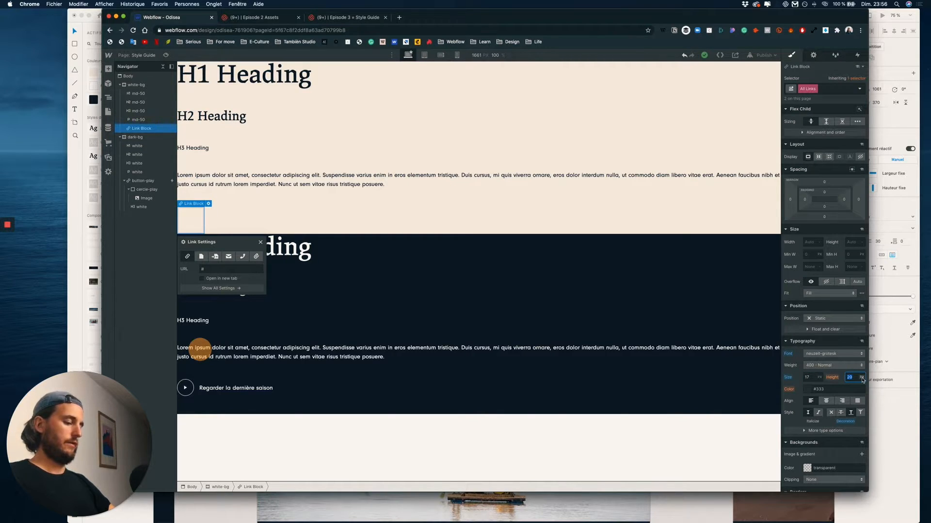
pyautogui.write('25')
pyautogui.click(807, 389)
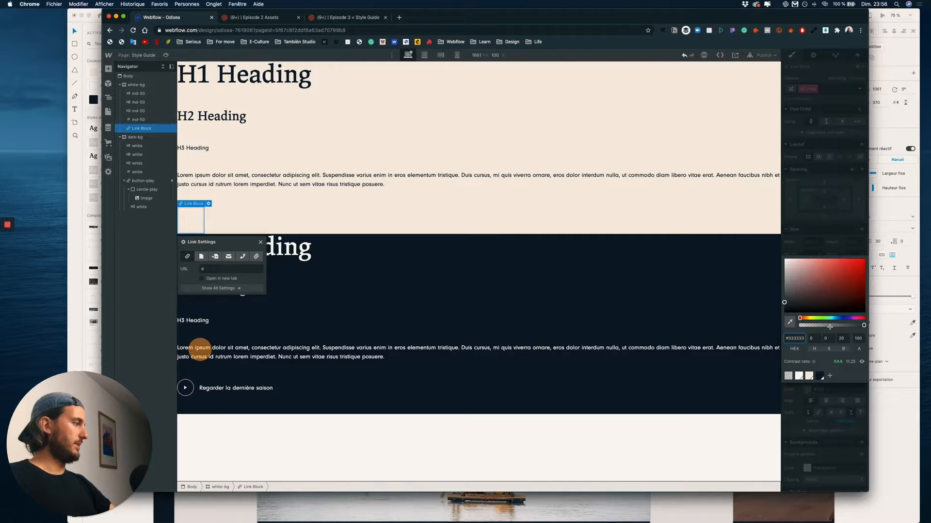
pyautogui.click(819, 376)
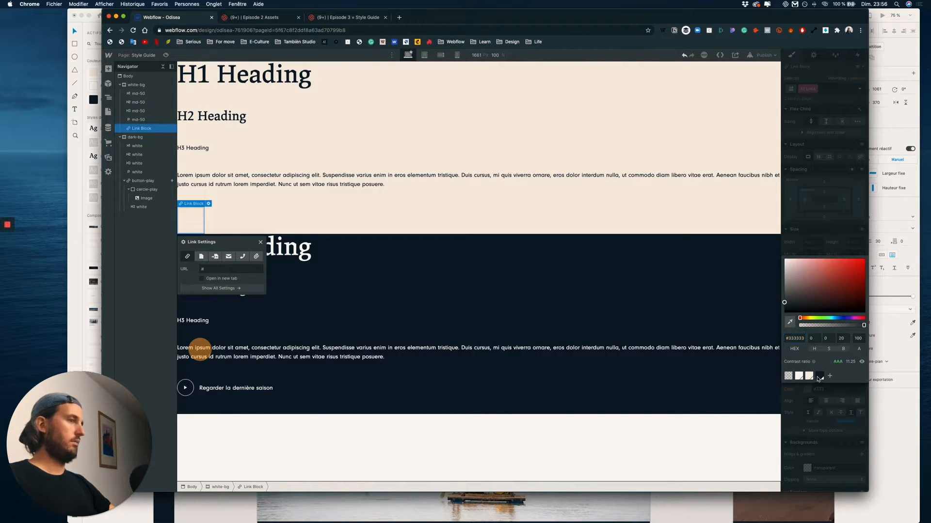
pyautogui.click(847, 200)
# Step: Add a heading inside the new link block and set its type to H3
pyautogui.click(108, 69)
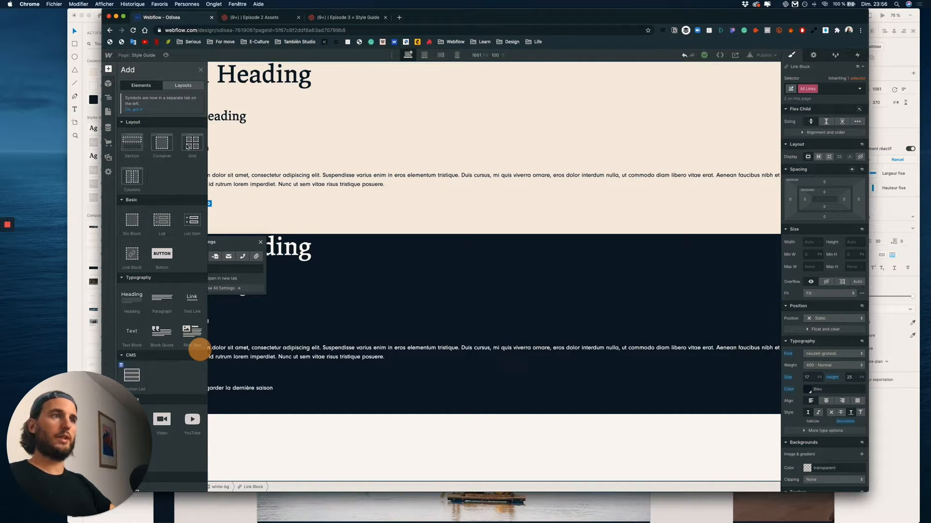
pyautogui.moveTo(137, 298); pyautogui.dragTo(188, 221)
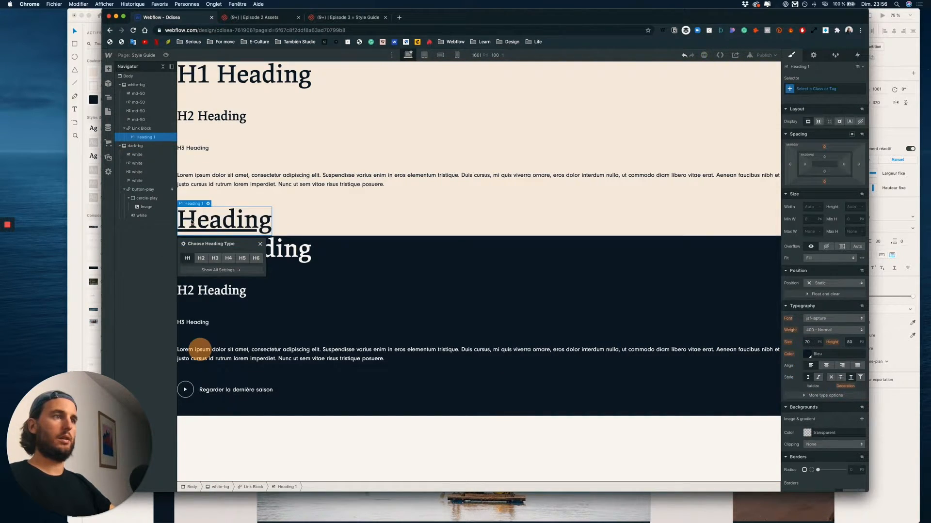
pyautogui.click(215, 260)
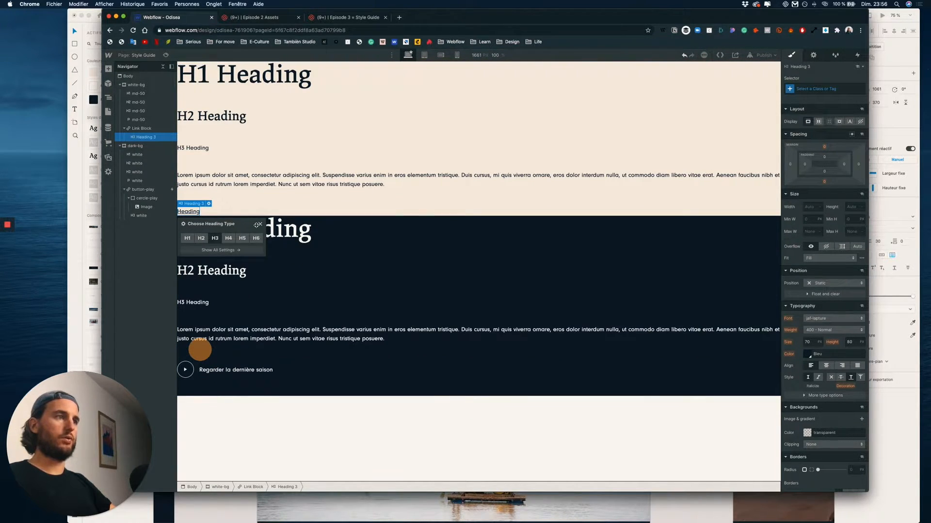
pyautogui.click(260, 225)
# Step: Create the class link-button on the link block in the white-bg section
pyautogui.click(141, 129)
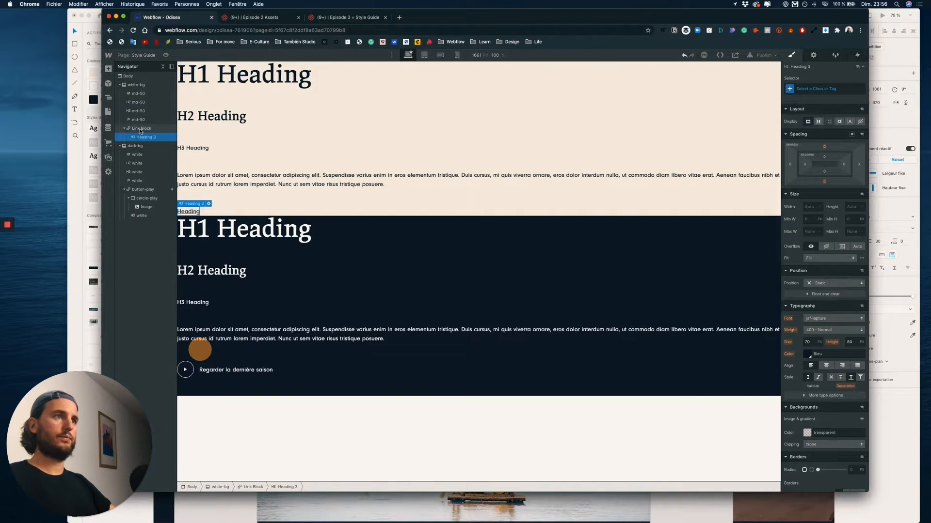
pyautogui.click(822, 89)
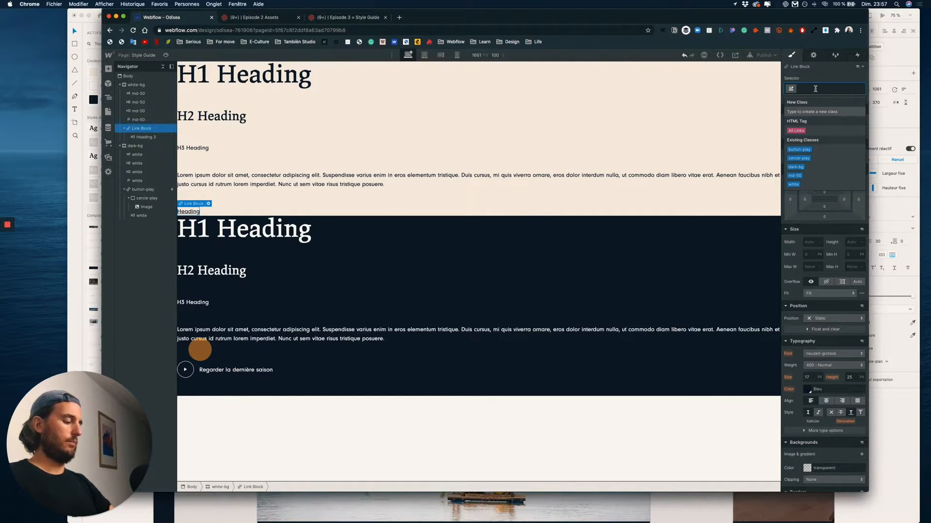
pyautogui.write('link-button')
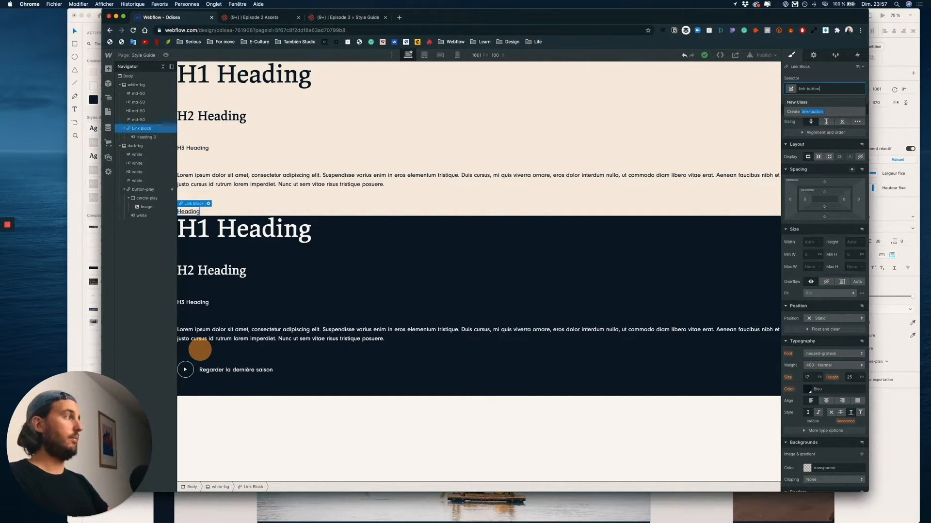
pyautogui.press('Return')
pyautogui.doubleClick(815, 89)
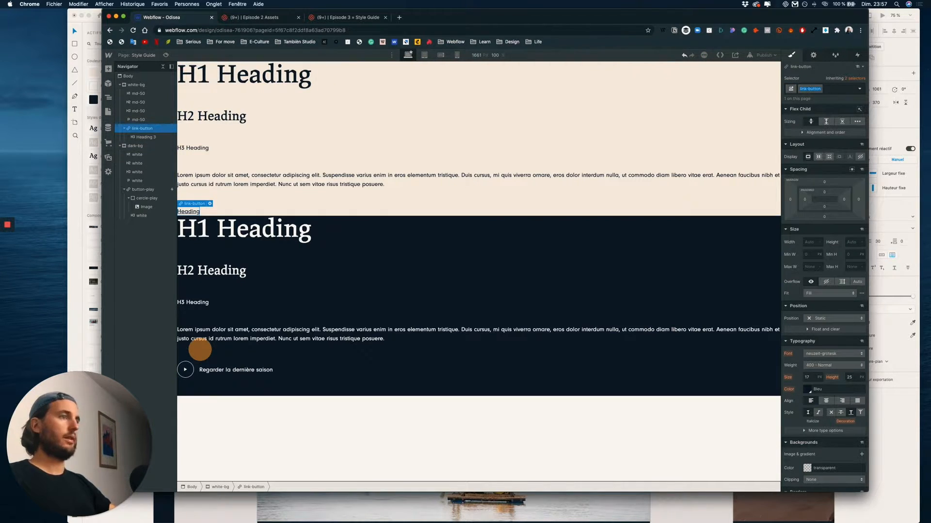
# Step: Remove the underline by setting the link-button block's text decoration to none
pyautogui.click(143, 137)
pyautogui.click(140, 128)
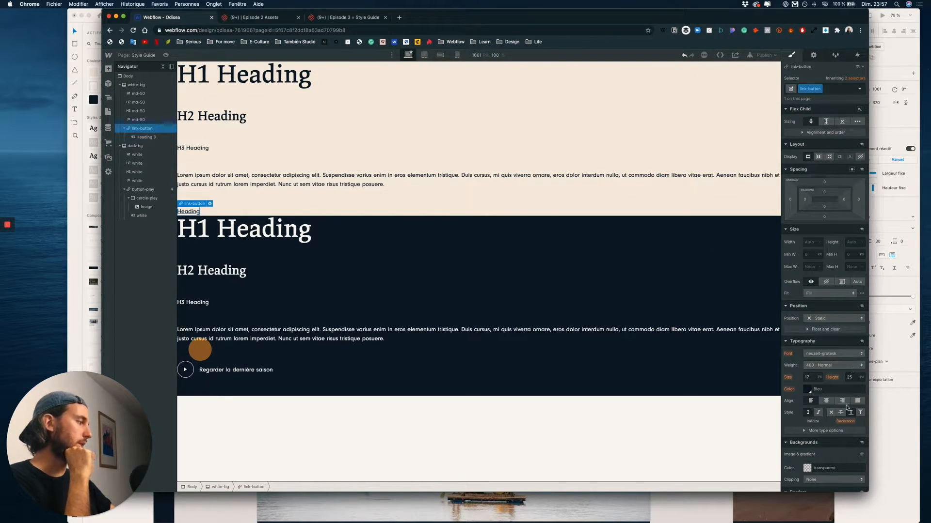
pyautogui.scroll(-2, 836, 349)
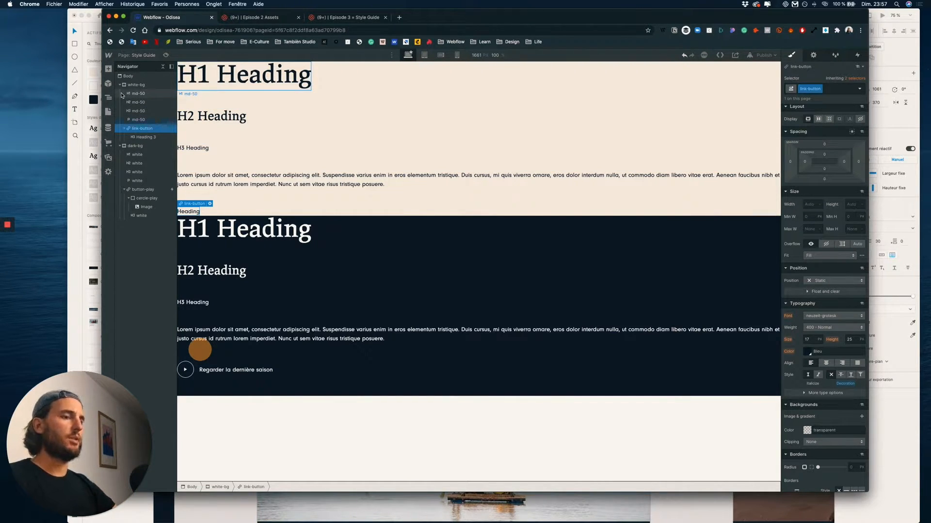
# Step: Add a div block inside link-button, beneath the H3 heading
pyautogui.click(108, 68)
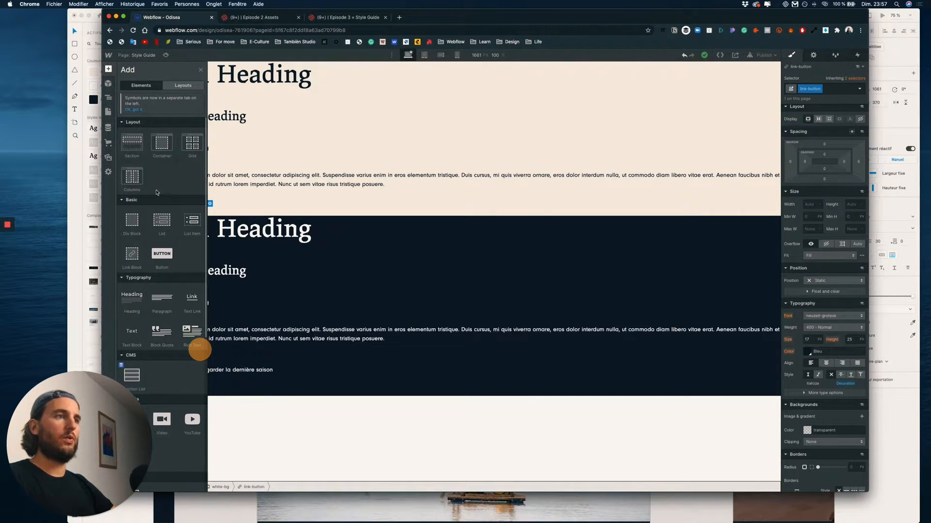
pyautogui.moveTo(132, 221); pyautogui.dragTo(193, 212)
pyautogui.moveTo(142, 147); pyautogui.dragTo(140, 135)
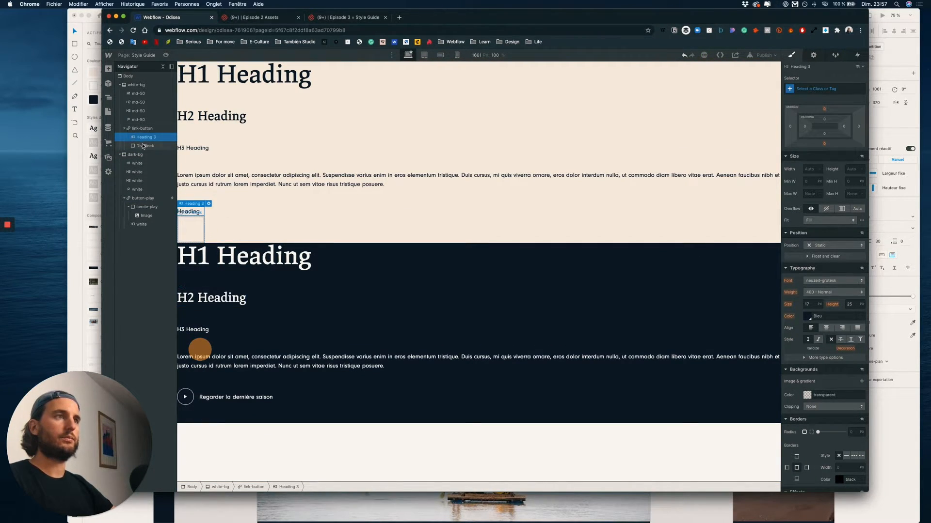
pyautogui.click(148, 147)
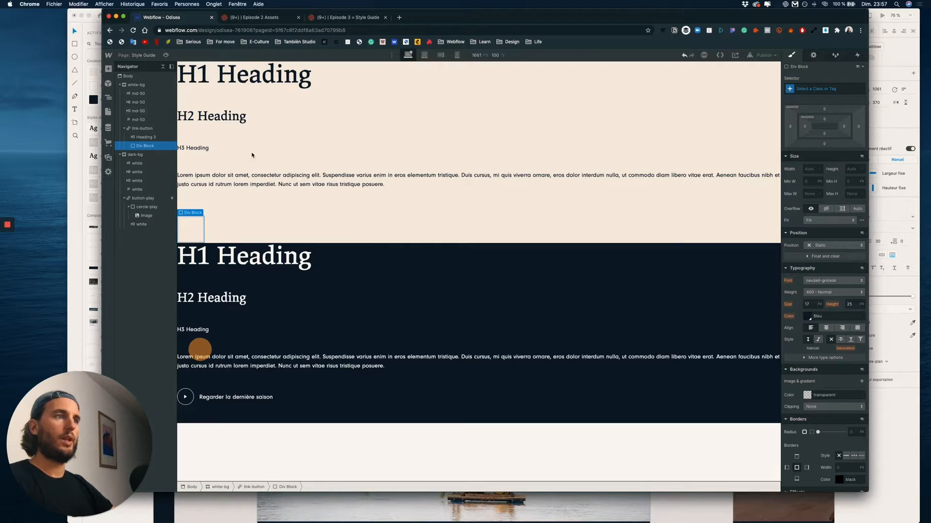
pyautogui.click(145, 129)
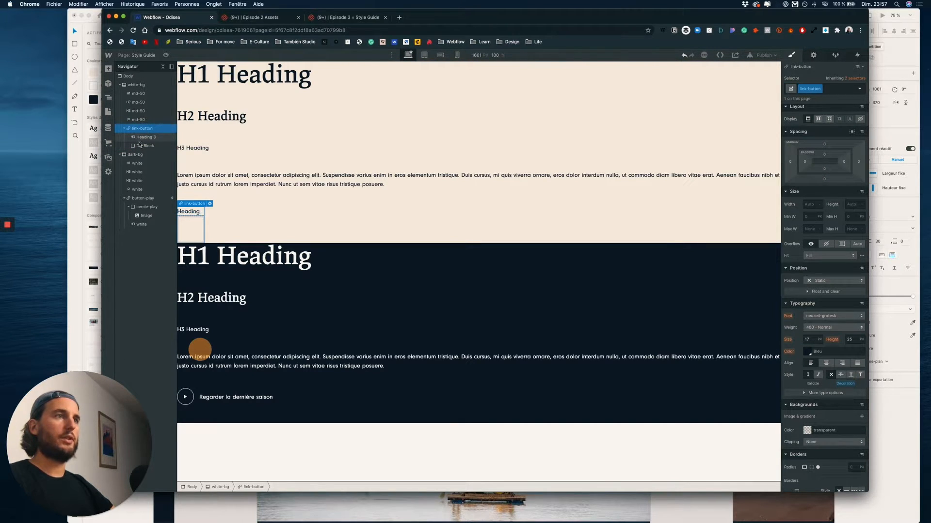
# Step: Create the class line on the new div block and set its width to 100%
pyautogui.click(139, 147)
pyautogui.click(843, 89)
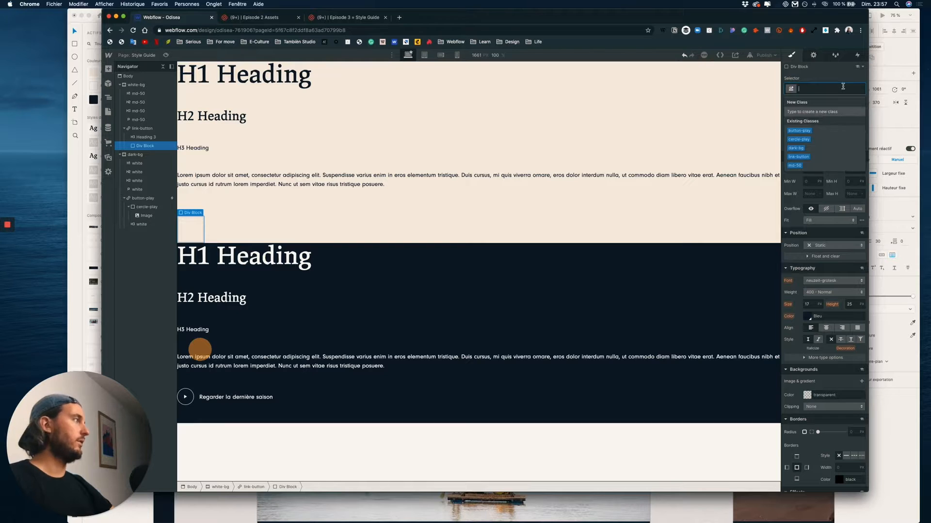
pyautogui.write('line')
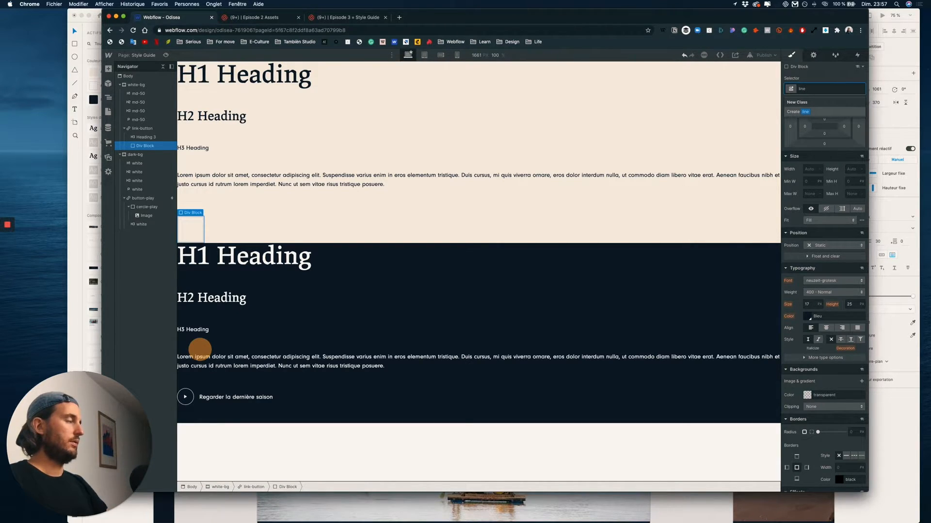
pyautogui.press('Return')
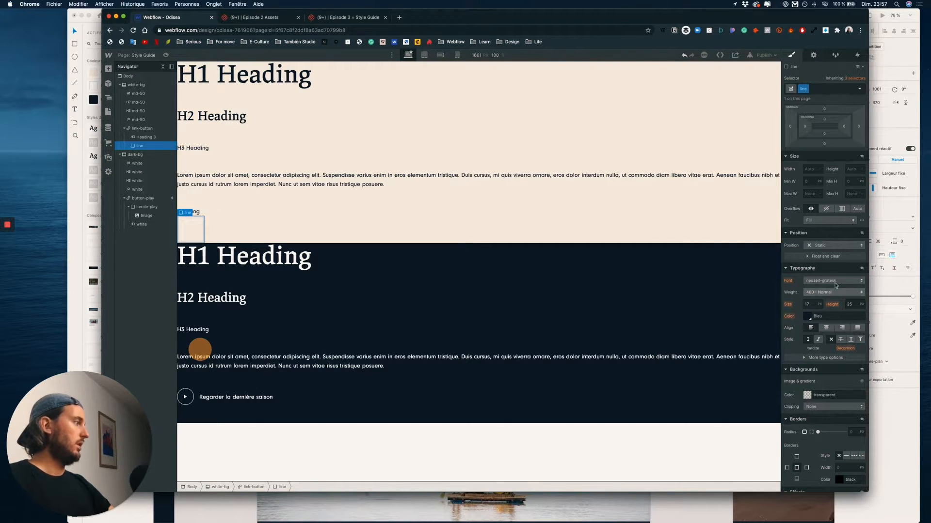
pyautogui.click(809, 167)
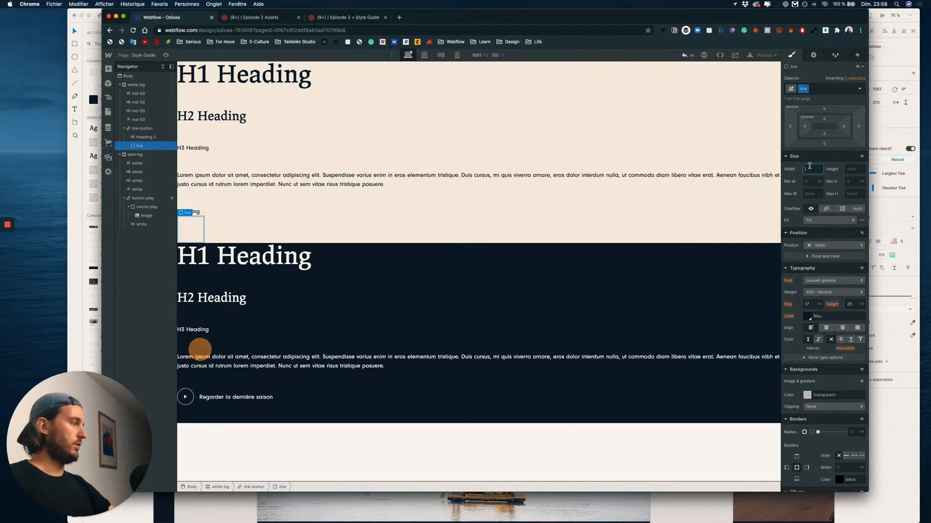
pyautogui.press('Return')
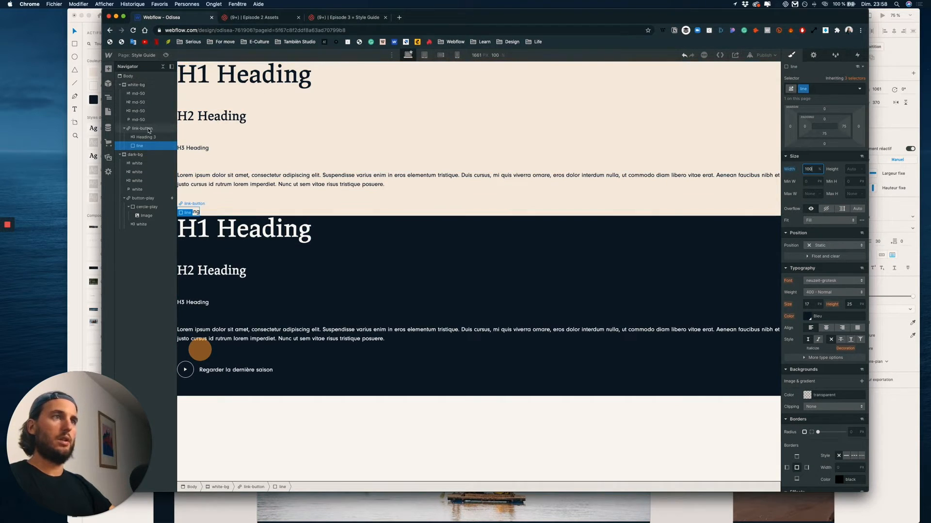
# Step: Add the combo class md-50 to the link-button block
pyautogui.click(451, 211)
pyautogui.click(832, 90)
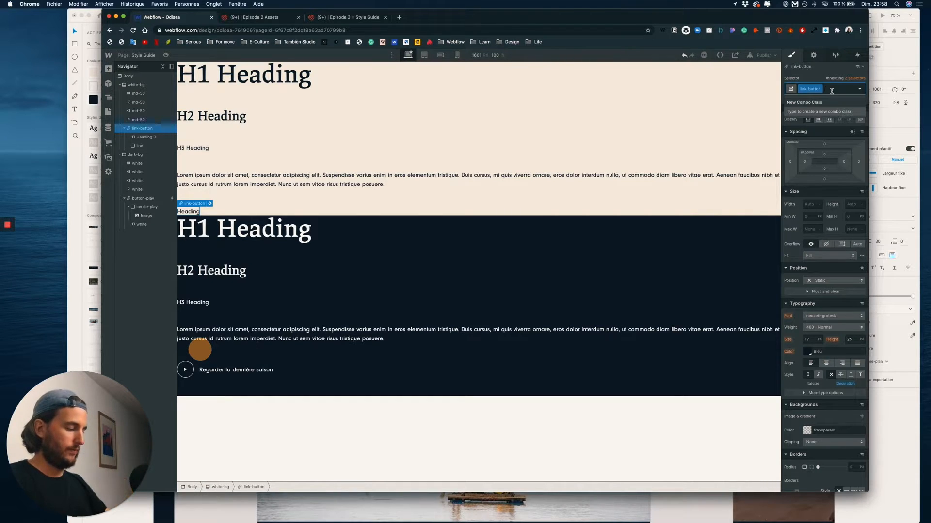
pyautogui.write('md-50')
pyautogui.press('Return')
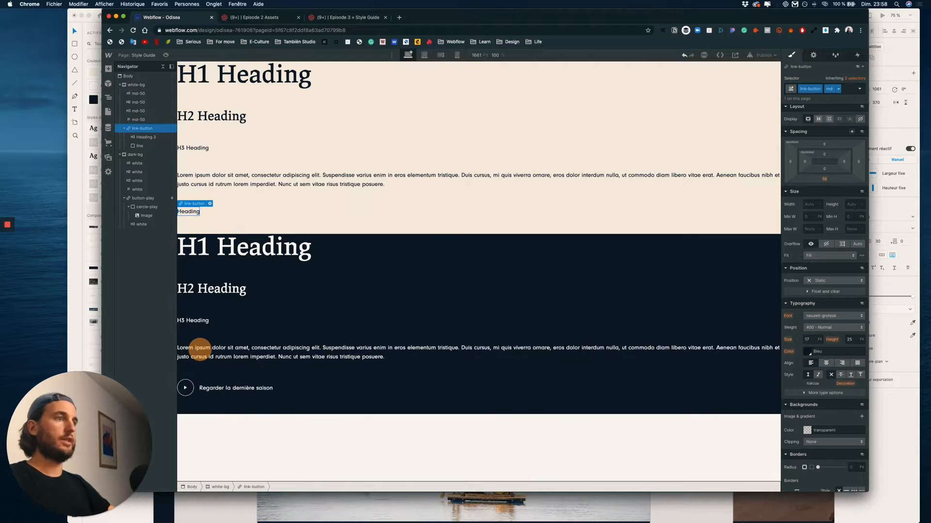
# Step: Set the link-button block's display to flex with a vertical direction
pyautogui.click(145, 140)
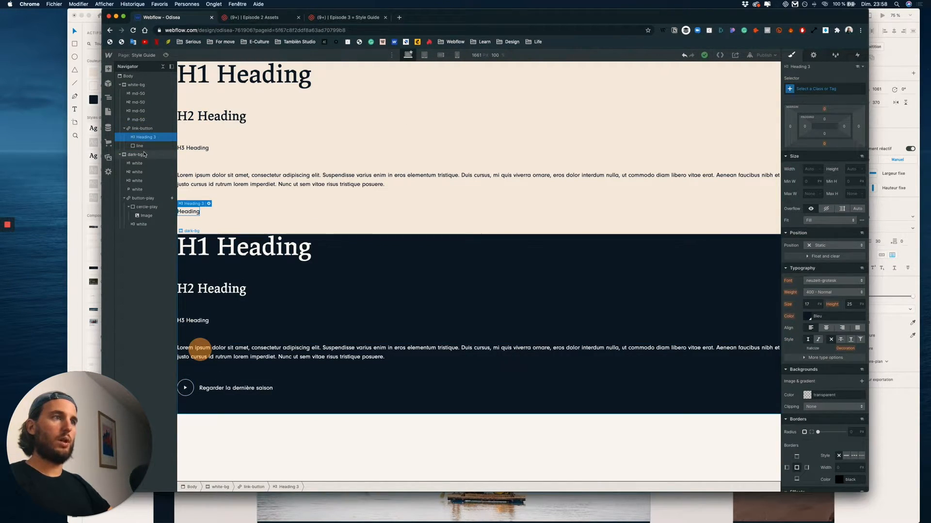
pyautogui.click(148, 146)
pyautogui.click(142, 128)
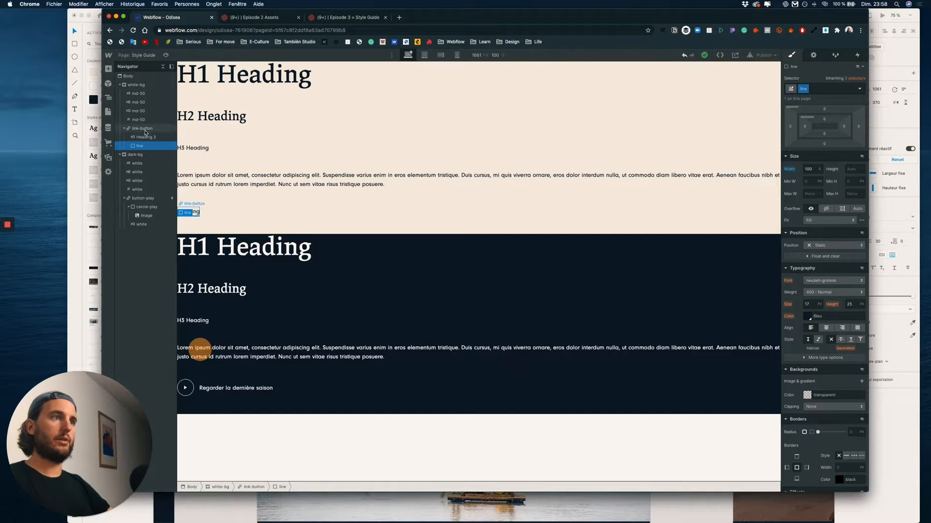
pyautogui.click(819, 119)
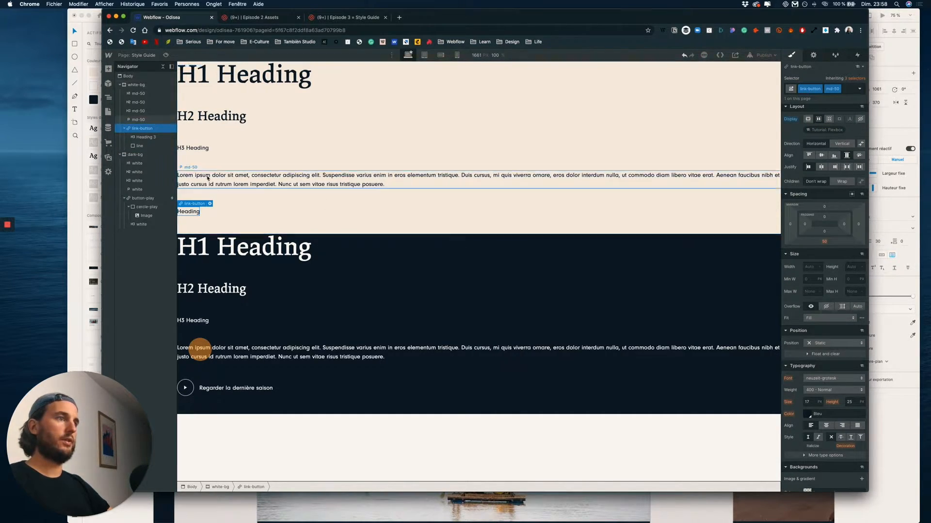
pyautogui.click(842, 144)
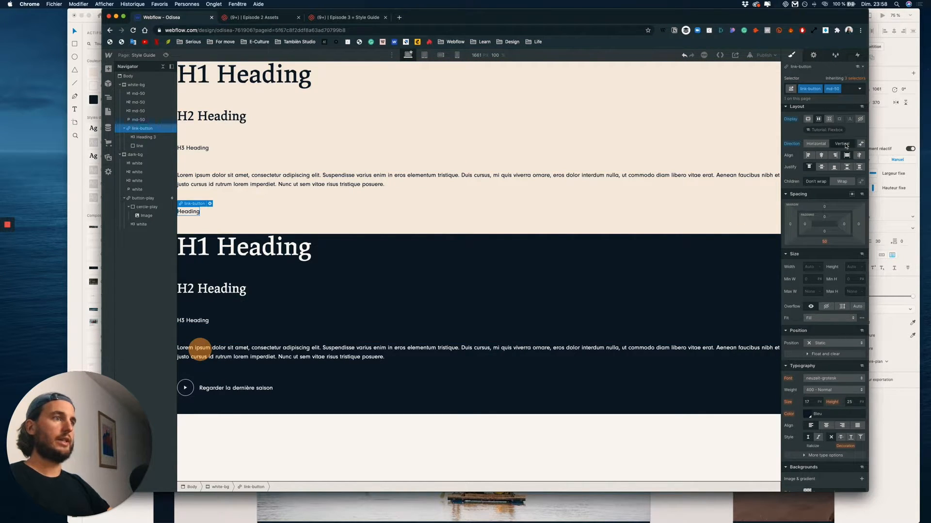
pyautogui.click(136, 138)
pyautogui.click(137, 146)
pyautogui.click(145, 129)
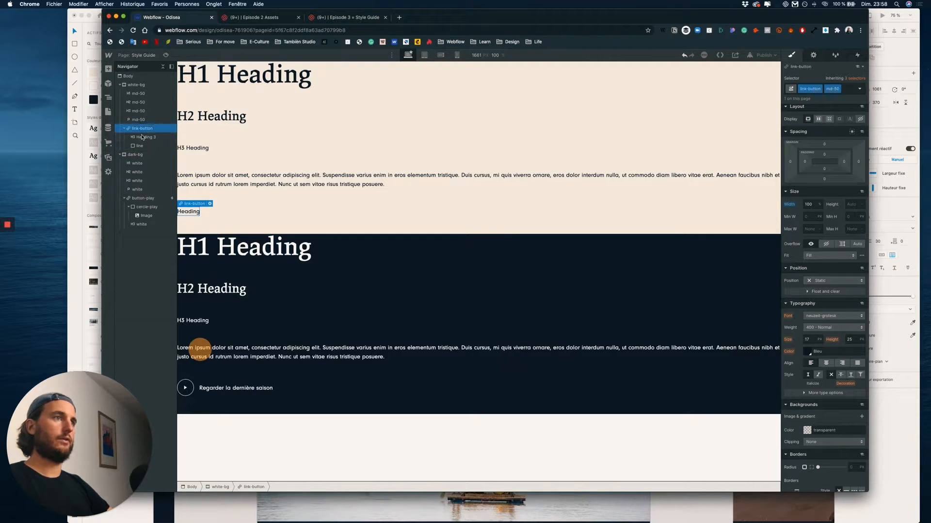
pyautogui.click(142, 138)
pyautogui.click(142, 129)
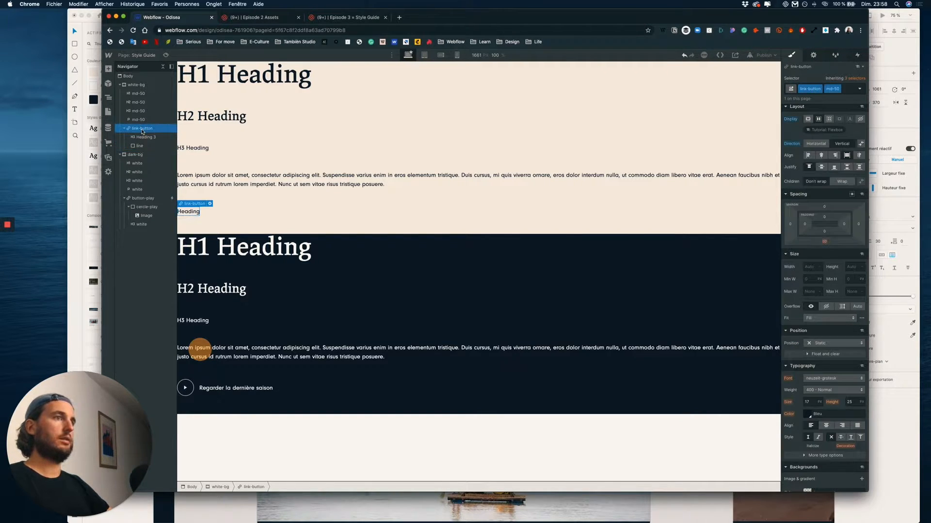
# Step: Give the line div inside link-button a height of 4 px and the Bleu background color
pyautogui.click(140, 146)
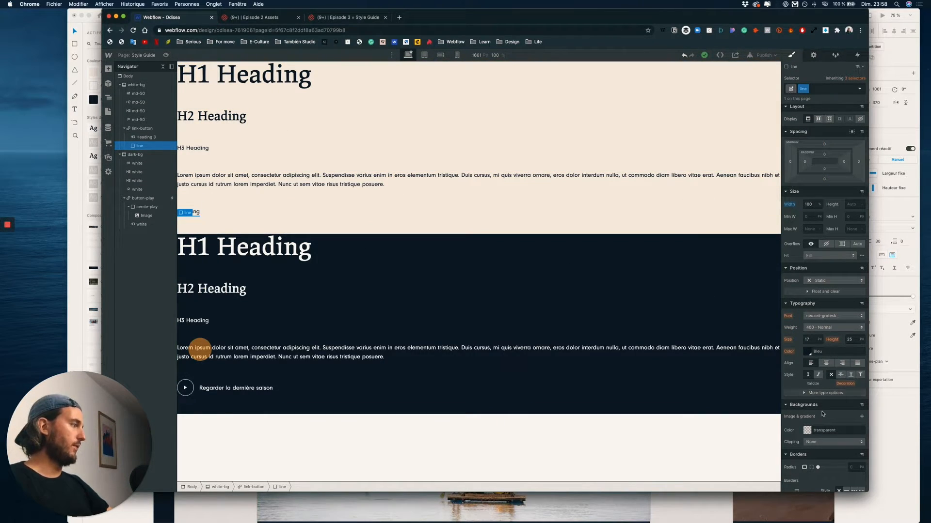
pyautogui.click(854, 204)
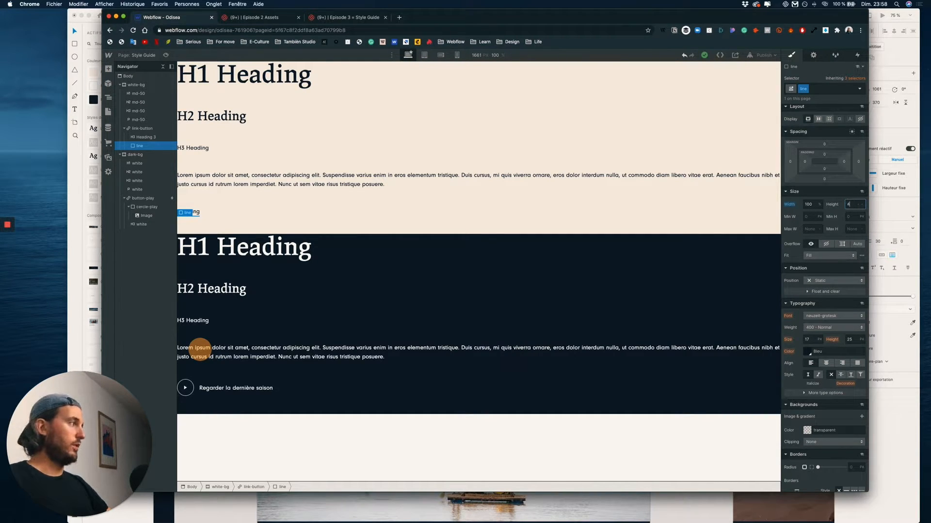
pyautogui.press('Return')
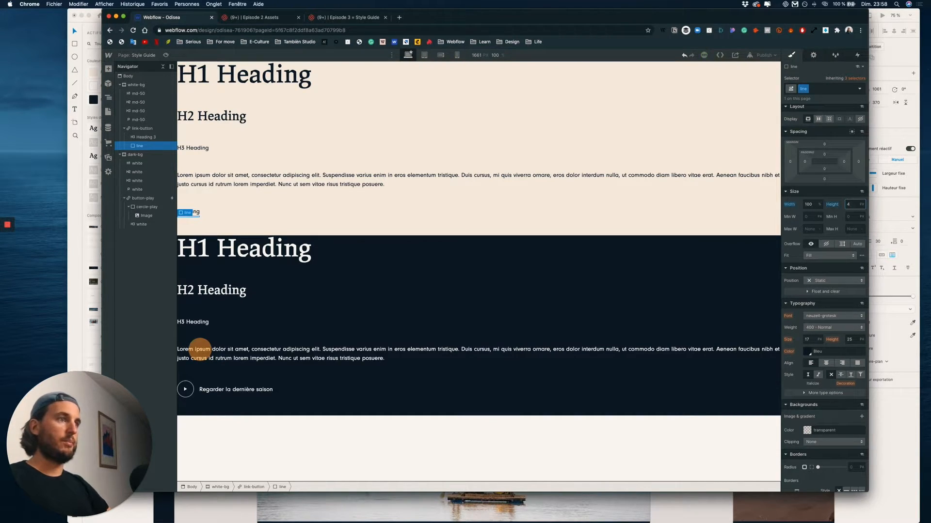
pyautogui.click(807, 431)
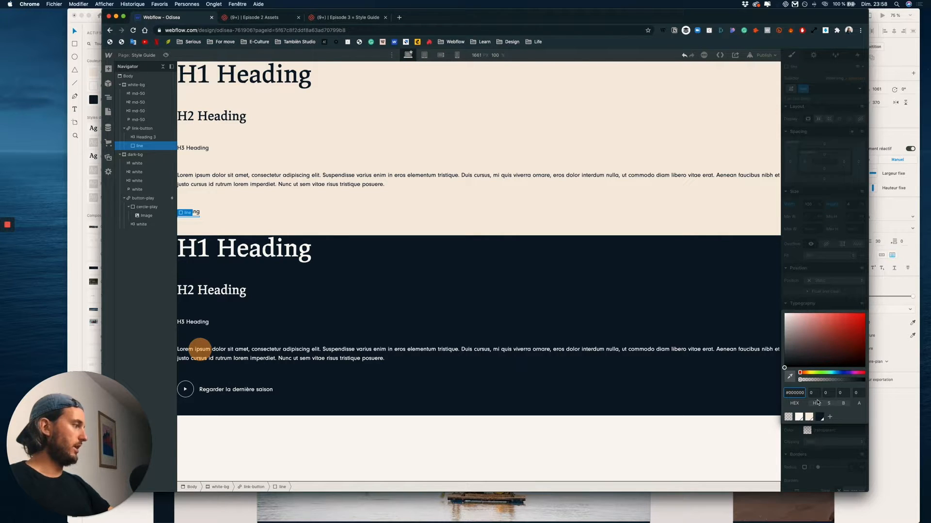
pyautogui.click(820, 417)
pyautogui.click(372, 207)
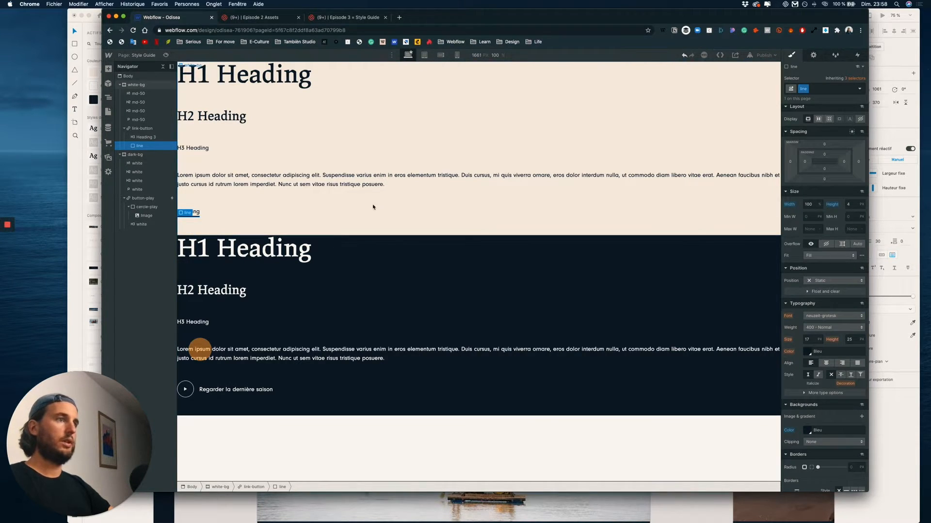
pyautogui.click(373, 207)
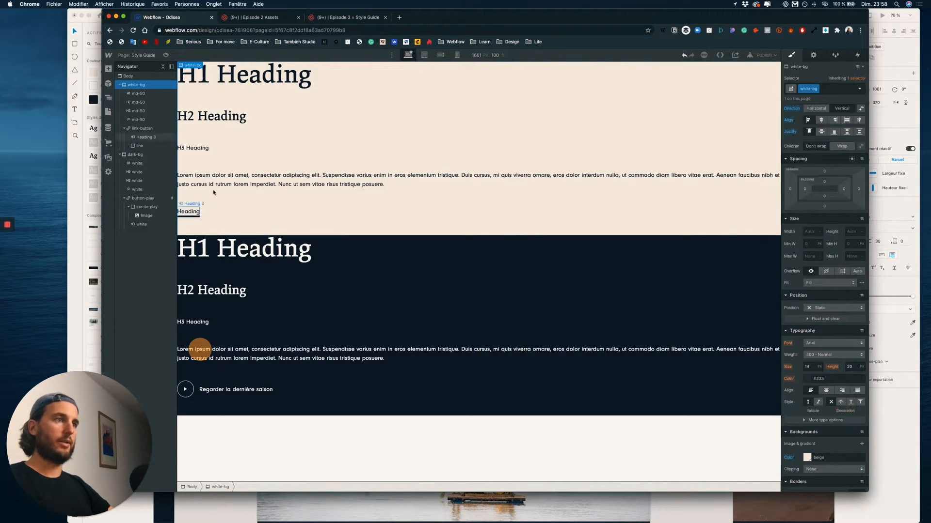
# Step: Set the line div's height to 1 px
pyautogui.click(192, 217)
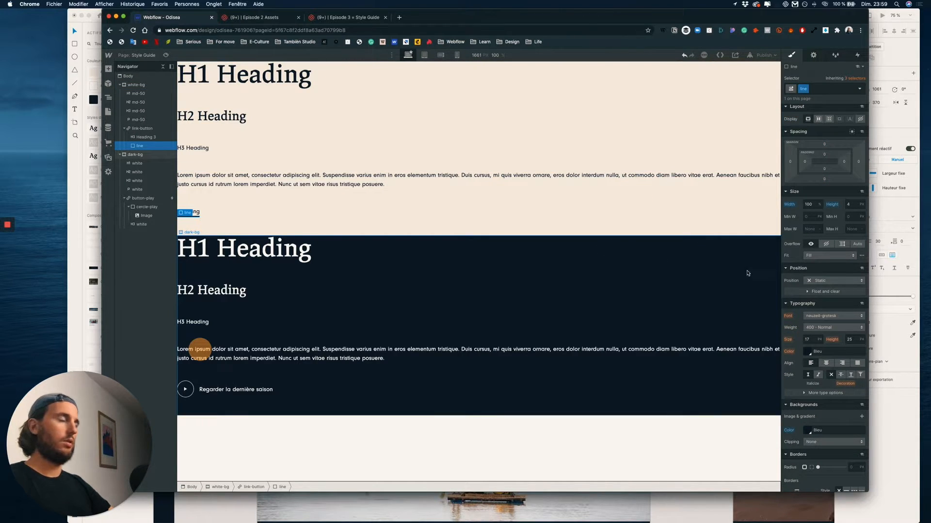
pyautogui.click(861, 207)
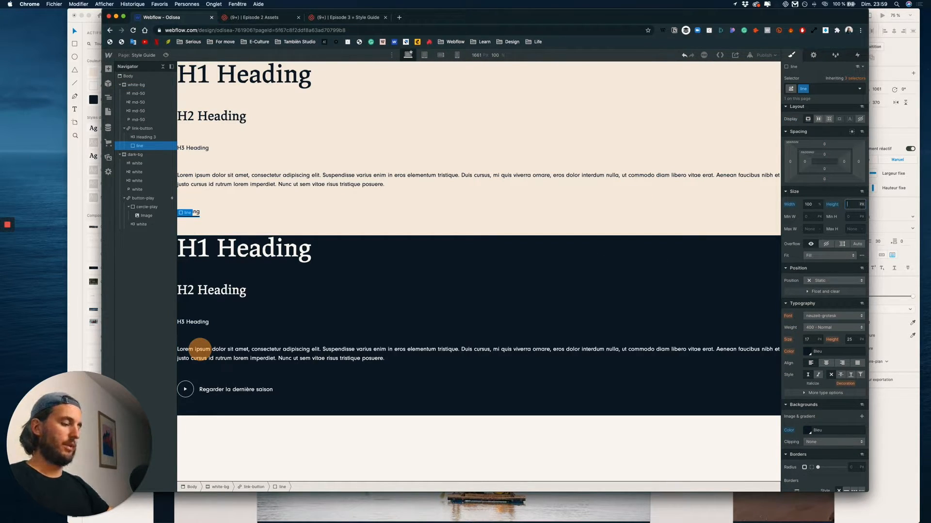
pyautogui.write('1')
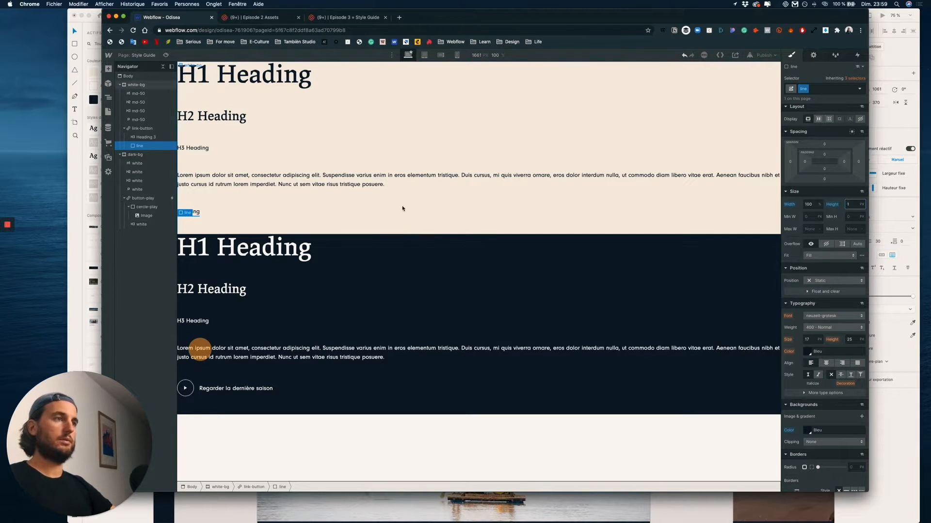
pyautogui.click(298, 183)
# Step: Replace the text of the H3 heading inside link-button with "Ceci est un lien button"
pyautogui.click(195, 212)
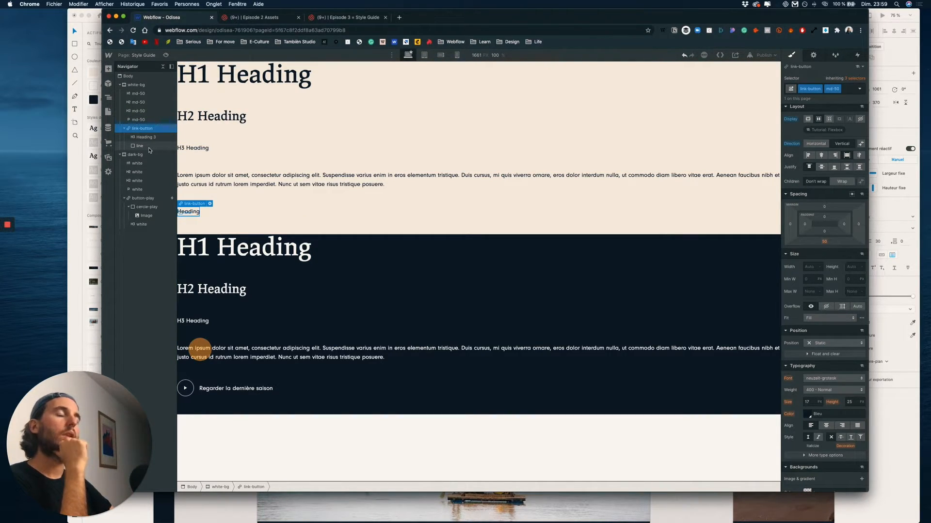
pyautogui.click(146, 147)
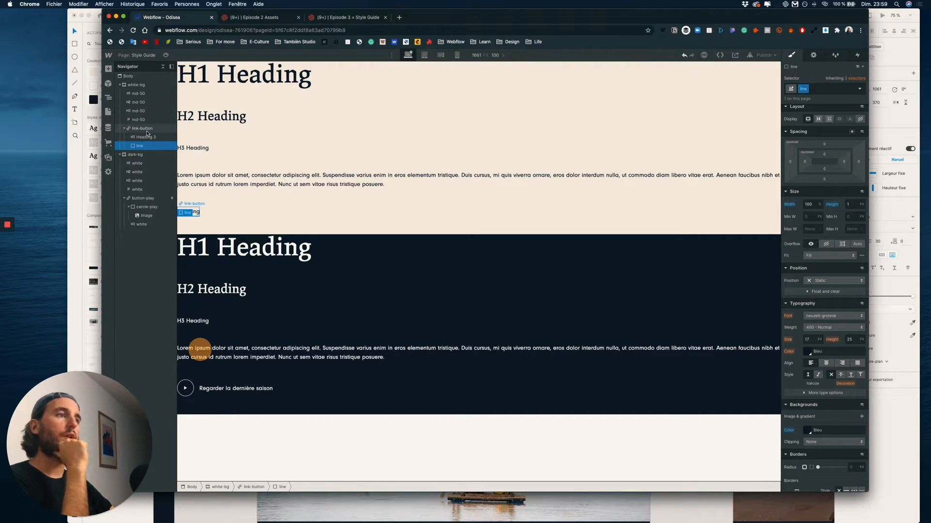
pyautogui.click(147, 137)
pyautogui.doubleClick(193, 211)
pyautogui.press('Escape')
pyautogui.doubleClick(192, 212)
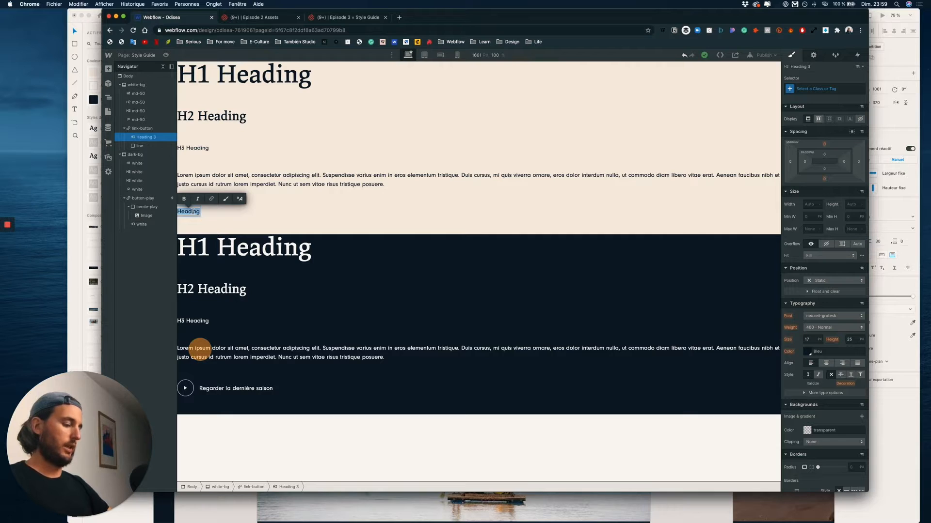
pyautogui.write('Ced')
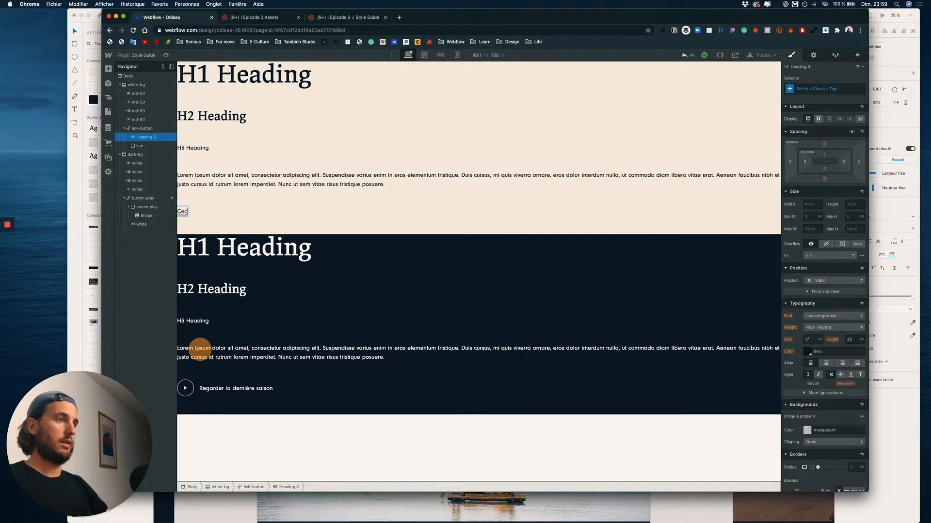
pyautogui.write('i est unlien button')
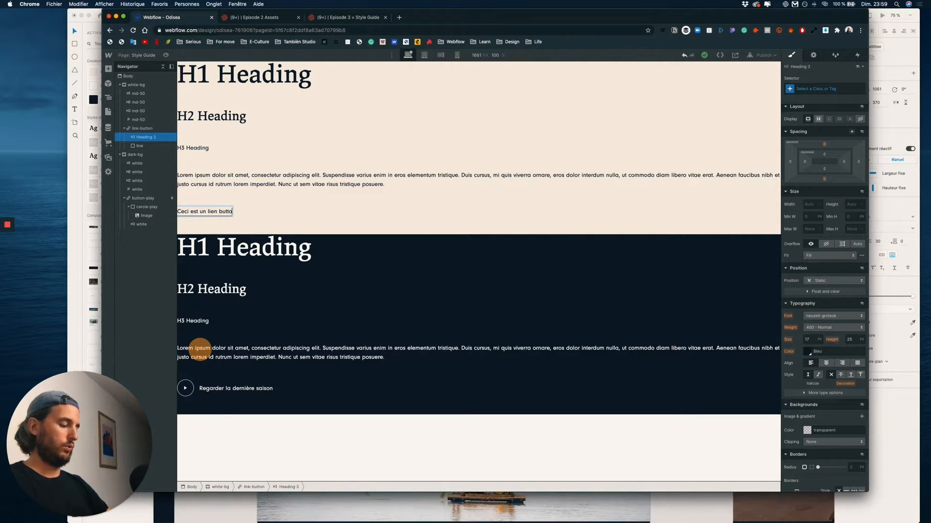
pyautogui.click(296, 215)
pyautogui.click(211, 216)
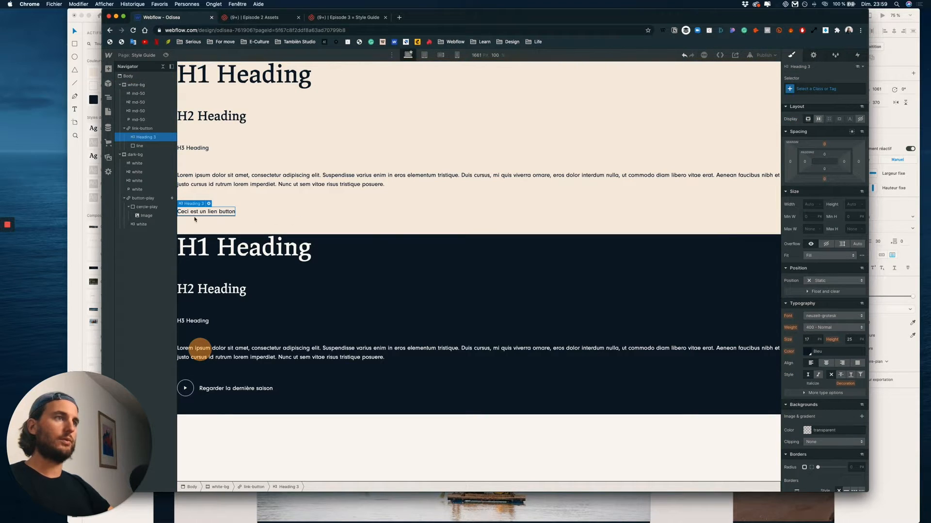
# Step: Change the text of the H3 heading inside link-button to "Title episode"
pyautogui.doubleClick(222, 212)
pyautogui.write('Title')
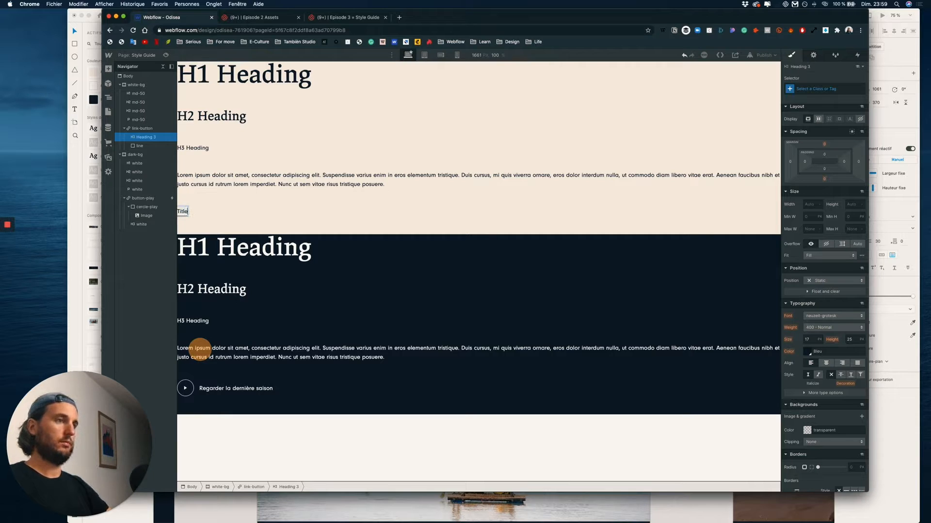
pyautogui.write(' episode')
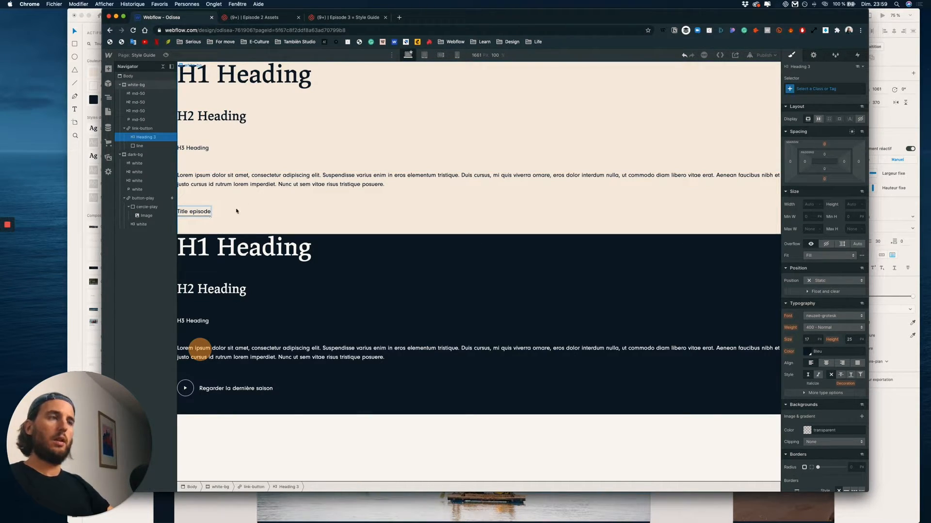
# Step: Preview the style guide page and inspect the link-button's line div
pyautogui.click(142, 128)
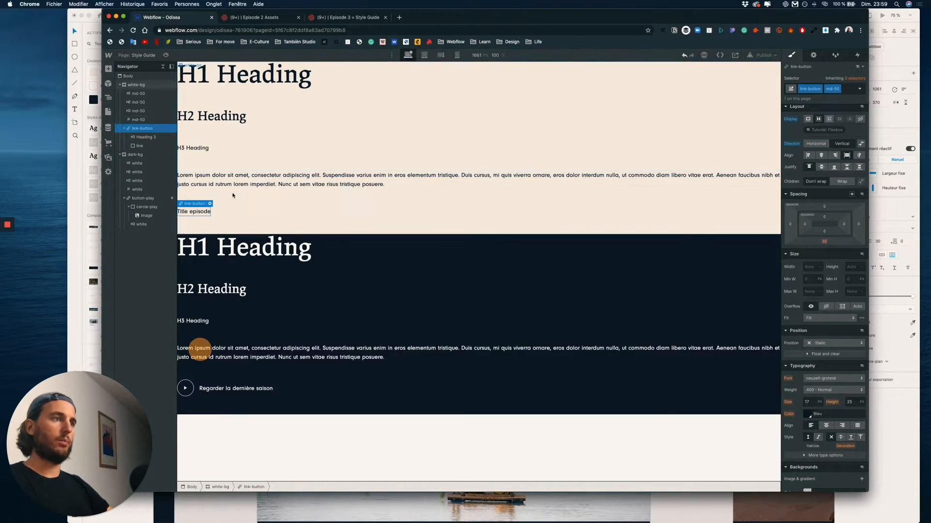
pyautogui.click(165, 54)
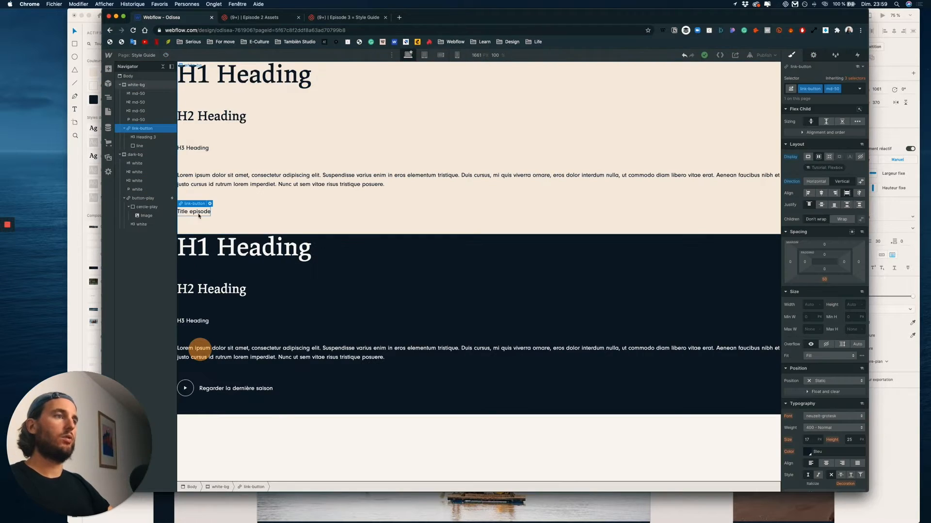
pyautogui.click(150, 225)
pyautogui.click(141, 146)
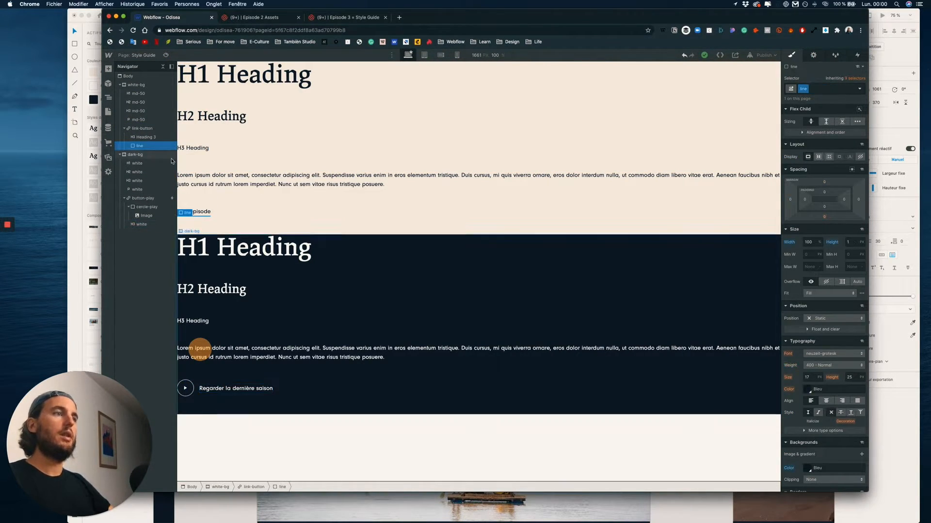
# Step: Add a mouse hover trigger to the link-button block and set its on-hover action to Start an animation
pyautogui.click(149, 129)
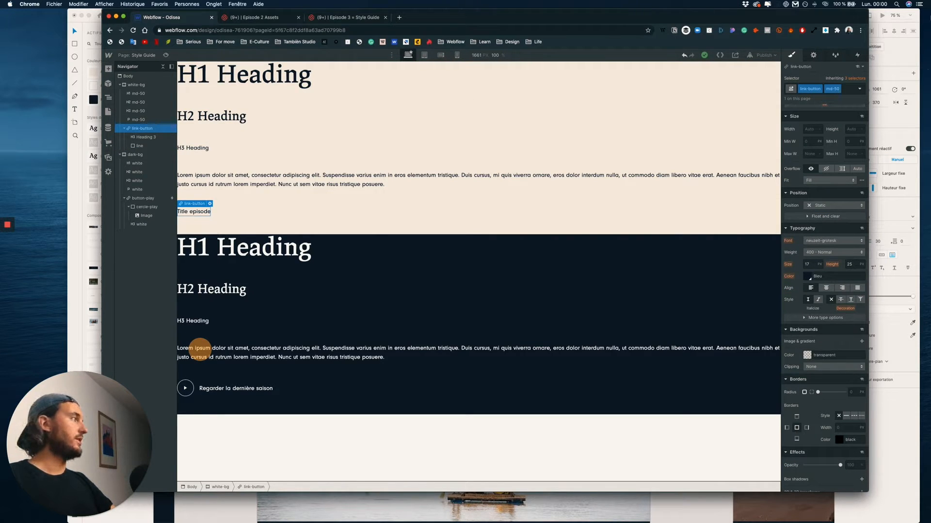
pyautogui.click(861, 55)
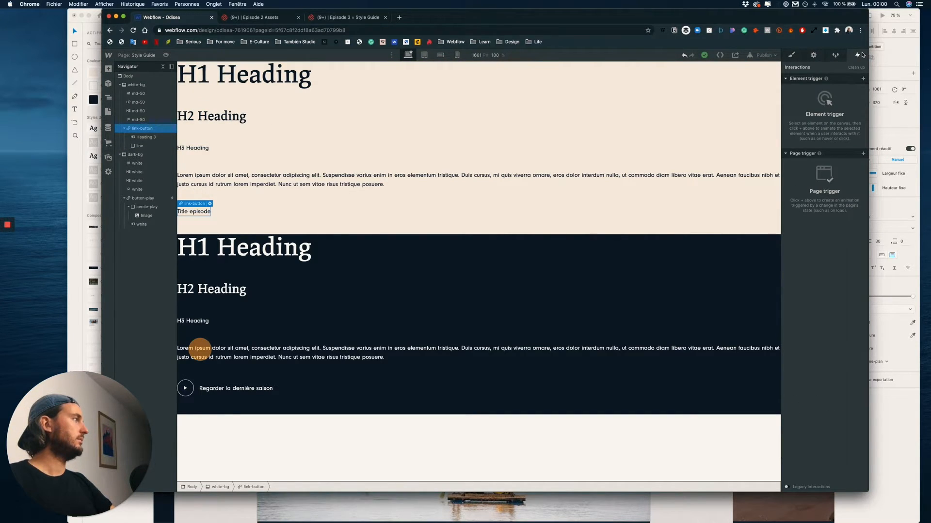
pyautogui.click(863, 79)
pyautogui.click(817, 99)
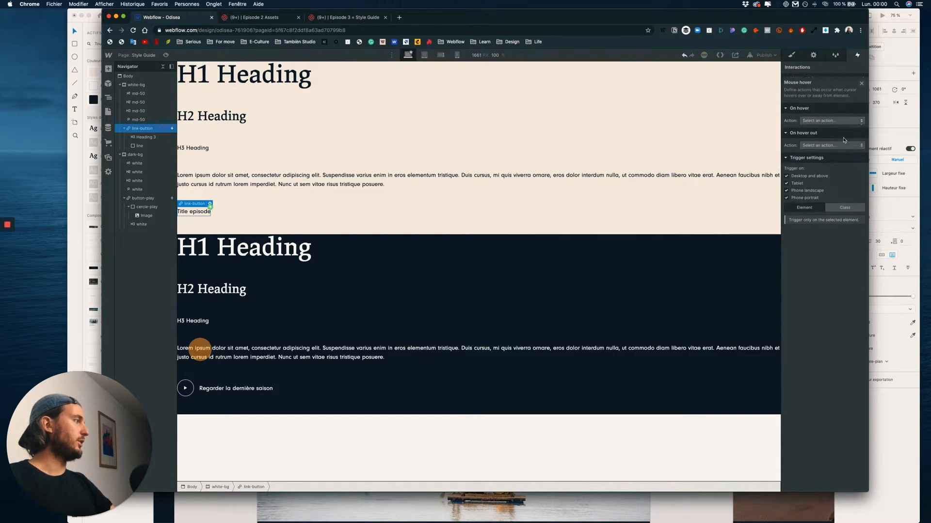
pyautogui.click(834, 118)
pyautogui.click(815, 127)
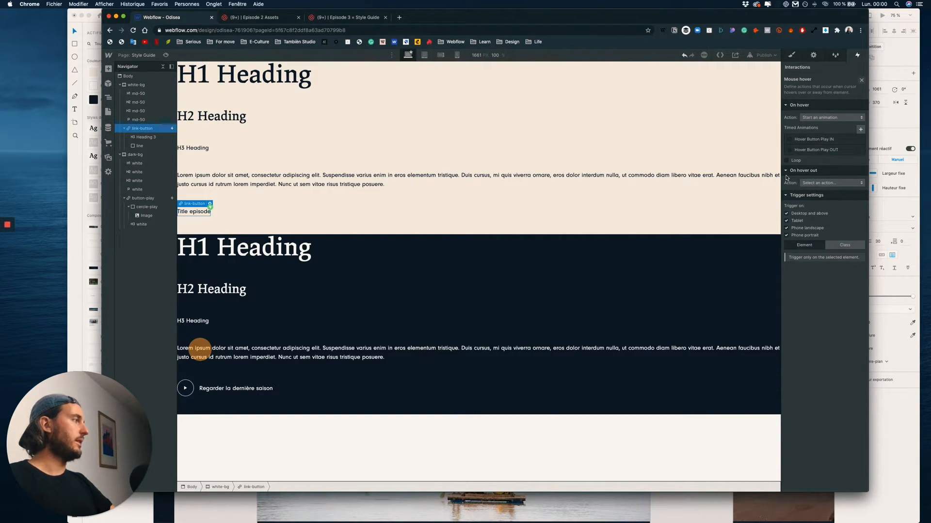
# Step: Make the hover trigger apply to the class link-button alone, without the md-50 combo class
pyautogui.click(845, 244)
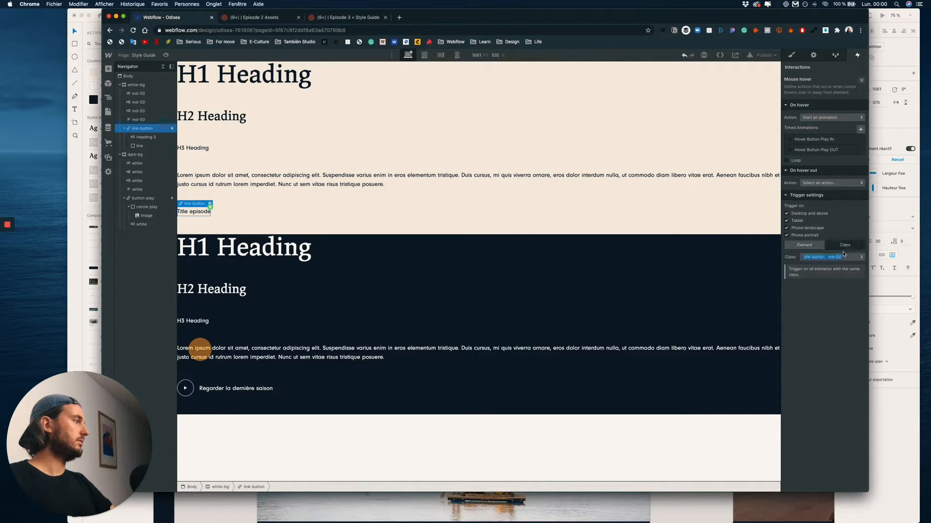
pyautogui.click(842, 258)
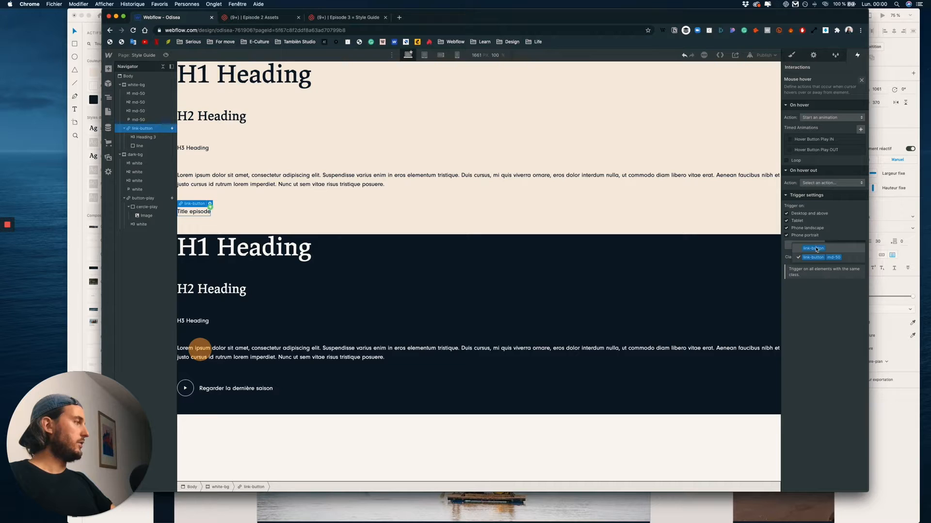
pyautogui.click(816, 251)
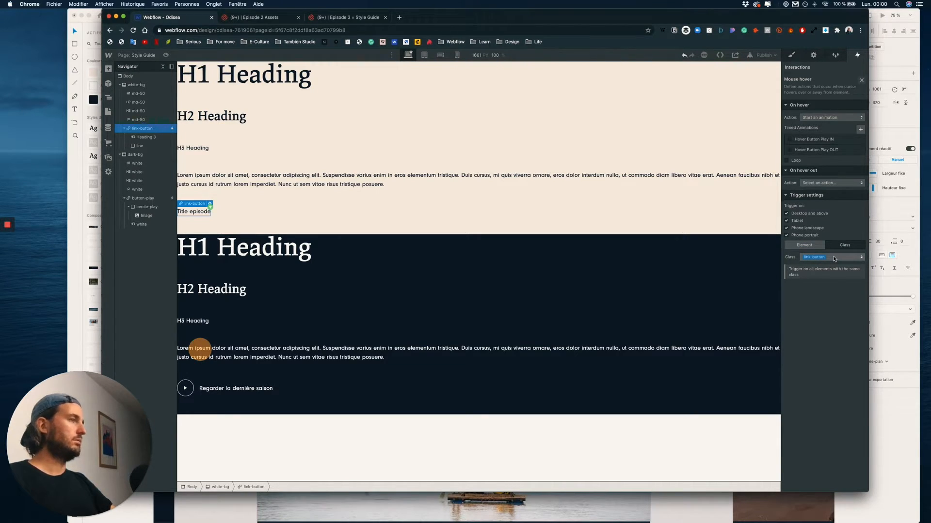
pyautogui.click(834, 258)
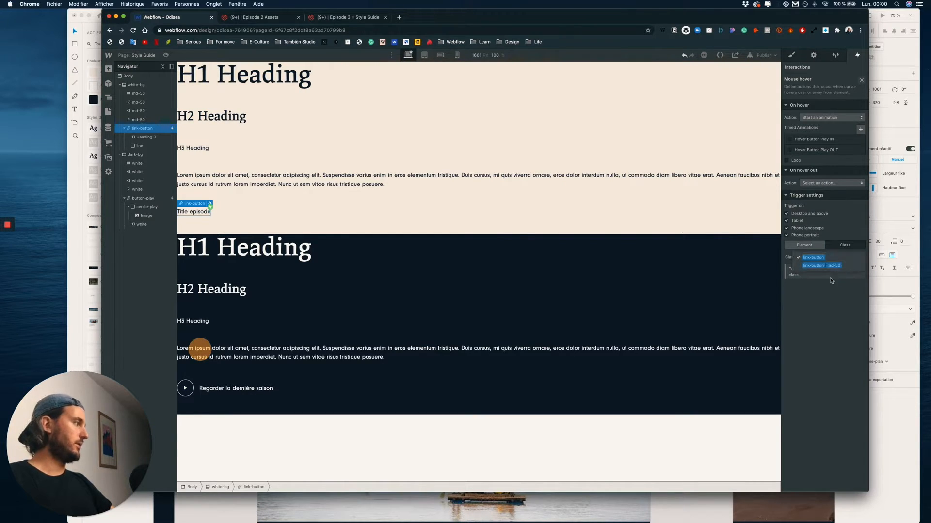
pyautogui.click(834, 257)
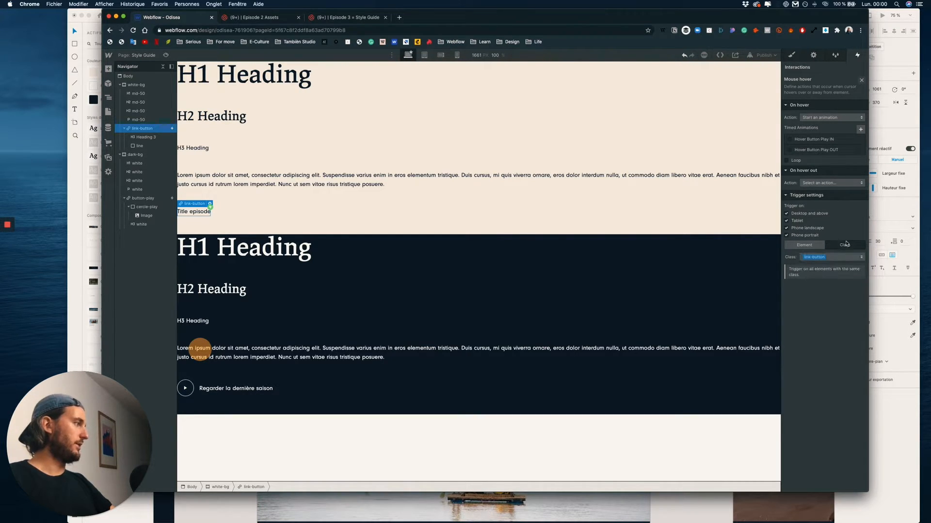
# Step: Make the button-play block's mouse hover trigger apply to all elements with the class button-play
pyautogui.click(862, 81)
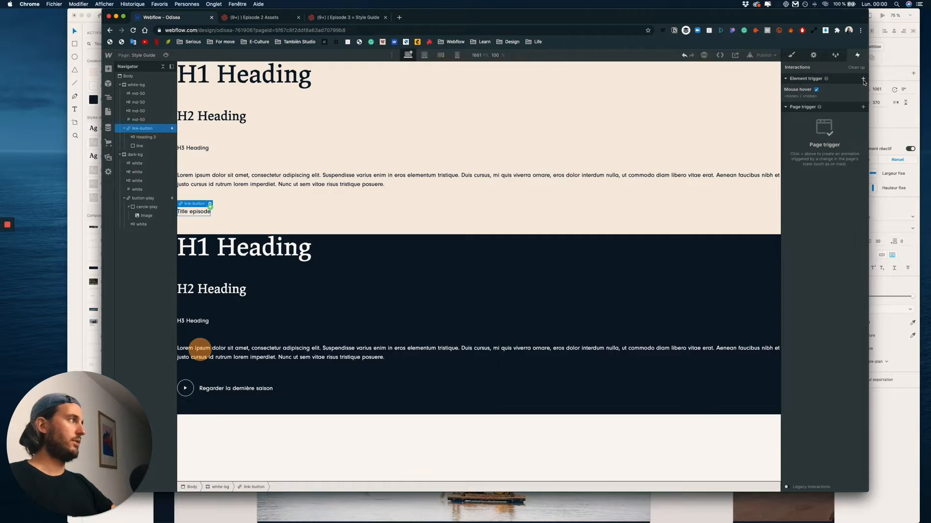
pyautogui.click(198, 388)
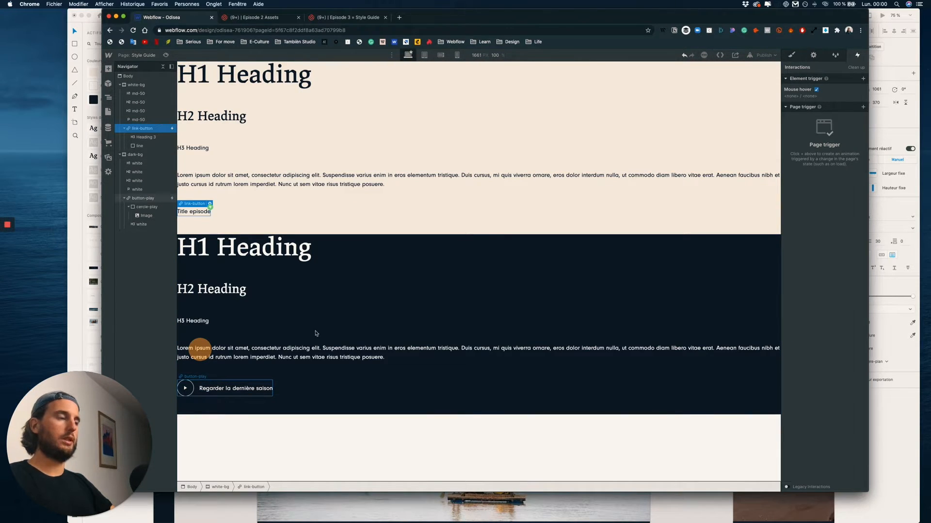
pyautogui.click(827, 94)
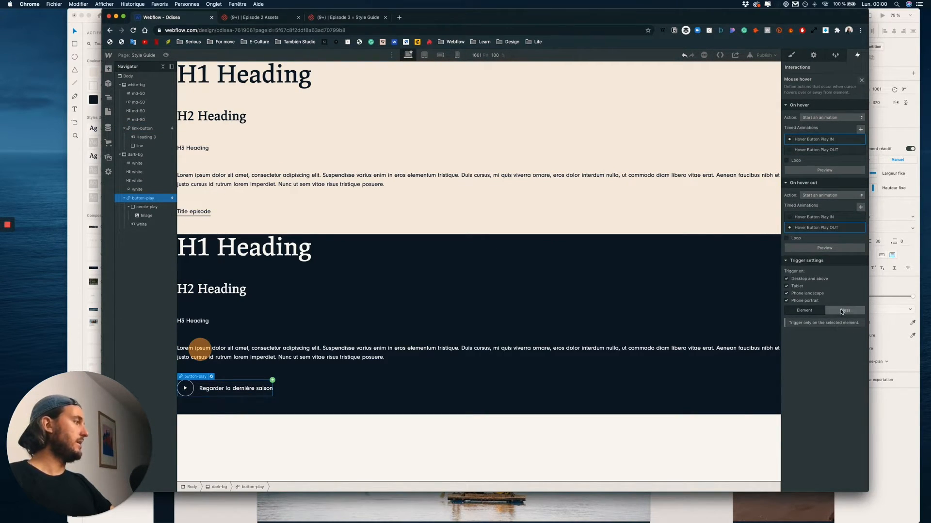
pyautogui.click(845, 310)
pyautogui.click(824, 322)
pyautogui.click(823, 316)
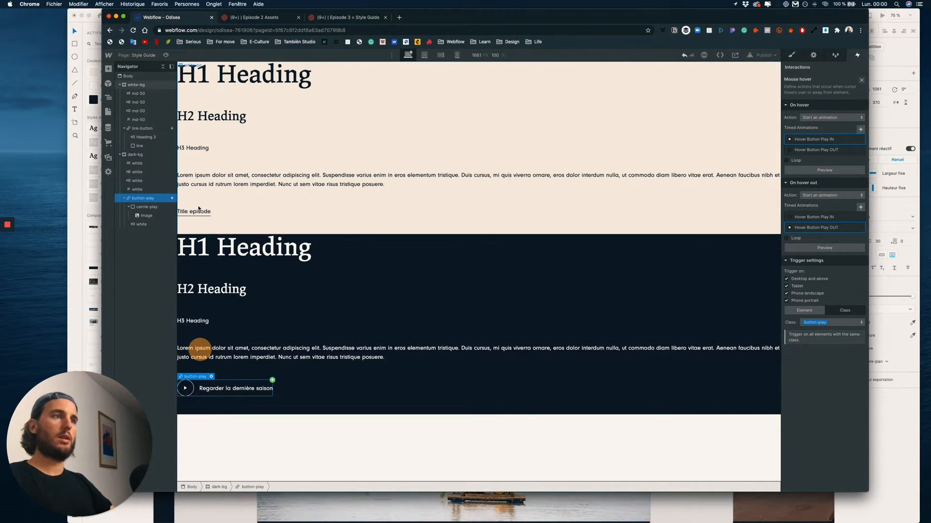
# Step: Create a timed animation named "Hover Button Line IN" for the link-button's on-hover action
pyautogui.click(146, 138)
pyautogui.click(143, 129)
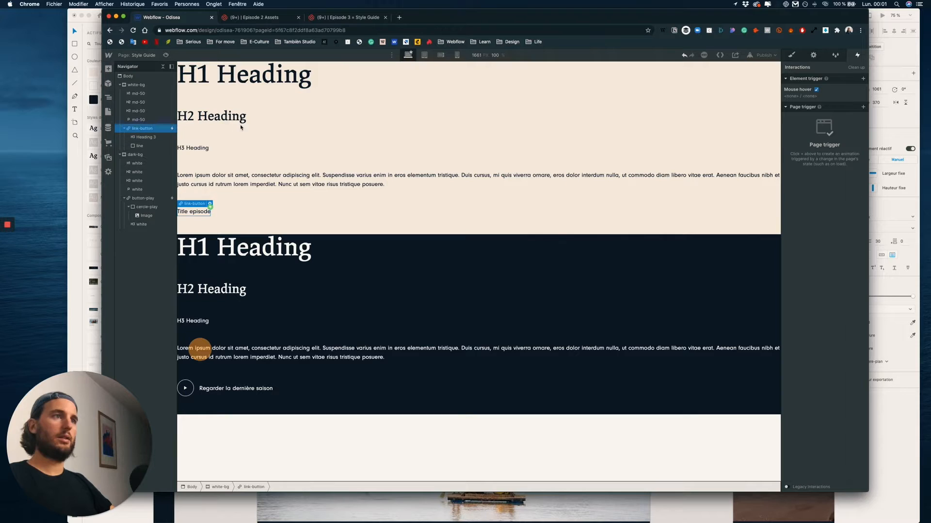
pyautogui.click(807, 91)
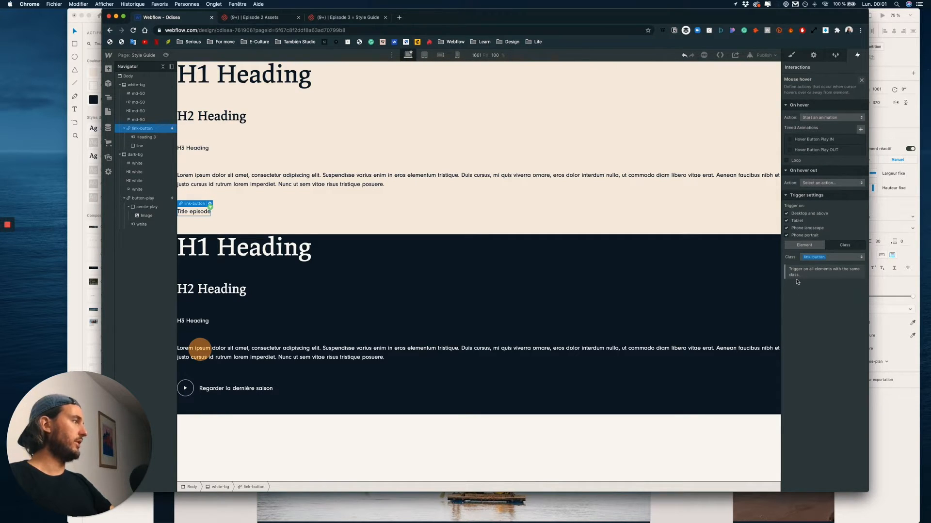
pyautogui.click(861, 130)
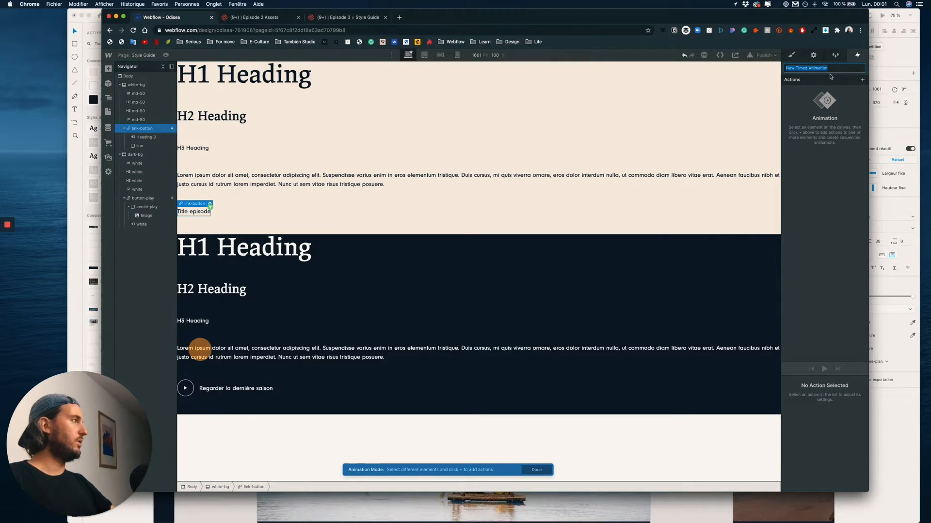
pyautogui.write('Mo')
pyautogui.press('BackSpace')
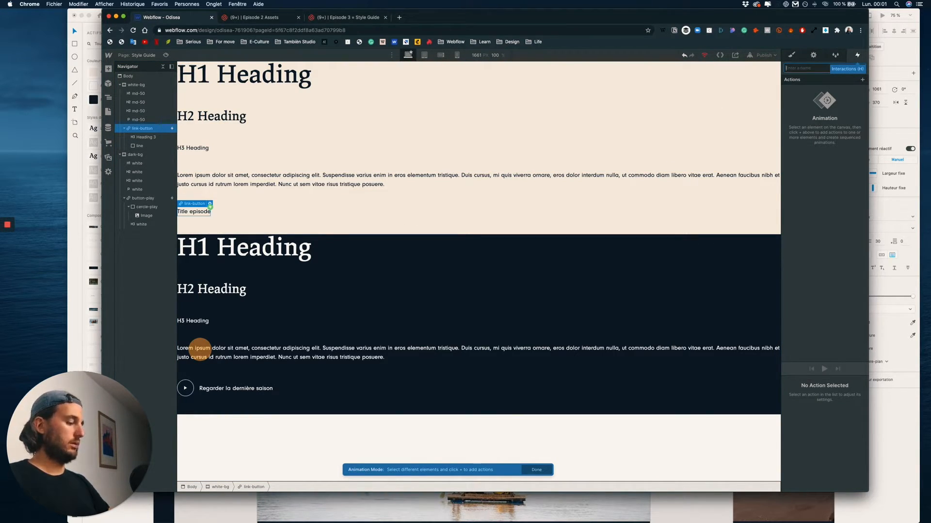
pyautogui.write('Hover Button Line IN')
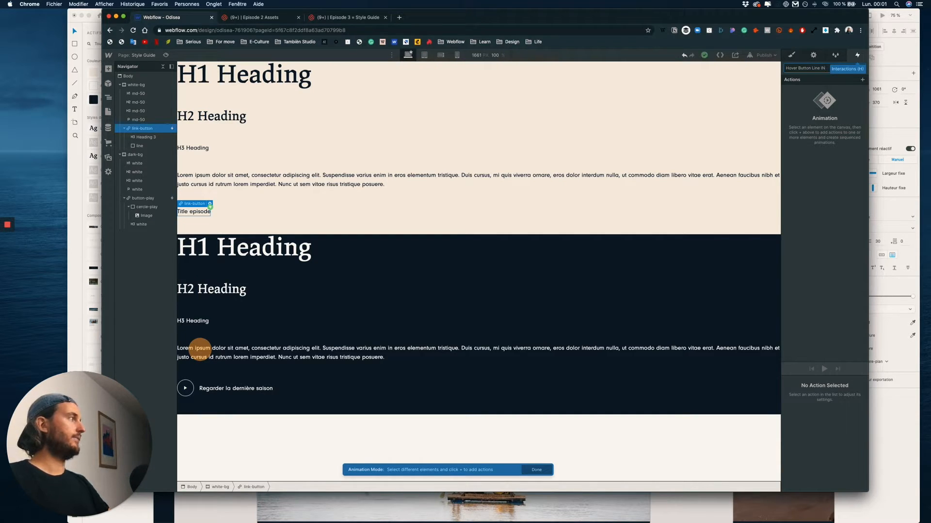
pyautogui.press('Return')
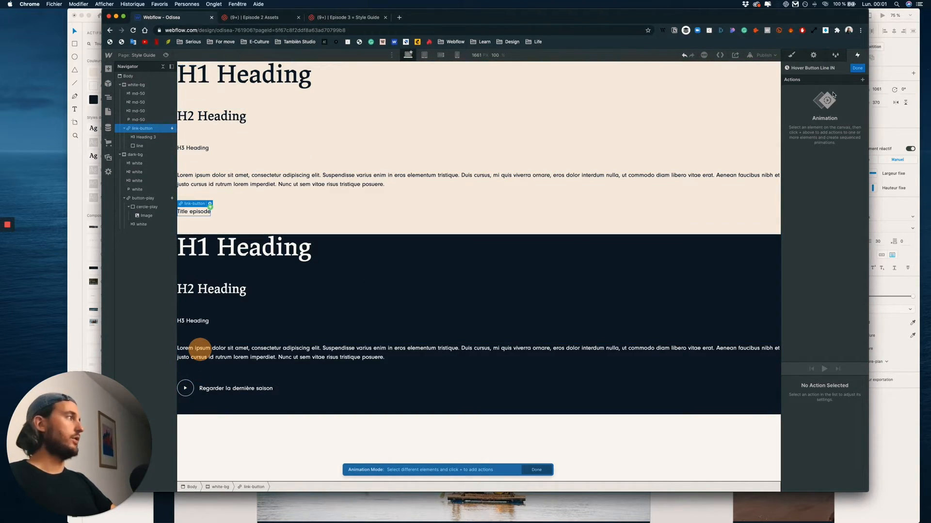
# Step: Add a Scale action for the line div to the animation and make it the initial state
pyautogui.click(155, 146)
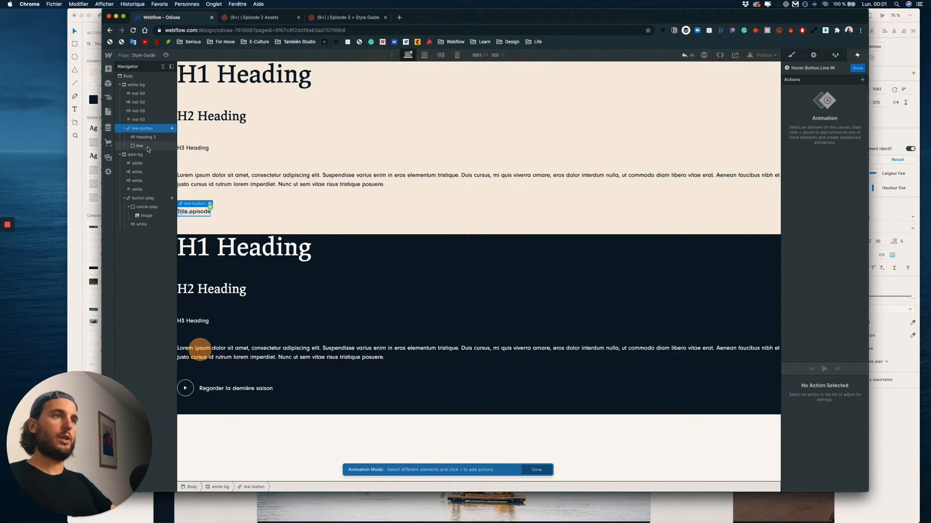
pyautogui.click(862, 79)
pyautogui.click(830, 105)
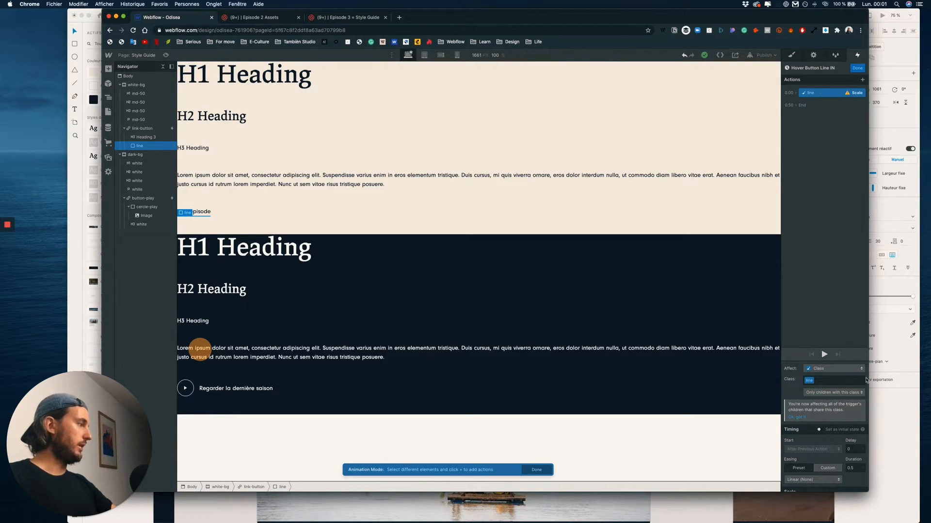
pyautogui.click(819, 429)
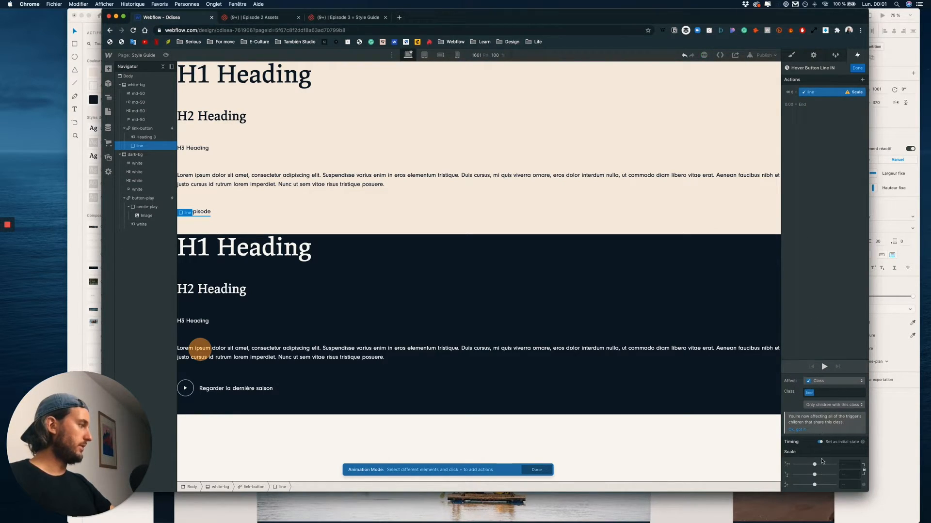
# Step: Unlink the scale axes of the line's initial state and set X to 0, with Y at 1
pyautogui.moveTo(815, 465)
pyautogui.mouseDown()
pyautogui.moveTo(790, 464)
pyautogui.moveTo(819, 465)
pyautogui.moveTo(810, 464)
pyautogui.mouseUp()
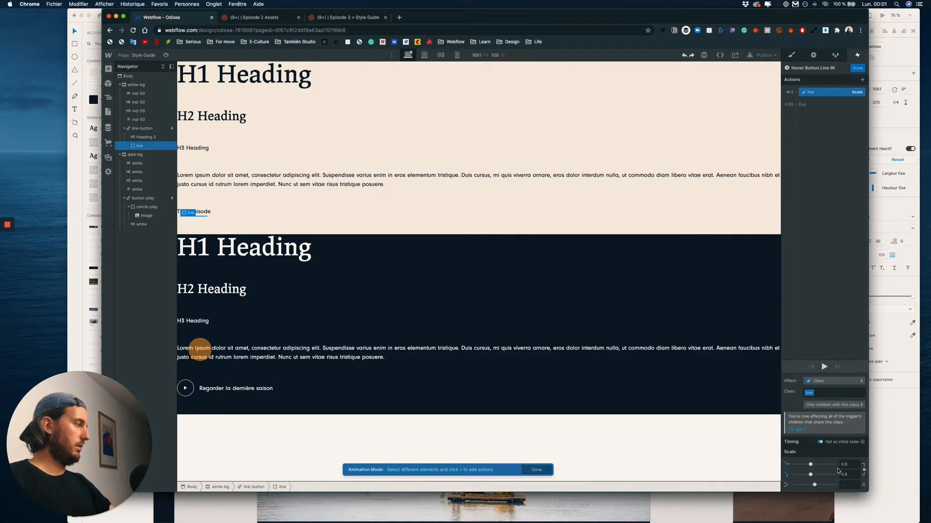
pyautogui.click(855, 464)
pyautogui.write('1')
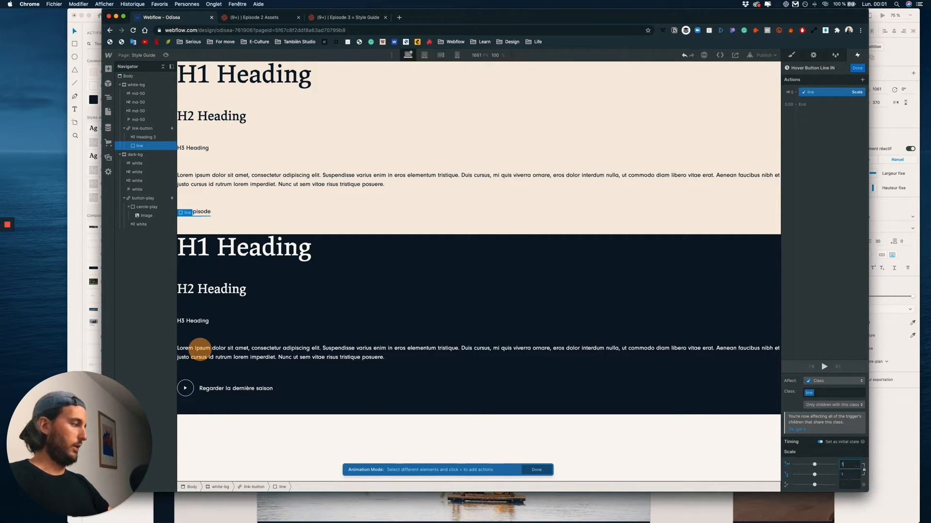
pyautogui.click(864, 471)
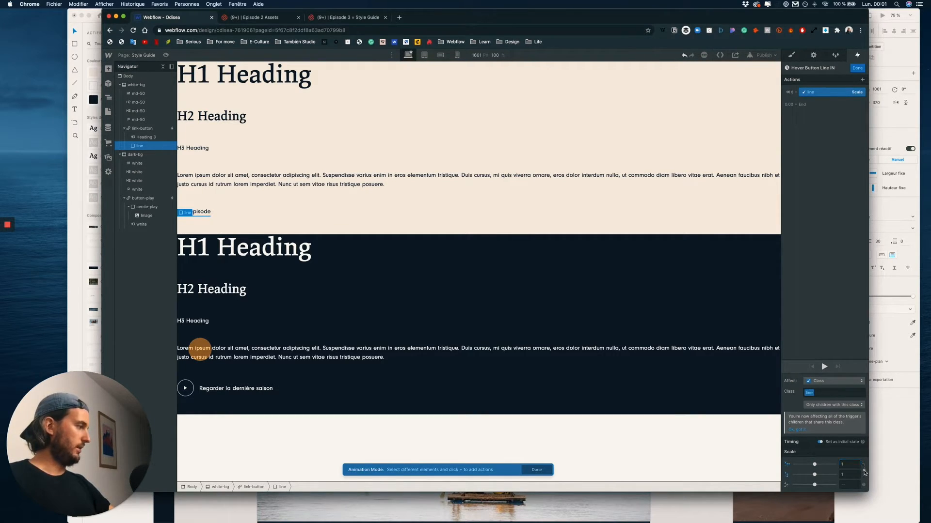
pyautogui.moveTo(815, 465)
pyautogui.mouseDown()
pyautogui.moveTo(772, 463)
pyautogui.moveTo(808, 465)
pyautogui.mouseUp()
pyautogui.click(851, 464)
pyautogui.write('0')
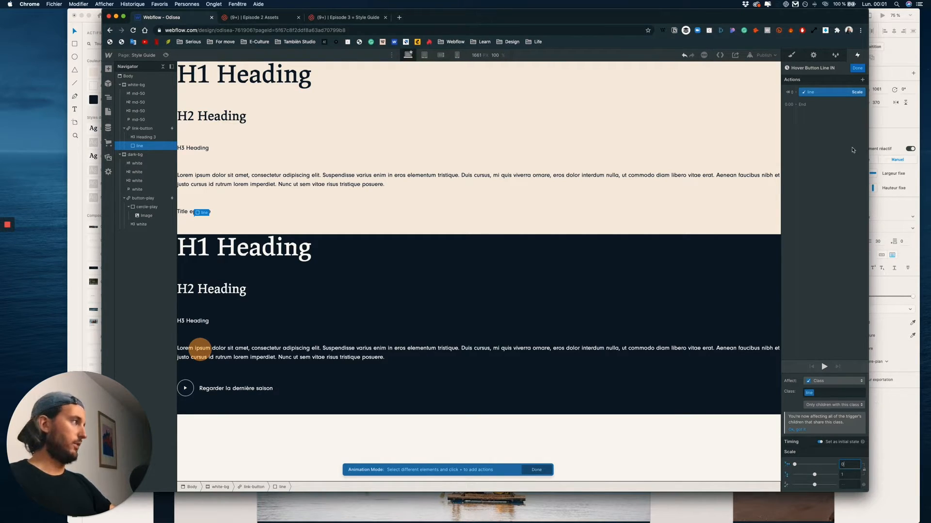
# Step: Duplicate the line's Scale action as a second, non-initial action and set its X scale to 1
pyautogui.click(818, 96)
pyautogui.click(796, 104)
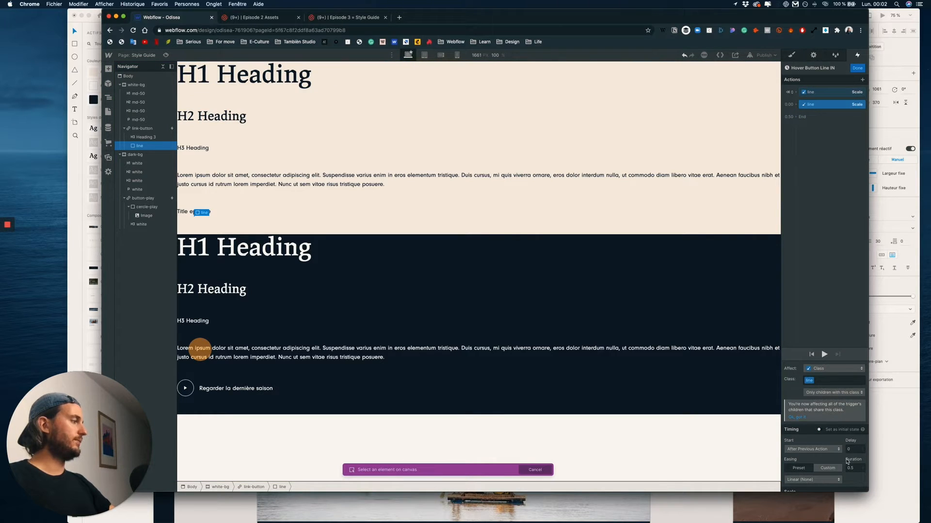
pyautogui.scroll(-2, 829, 464)
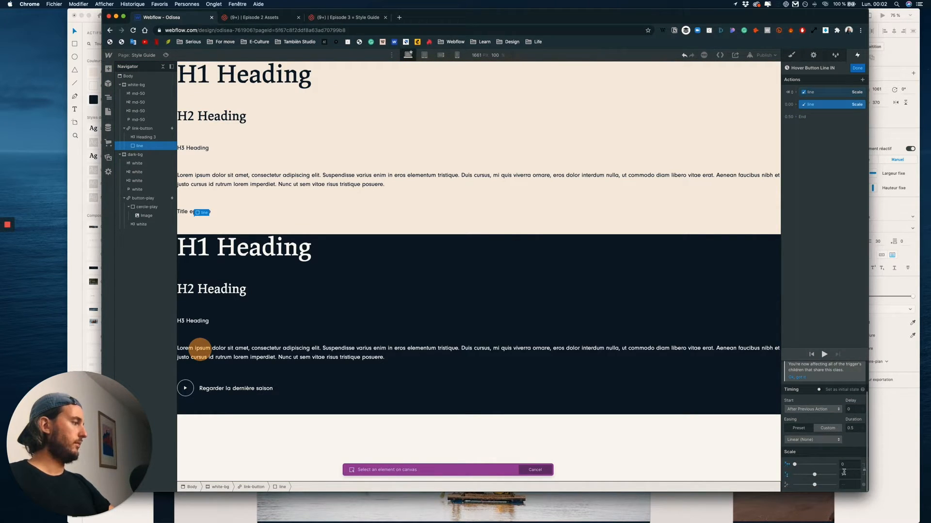
pyautogui.moveTo(795, 464); pyautogui.dragTo(815, 465)
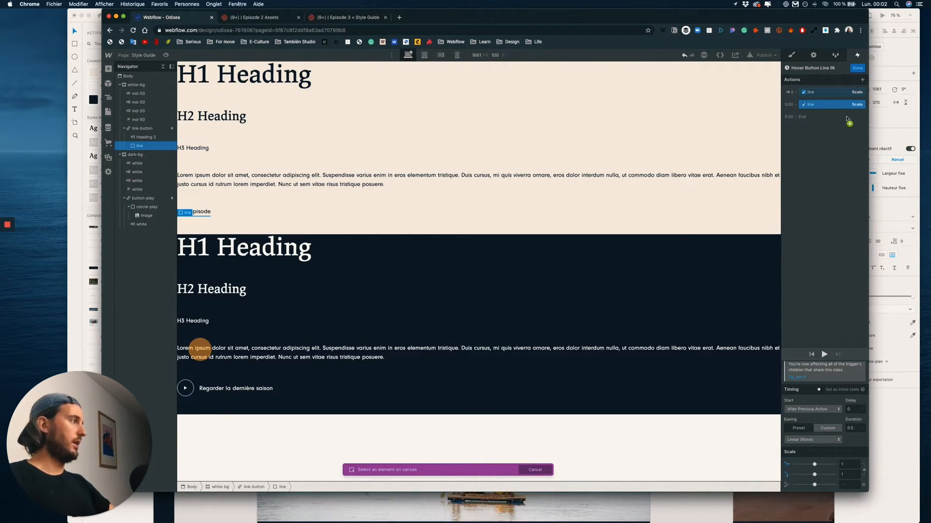
# Step: Give the second Scale action a 0.3-second duration and Ease In Out easing, play the animation and finish editing it
pyautogui.click(857, 428)
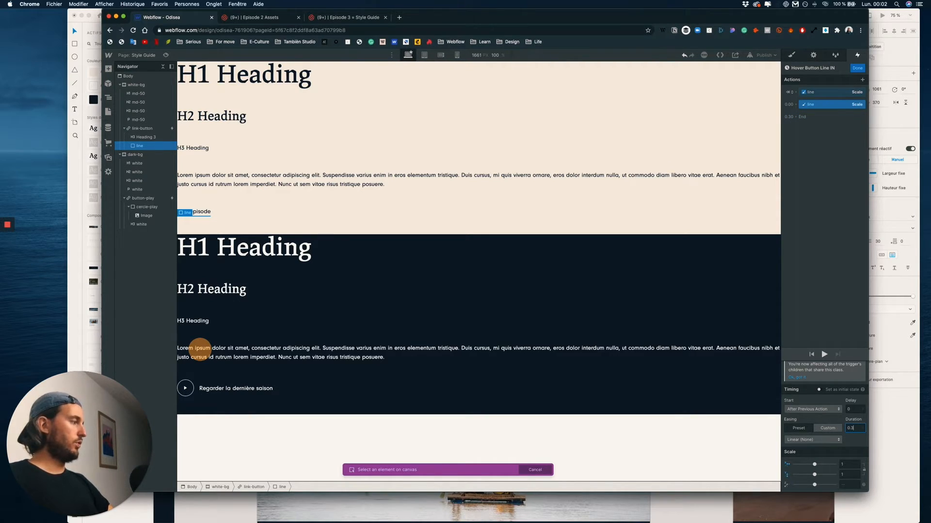
pyautogui.click(812, 440)
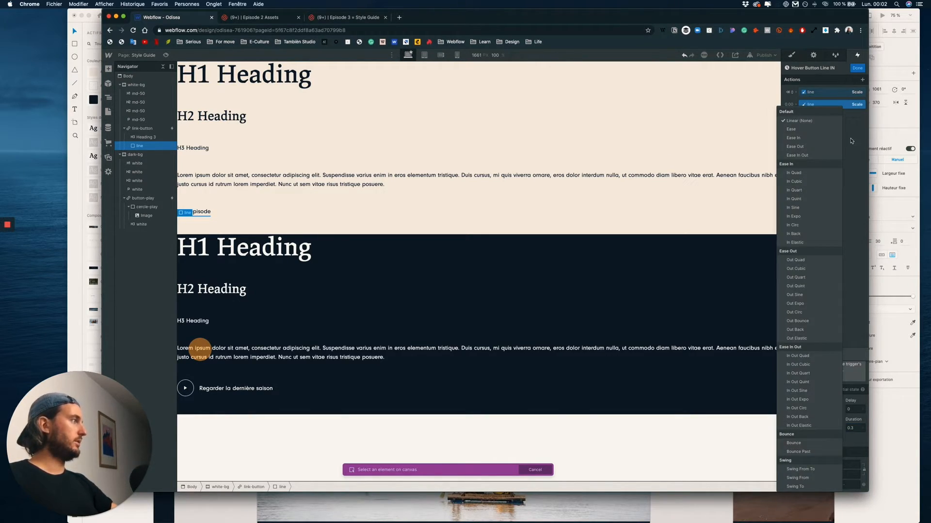
pyautogui.click(808, 155)
pyautogui.click(824, 355)
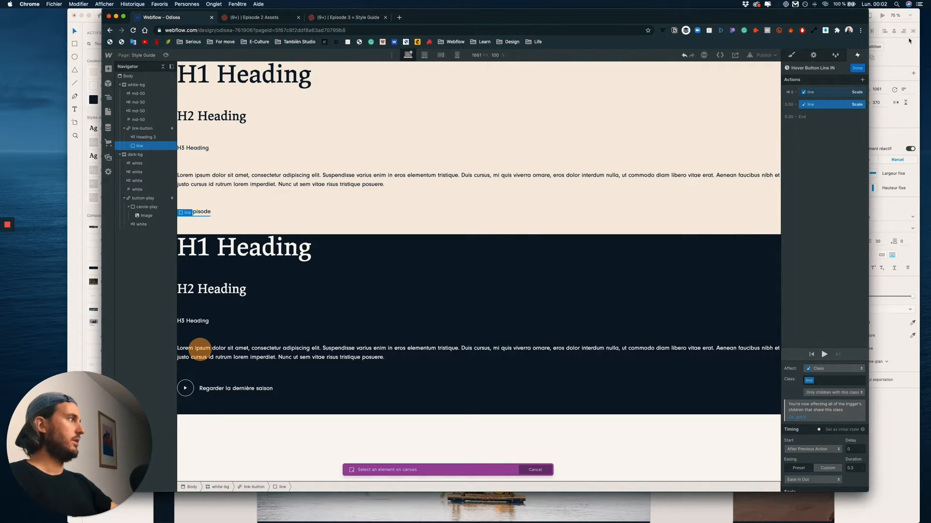
pyautogui.click(857, 67)
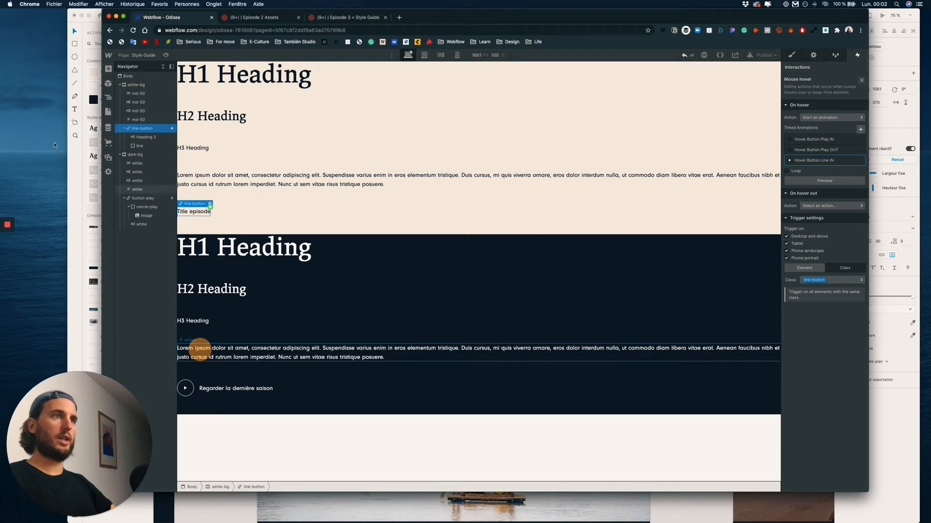
# Step: Set the line div's transform origin to 0% left and 50% top, and preview the page
pyautogui.click(194, 216)
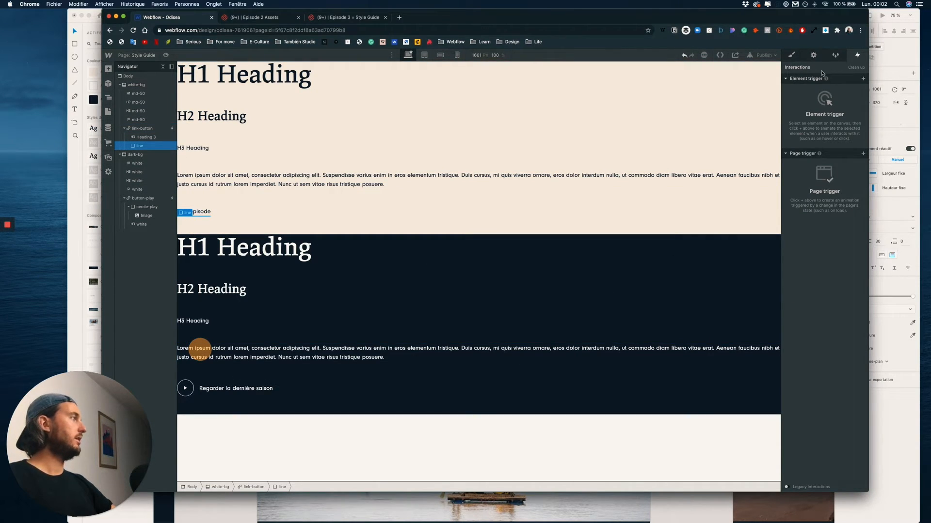
pyautogui.click(792, 55)
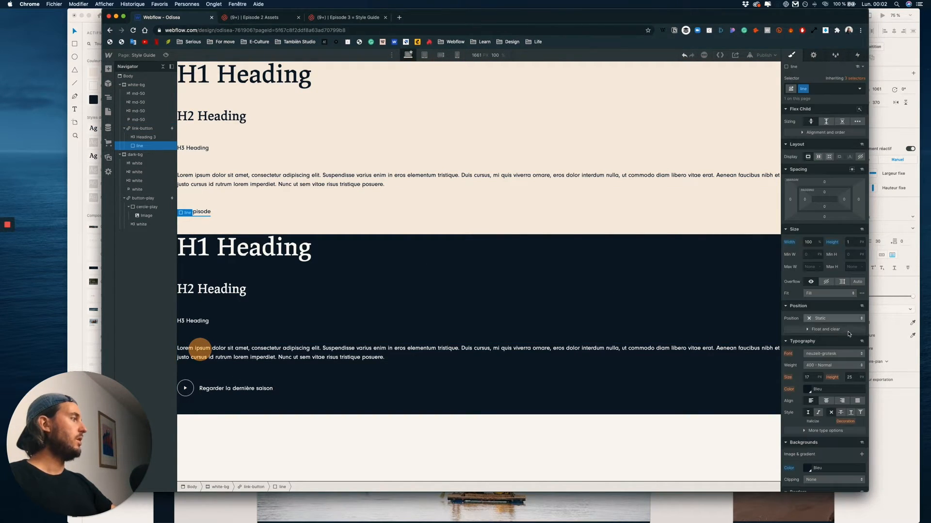
pyautogui.scroll(-4, 849, 339)
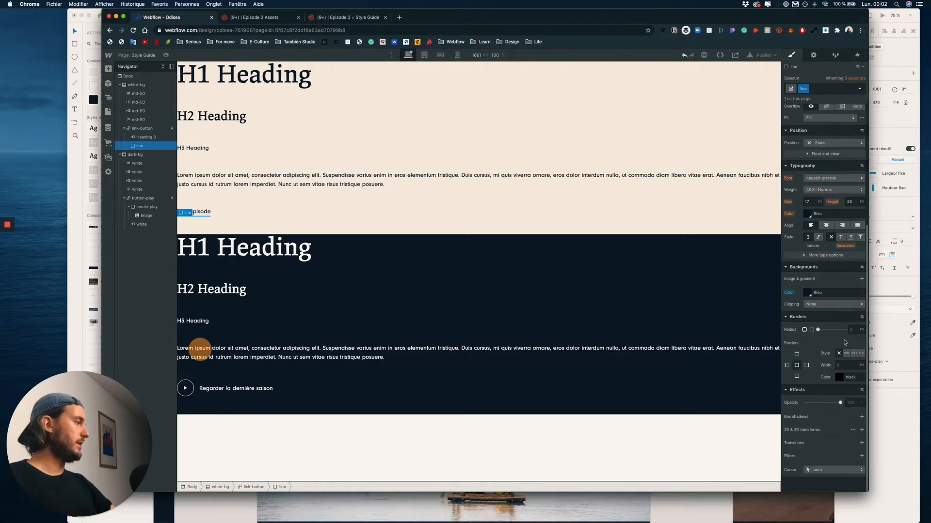
pyautogui.click(852, 431)
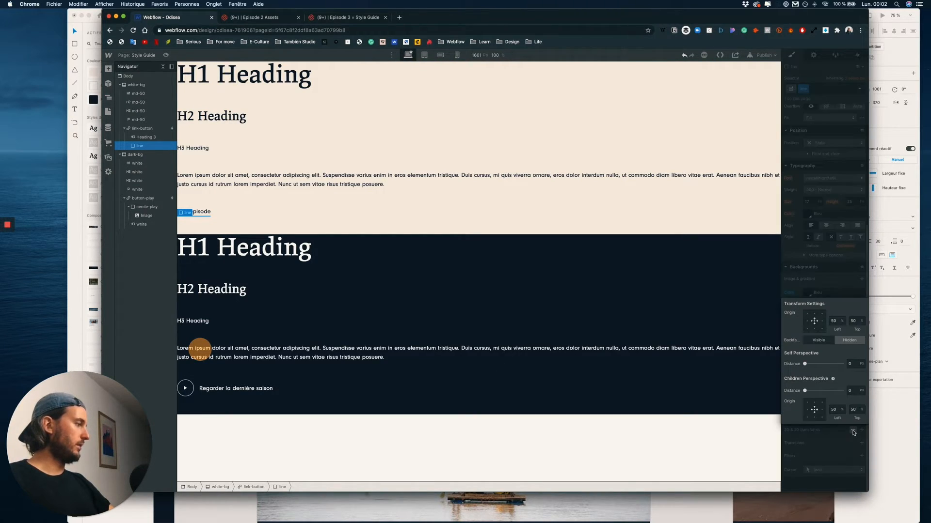
pyautogui.click(807, 321)
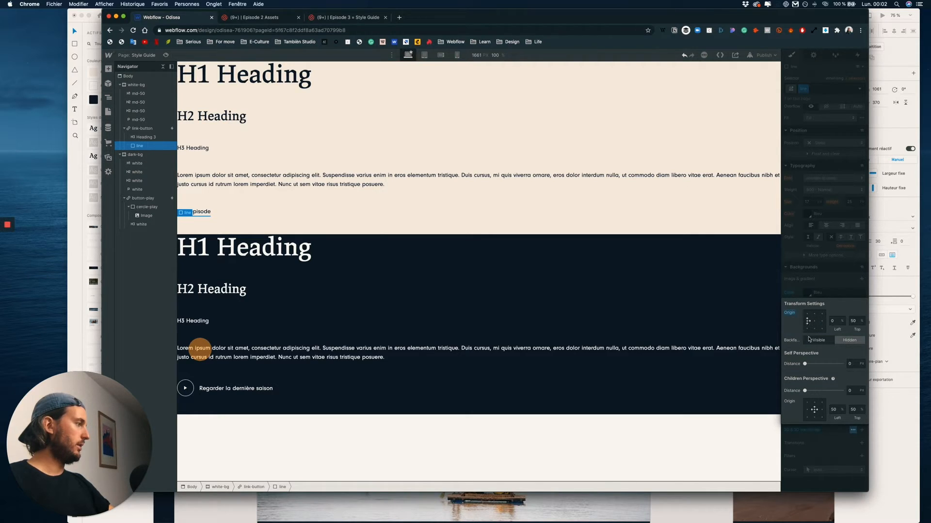
pyautogui.click(833, 253)
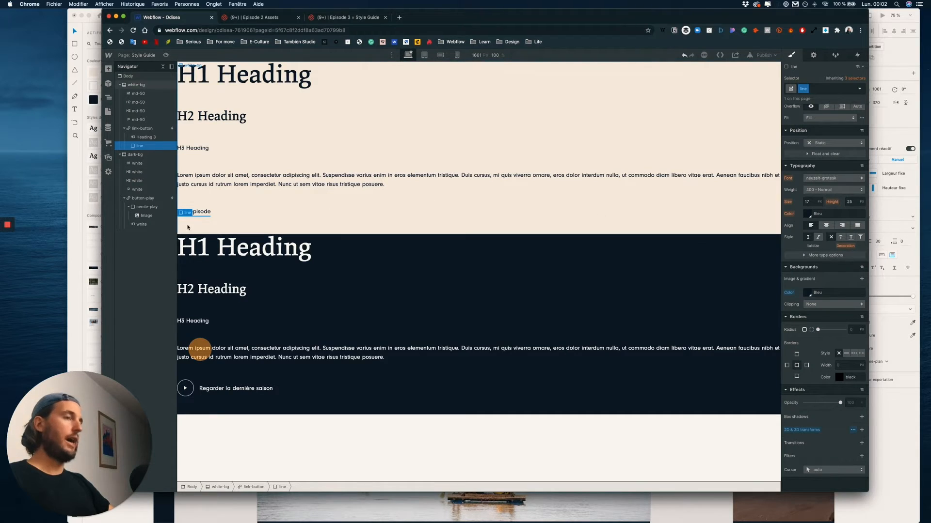
pyautogui.click(165, 54)
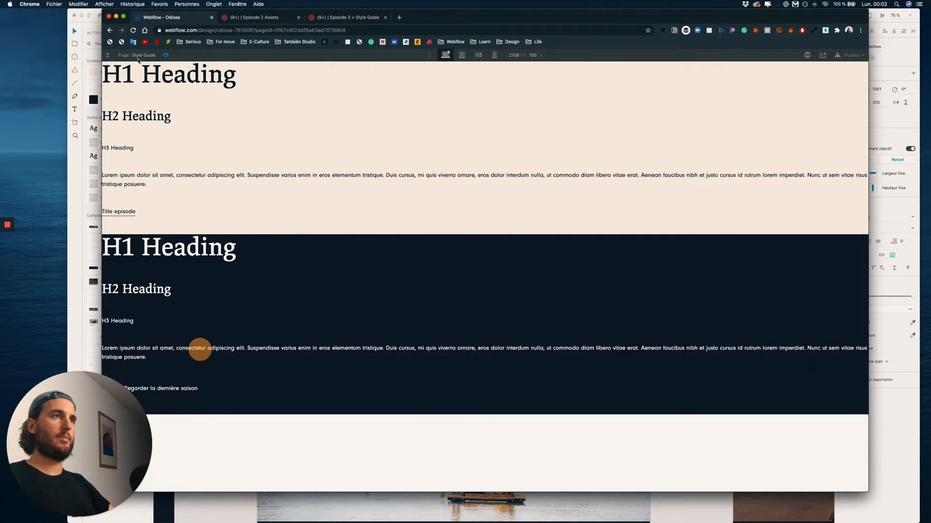
pyautogui.click(165, 54)
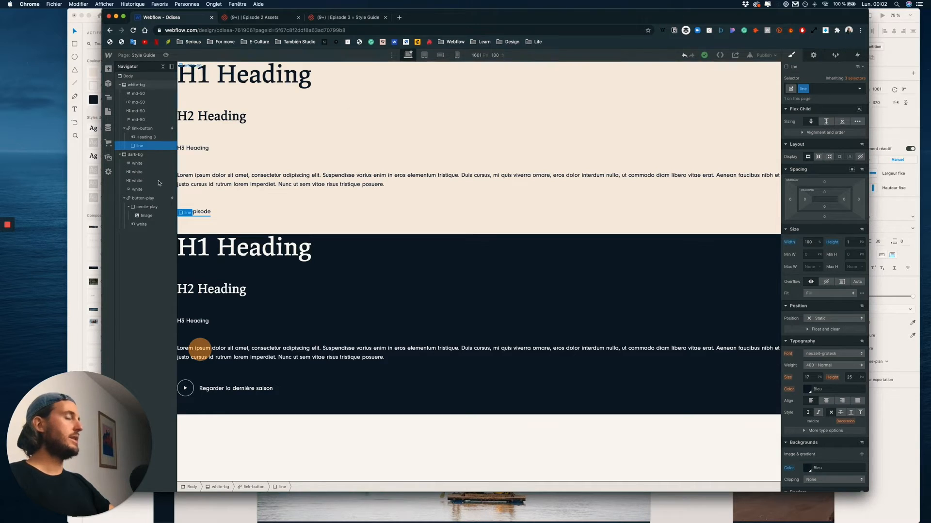
# Step: Open the mouse hover interaction of the link-button in white-bg and set its hover-out action to start an animation
pyautogui.click(143, 128)
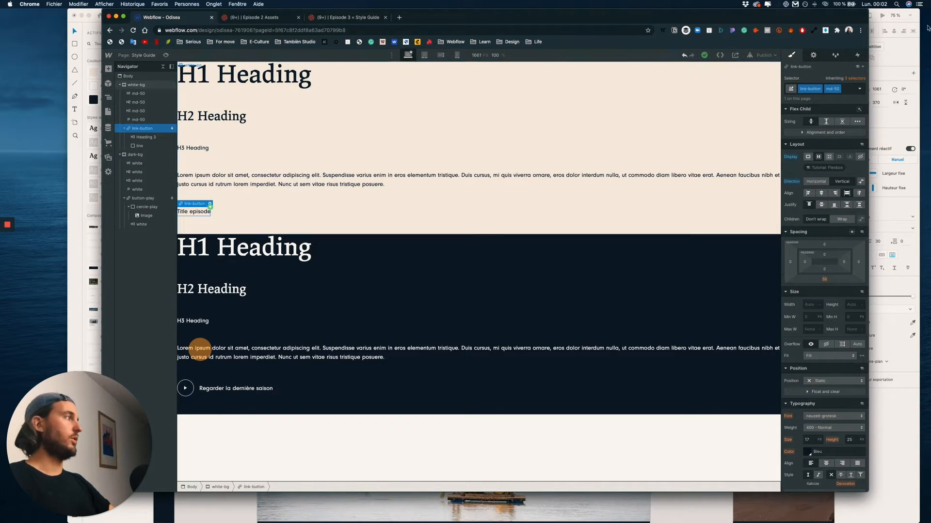
pyautogui.click(856, 57)
pyautogui.click(823, 101)
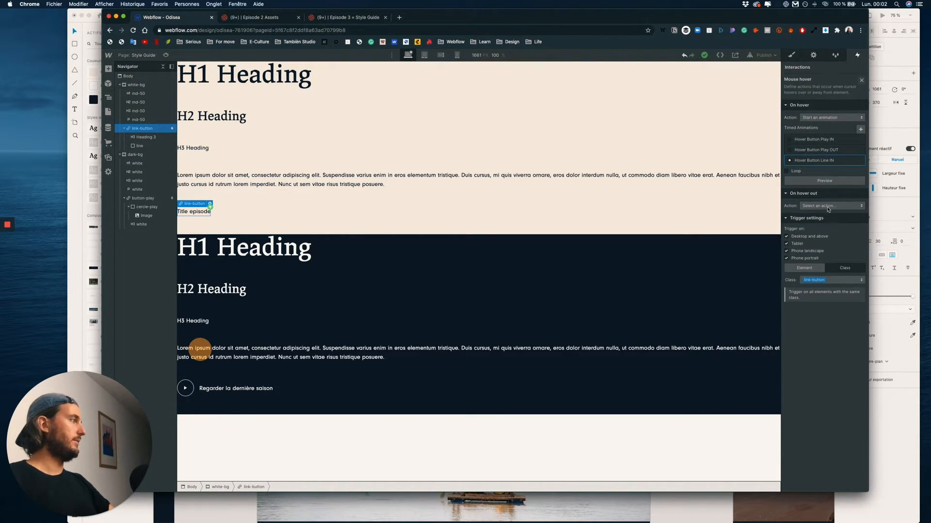
pyautogui.click(822, 206)
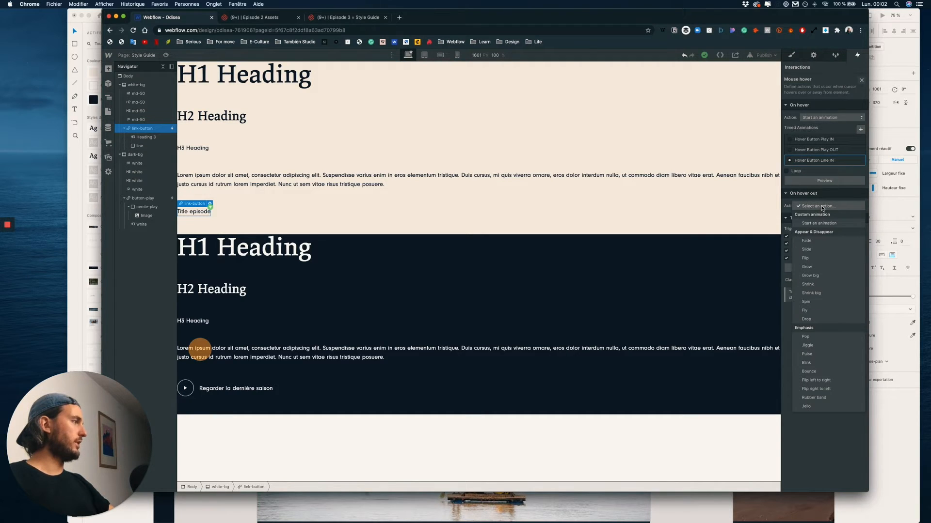
pyautogui.click(824, 224)
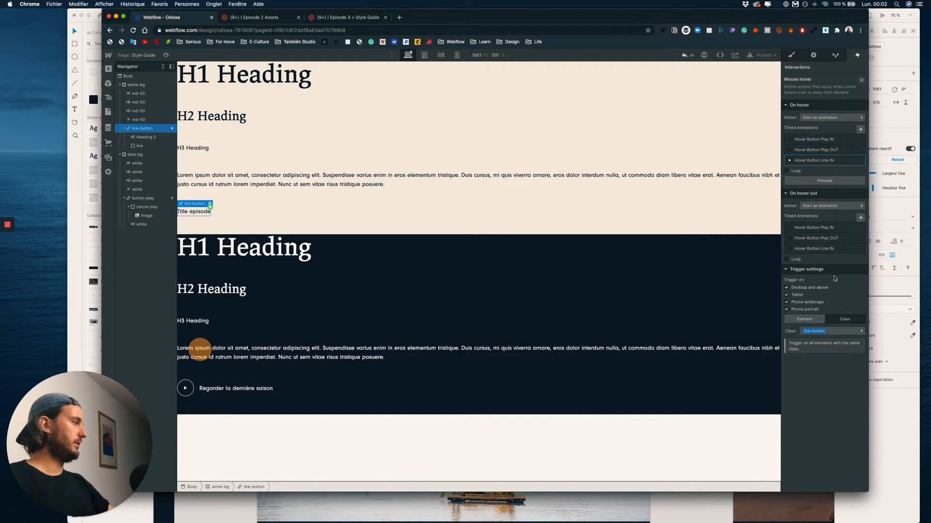
# Step: Duplicate the Hover Button Line IN animation for the hover-out action and rename the copy Hover Button Line OUT
pyautogui.click(860, 249)
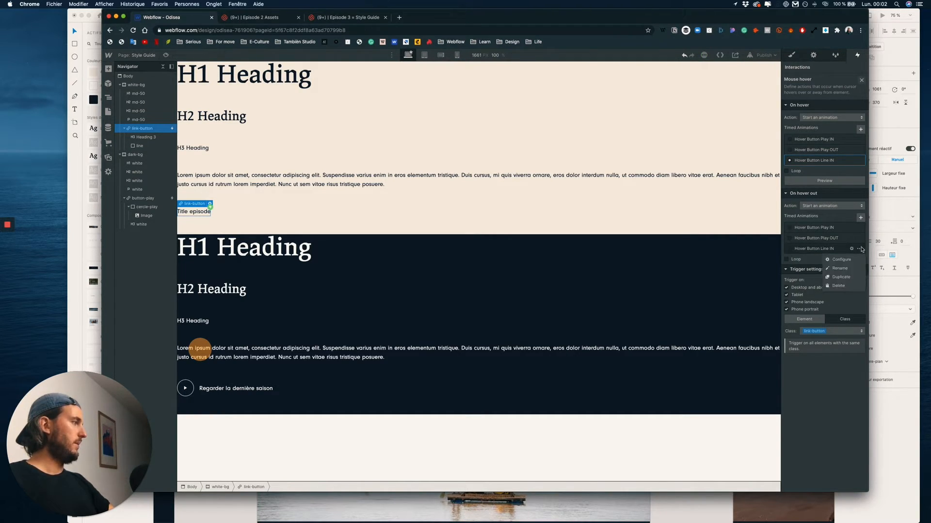
pyautogui.click(841, 277)
pyautogui.click(822, 271)
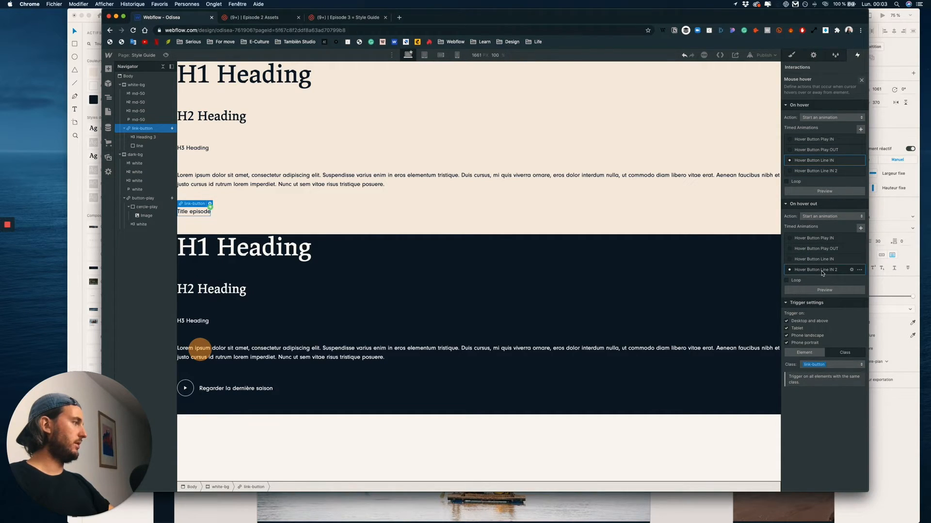
pyautogui.click(822, 274)
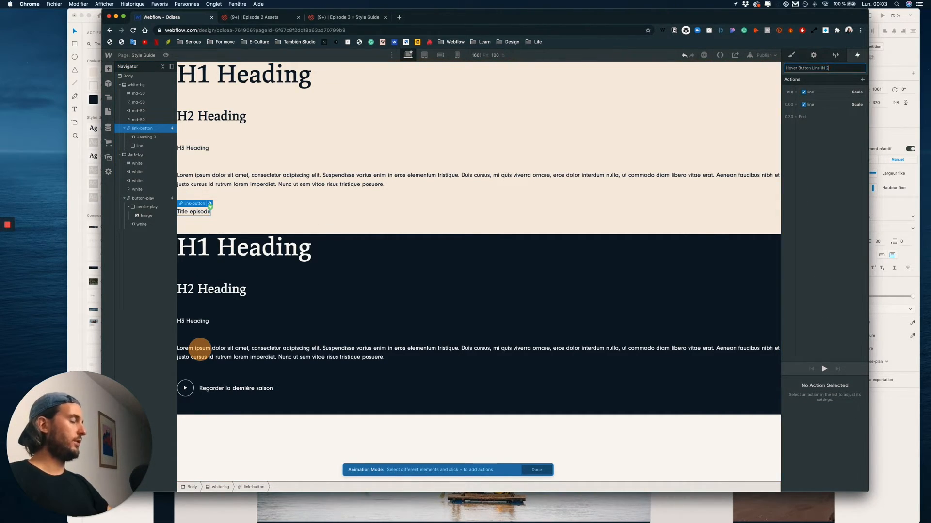
pyautogui.press('BackSpace')
pyautogui.press('BackSpace')
pyautogui.press('BackSpace')
pyautogui.write('O')
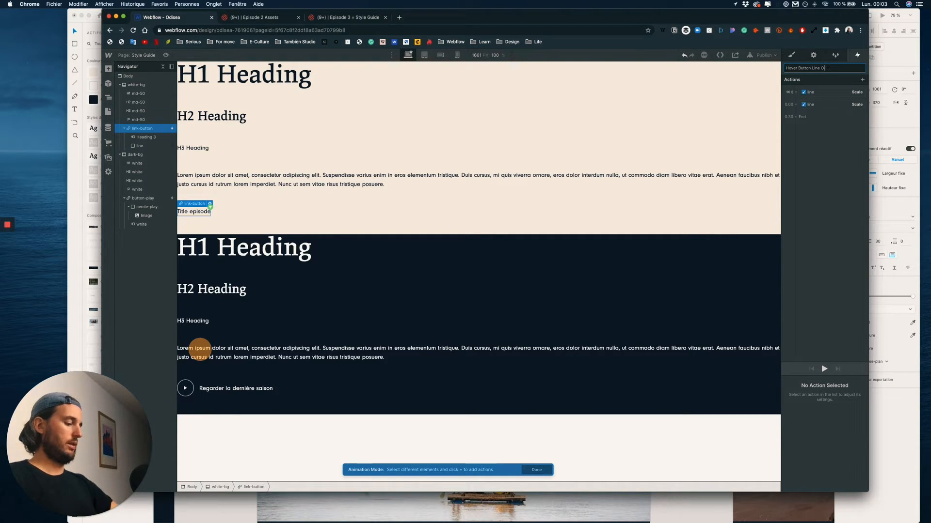
pyautogui.write('UT')
pyautogui.press('Return')
# Step: Delete the second Scale action from Hover Button Line OUT and turn off the initial state on the remaining one
pyautogui.click(824, 105)
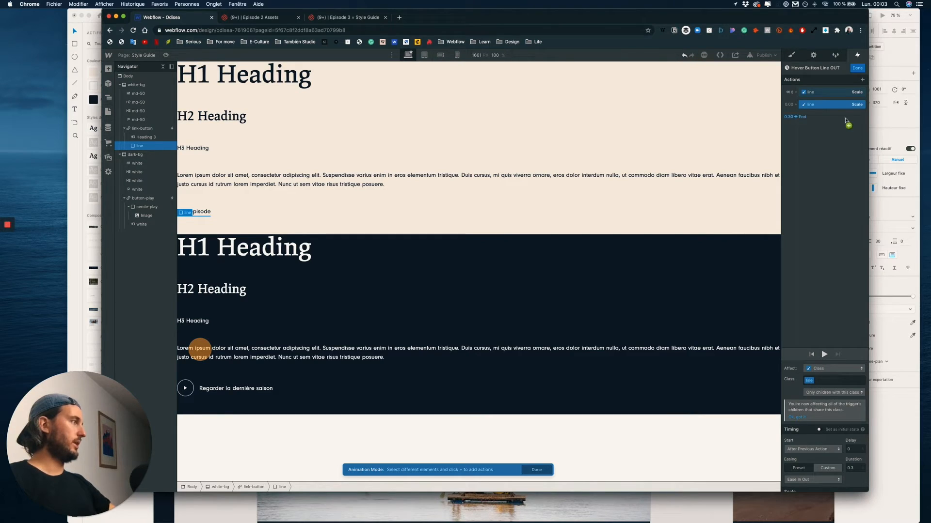
pyautogui.scroll(-2, 824, 436)
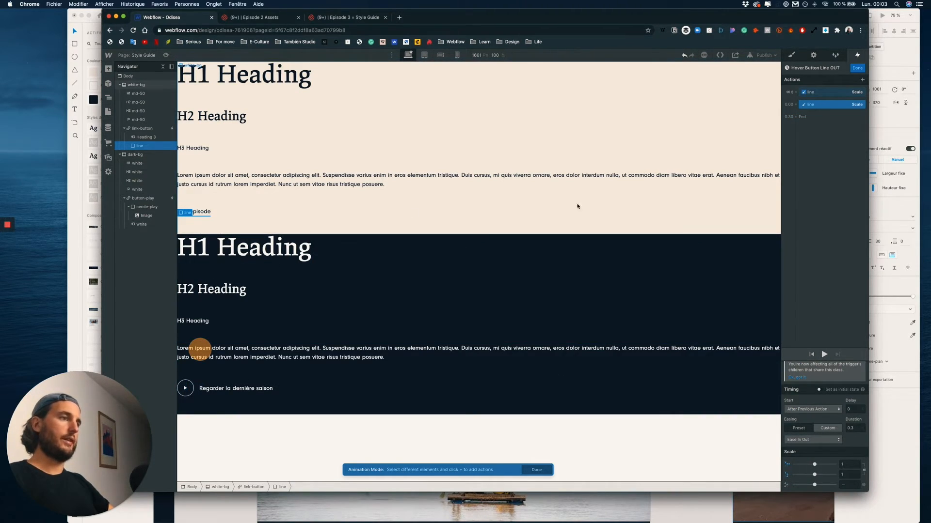
pyautogui.press('Delete')
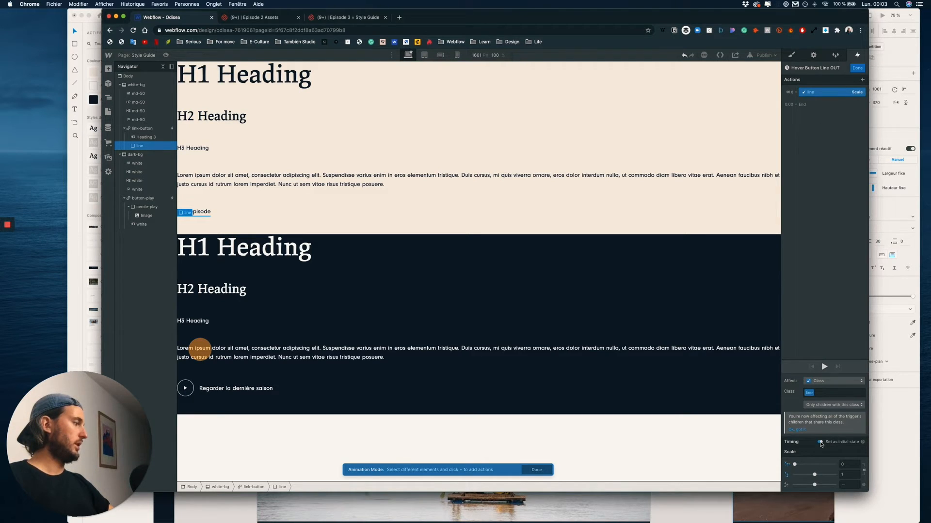
pyautogui.click(820, 442)
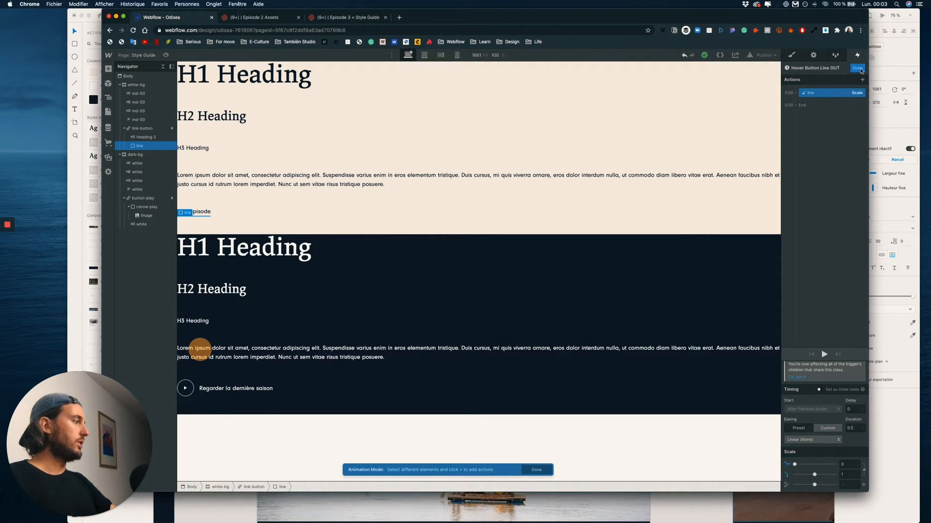
# Step: Set the remaining Scale action's duration to 0.3 seconds with Ease In Out easing and finish editing the animation
pyautogui.click(855, 428)
pyautogui.write('0.3')
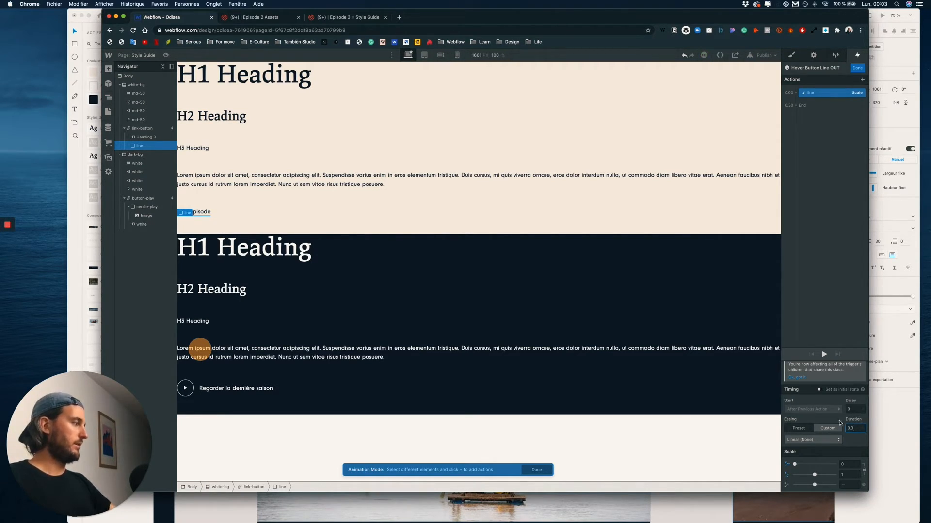
pyautogui.click(813, 439)
pyautogui.click(797, 155)
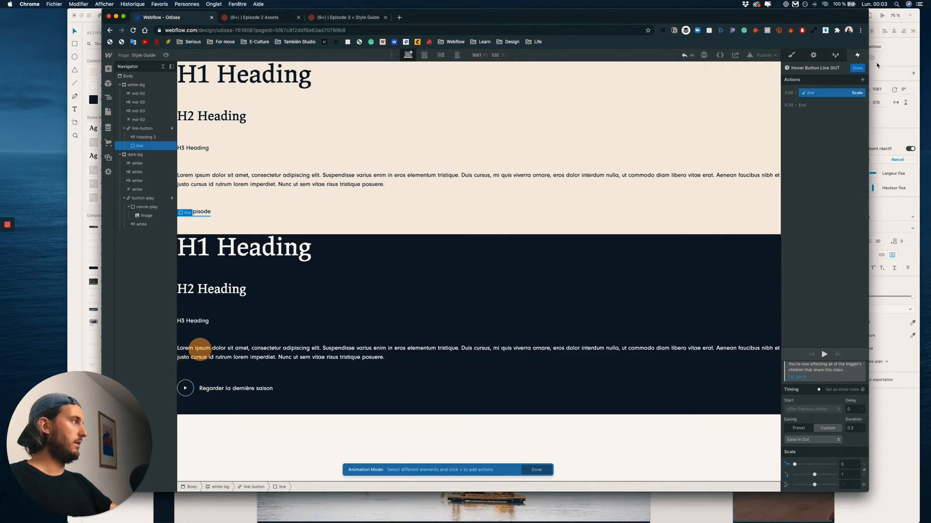
pyautogui.click(857, 69)
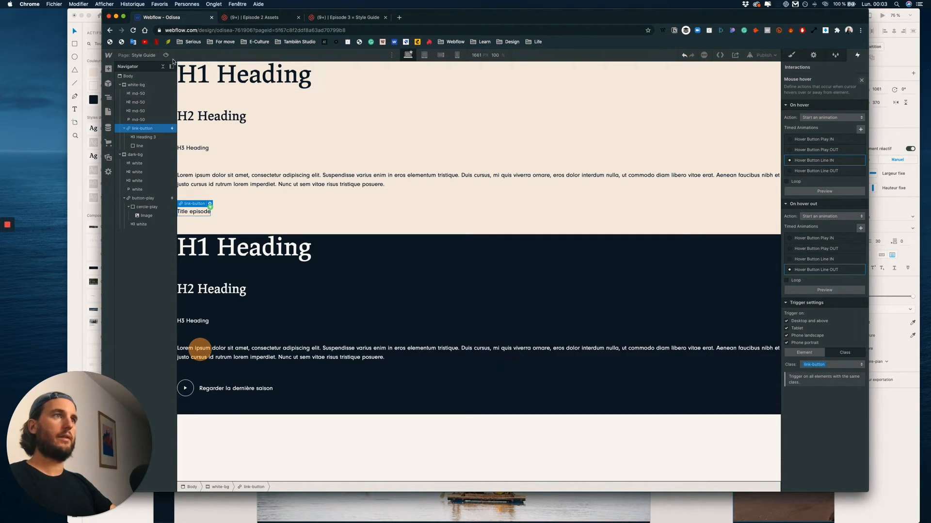
# Step: Preview the page to check the link and play button hover animations, and return to the designer
pyautogui.press('super+shift+p')
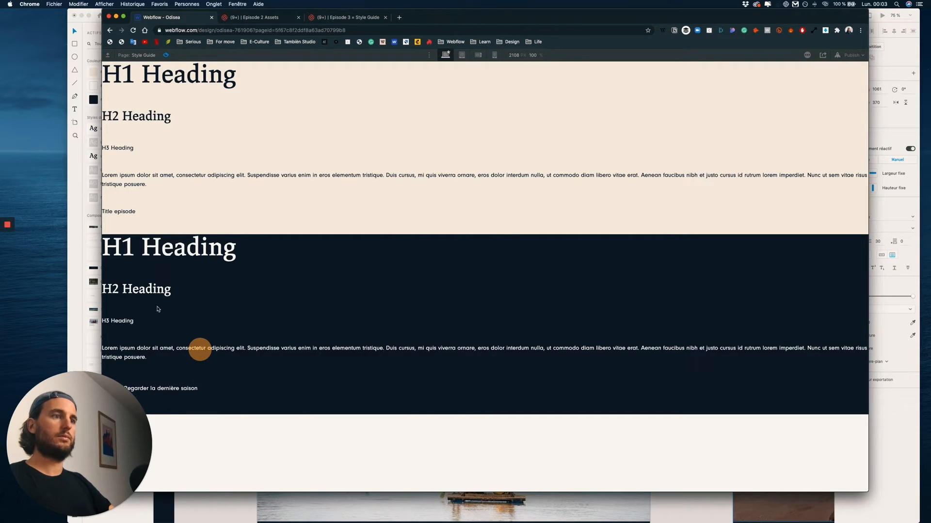
pyautogui.click(128, 391)
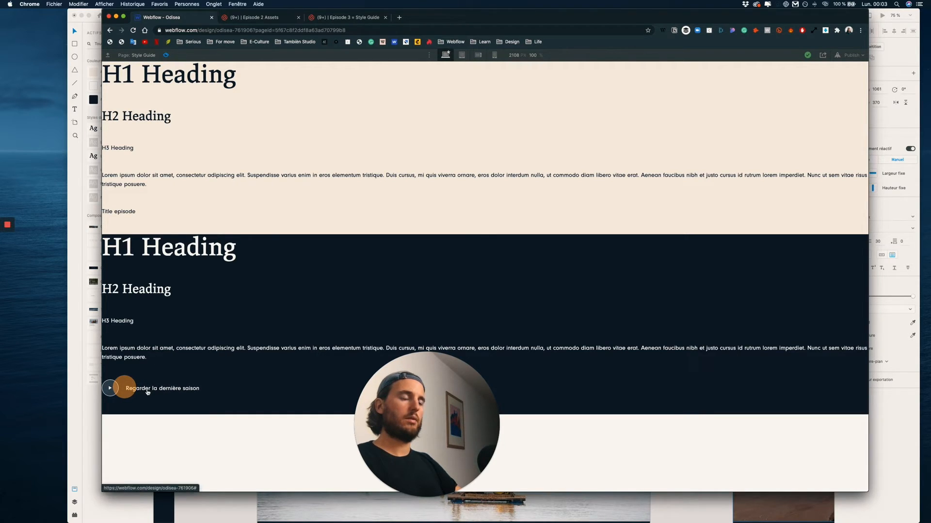
pyautogui.press('super+shift+p')
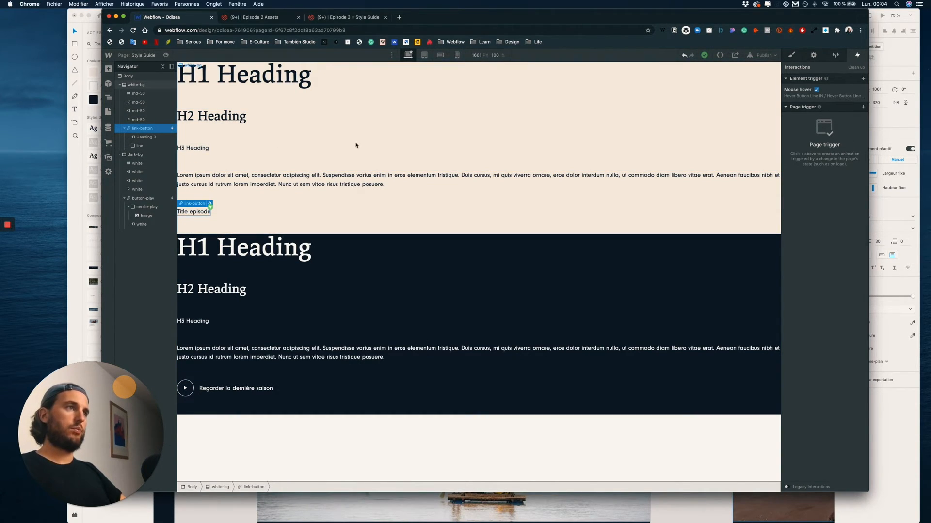
# Step: Paste a copy of the link-button into dark-bg and apply the existing white class to its heading
pyautogui.click(262, 409)
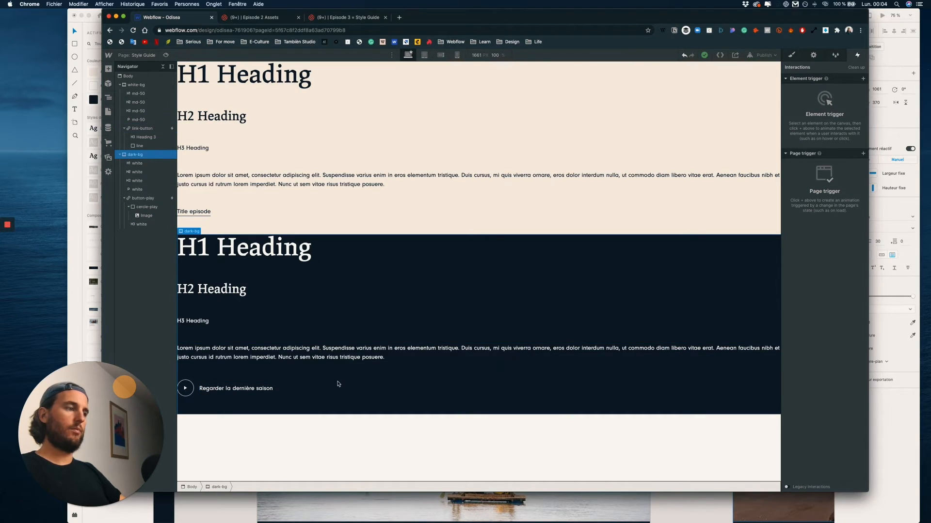
pyautogui.press('super+v')
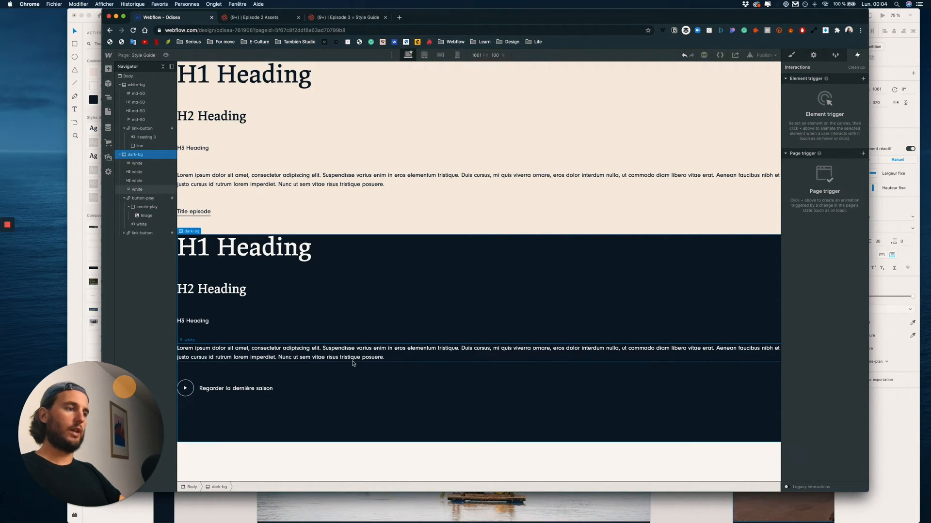
pyautogui.click(142, 233)
pyautogui.click(194, 419)
pyautogui.press('s')
pyautogui.click(834, 89)
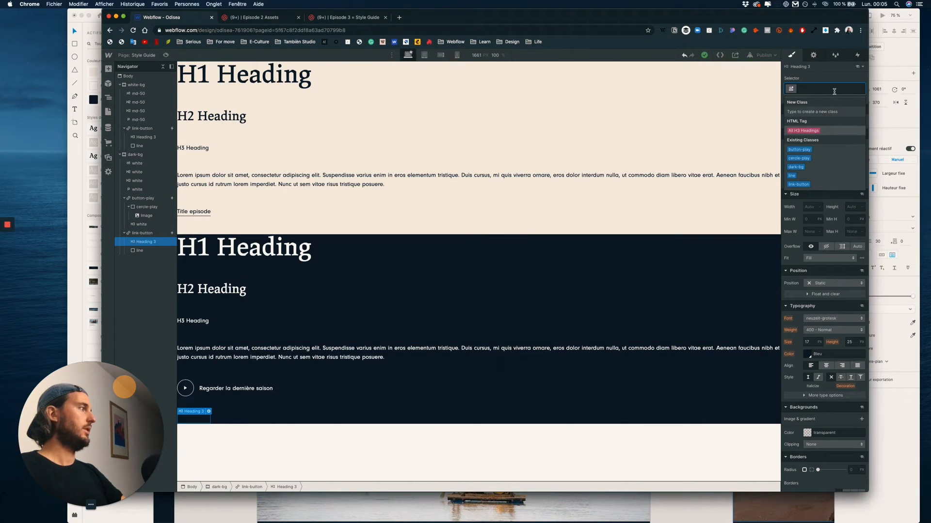
pyautogui.write('w')
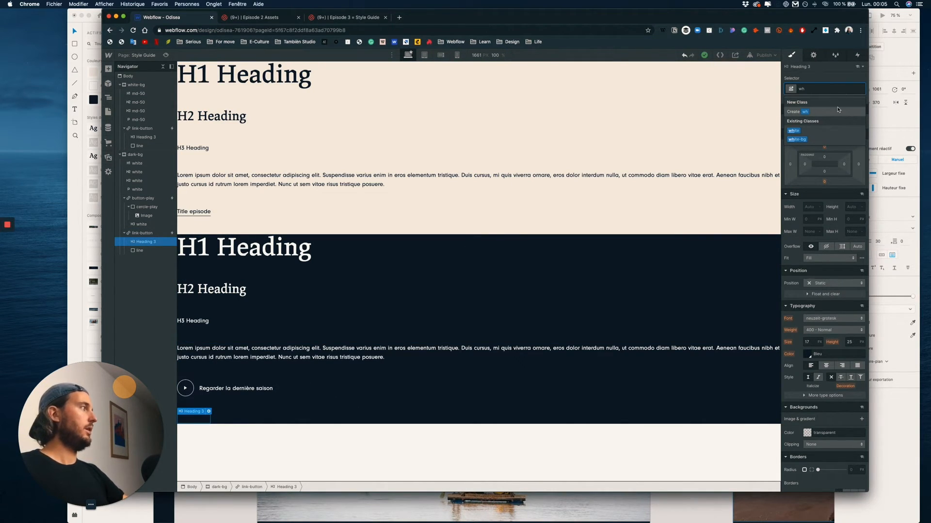
pyautogui.write('h')
pyautogui.click(799, 131)
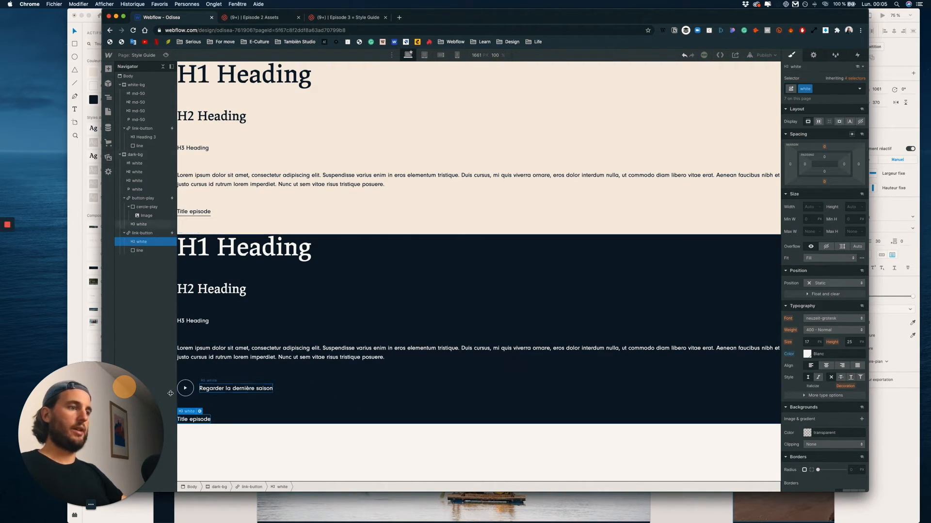
# Step: Set the background color of the line div in the dark-bg link-button to the Blanc swatch
pyautogui.click(140, 250)
pyautogui.press('s')
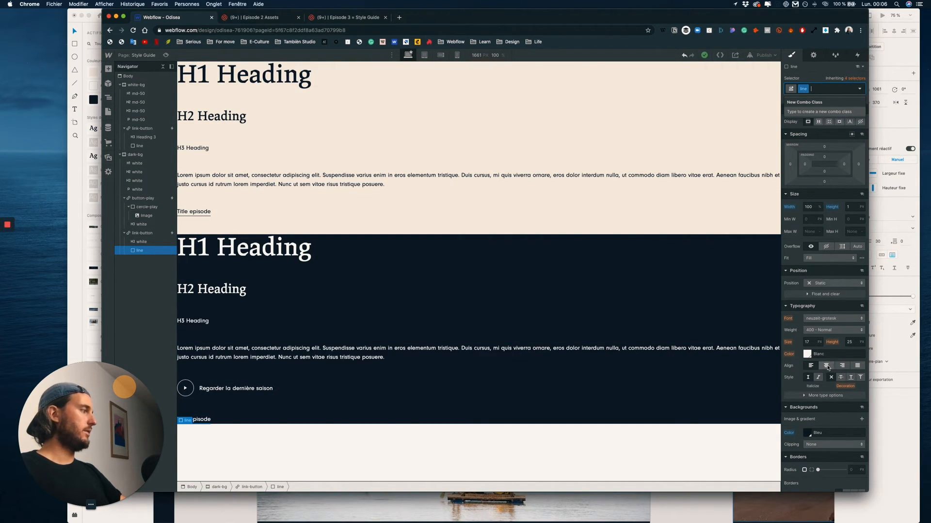
pyautogui.click(812, 434)
pyautogui.click(807, 405)
pyautogui.click(248, 346)
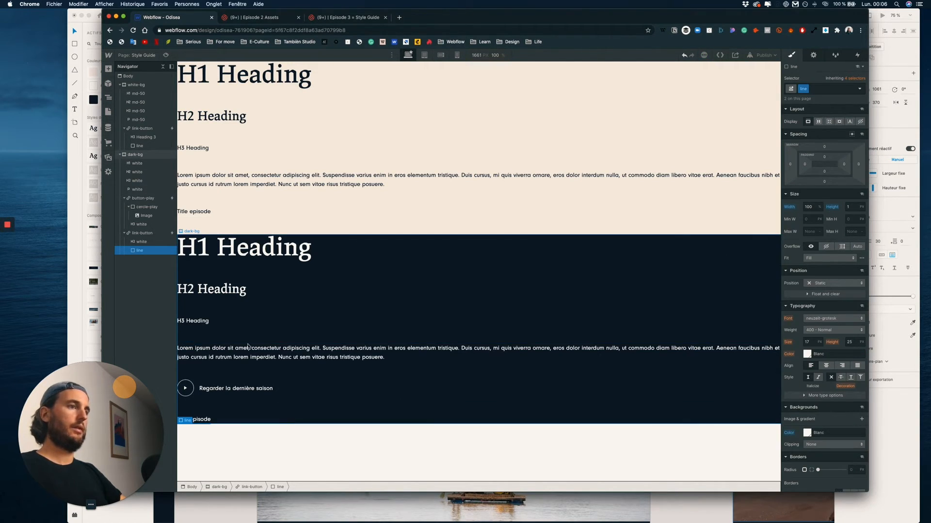
# Step: Give the link-button in dark-bg the combo classes white and md-50
pyautogui.click(143, 234)
pyautogui.click(846, 90)
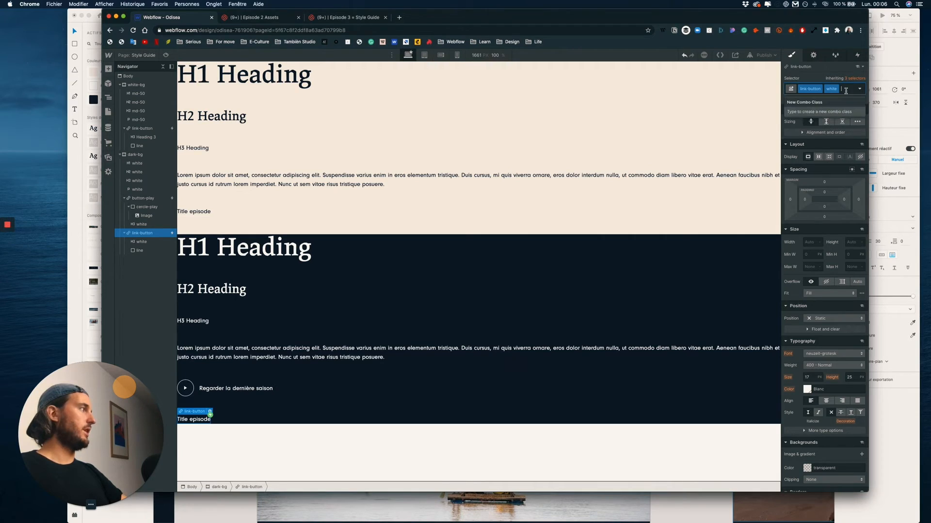
pyautogui.write('m')
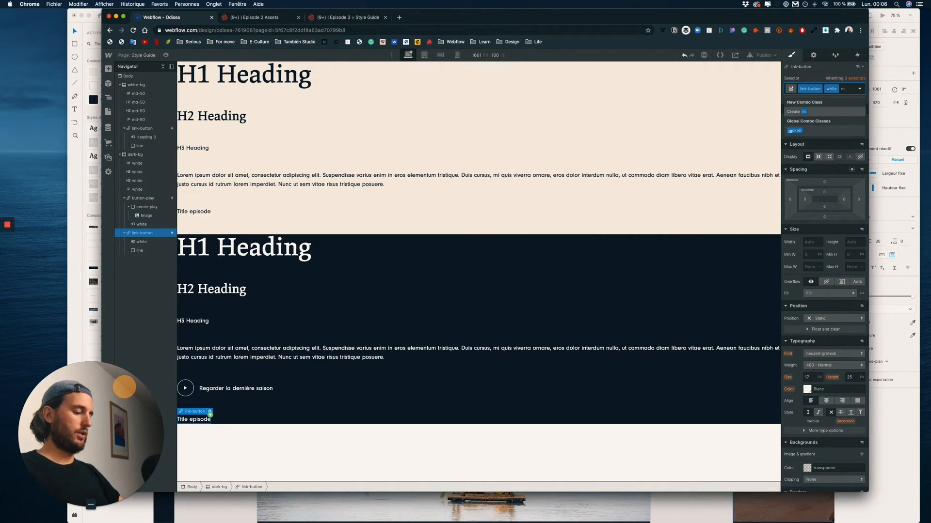
pyautogui.write('d-50')
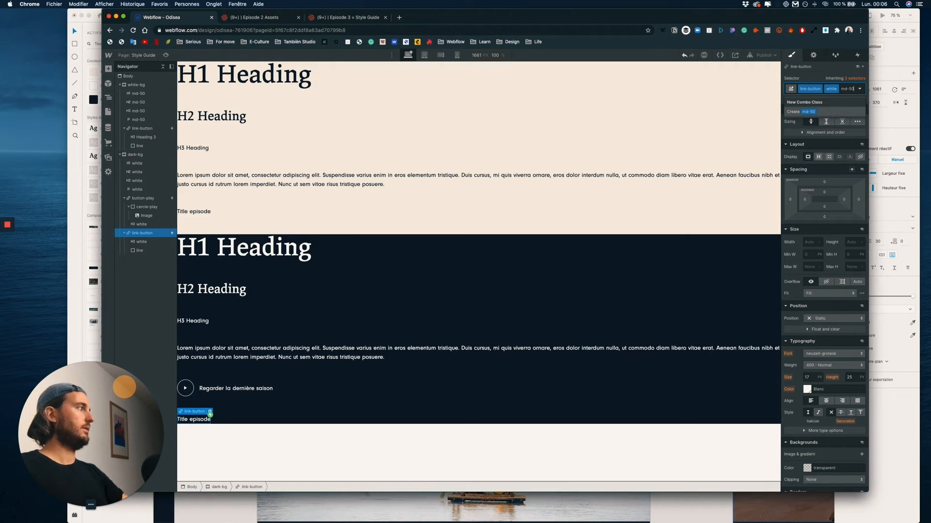
pyautogui.press('Return')
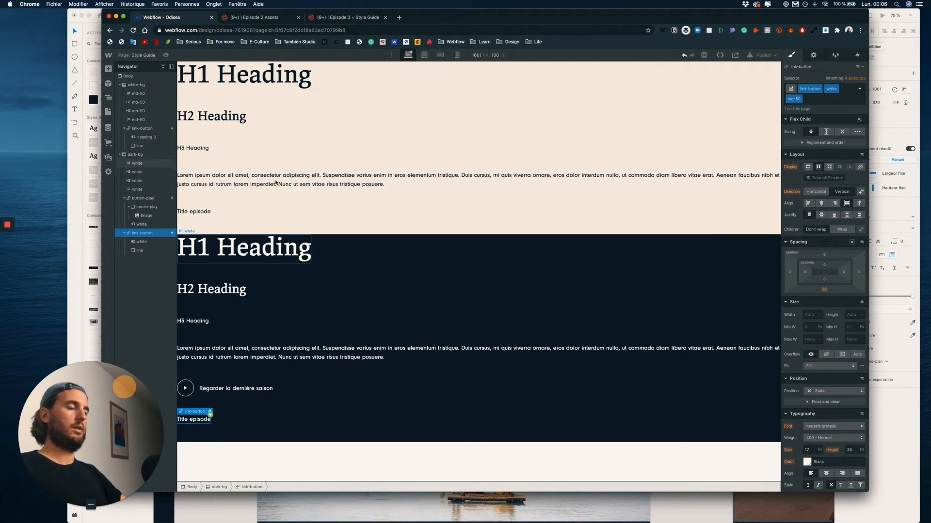
# Step: Preview the page to check the hover line on both Title episode links, and leave the preview
pyautogui.click(165, 55)
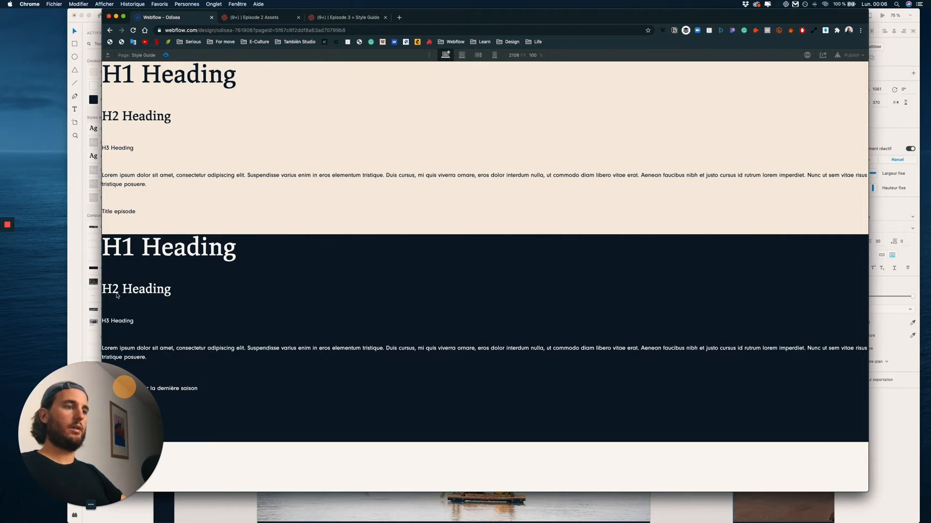
pyautogui.moveTo(124, 387); pyautogui.dragTo(354, 364)
pyautogui.click(125, 422)
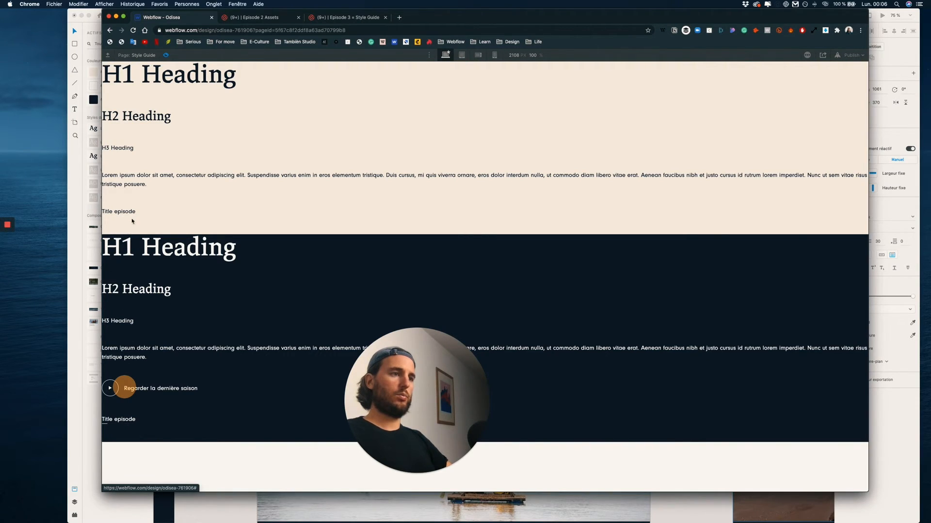
pyautogui.click(166, 54)
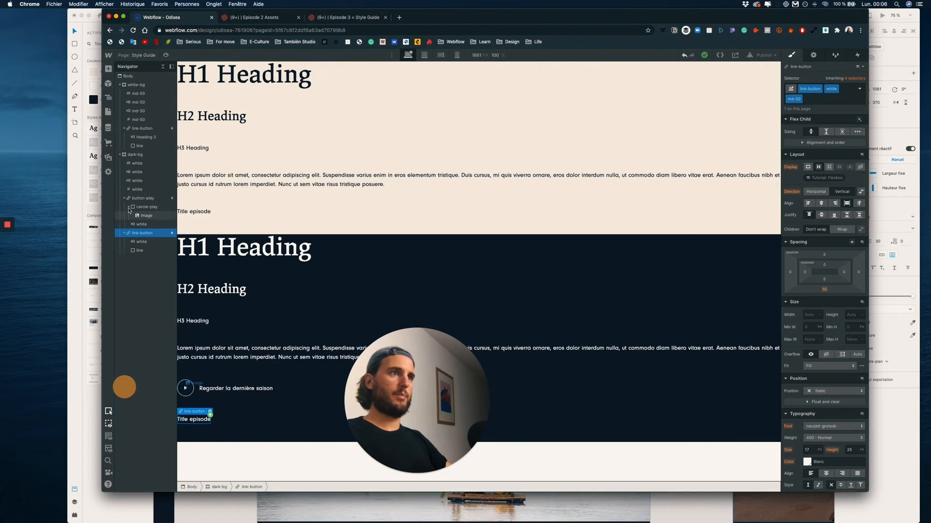
# Step: Compare the line divs in both link-buttons, and undo the dark-bg link-button's combo classes and the line class's Blanc background color
pyautogui.click(142, 251)
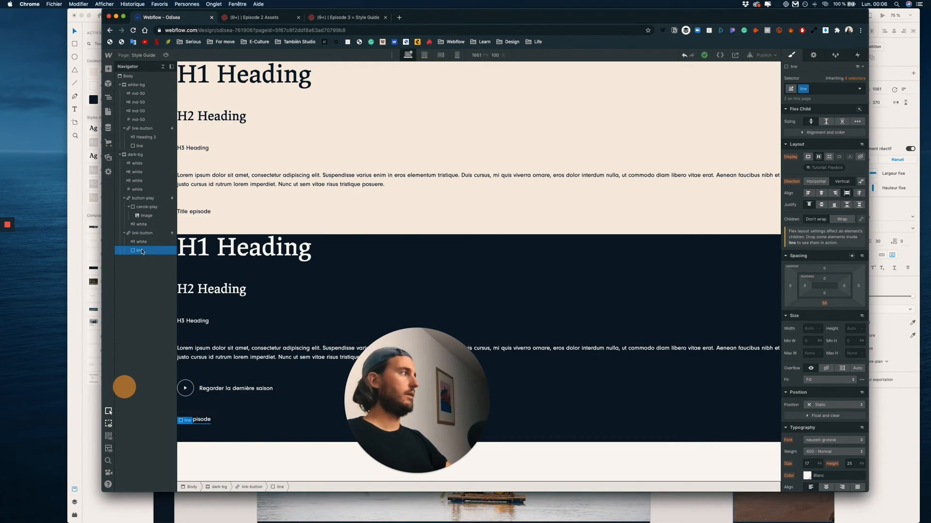
pyautogui.click(142, 146)
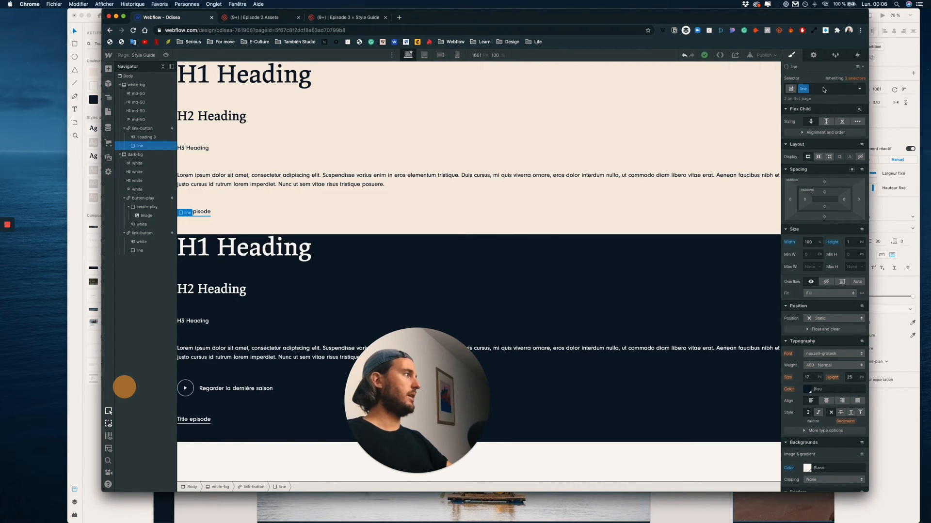
pyautogui.click(145, 250)
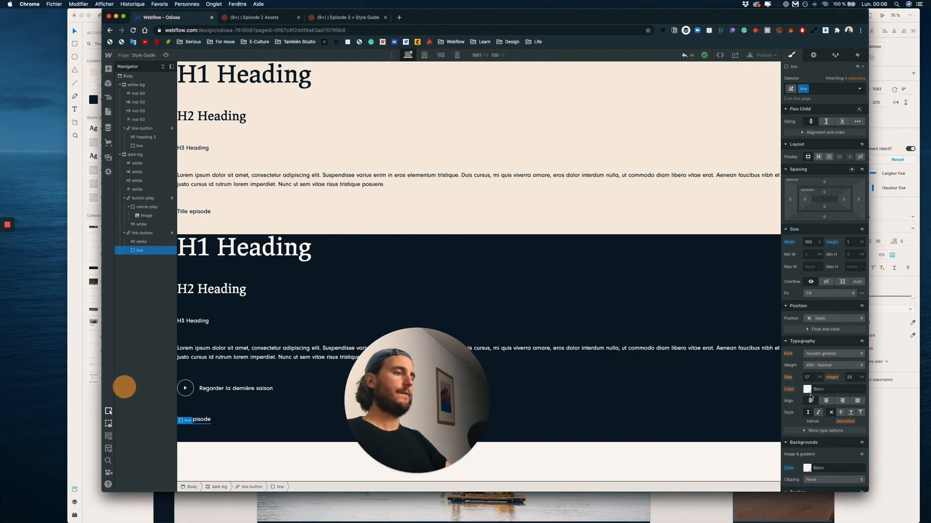
pyautogui.click(684, 56)
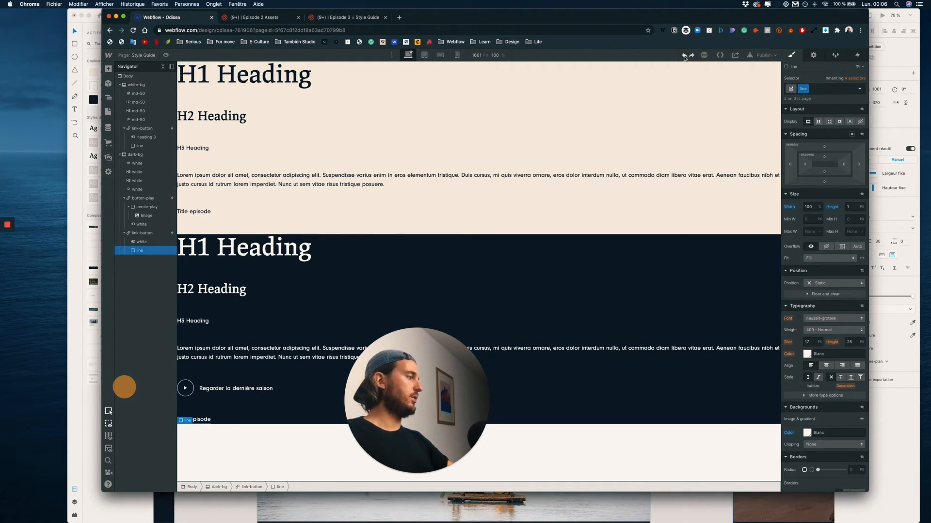
pyautogui.click(684, 56)
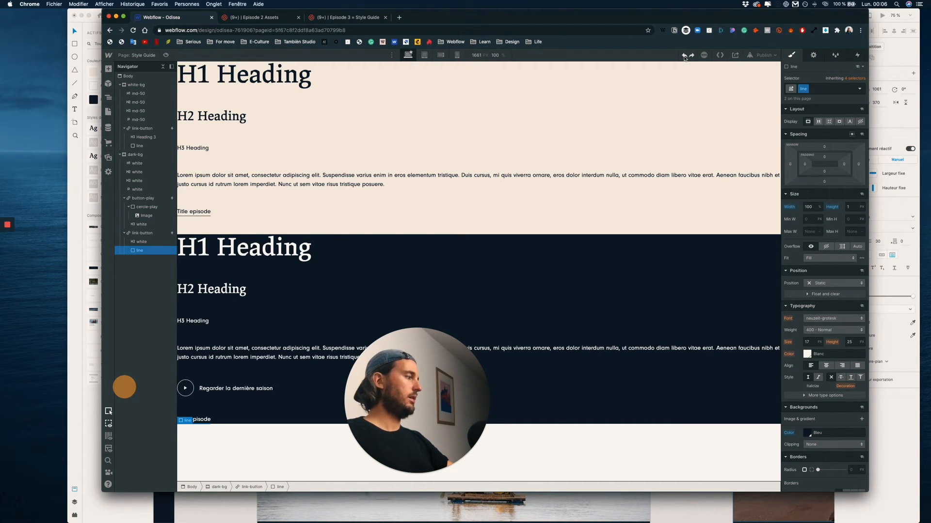
# Step: Give the line div in the dark-bg link-button a white combo class with the Blanc background swatch, and check it in preview
pyautogui.click(817, 90)
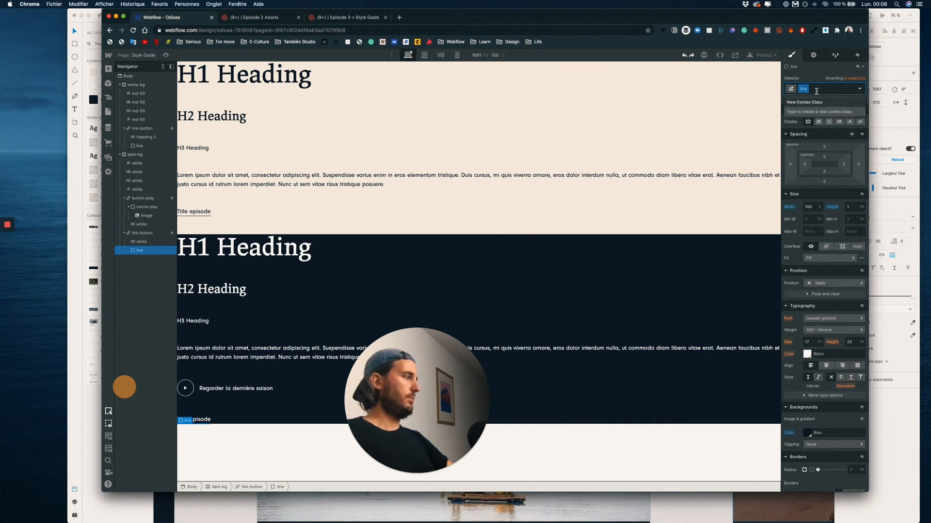
pyautogui.write('white')
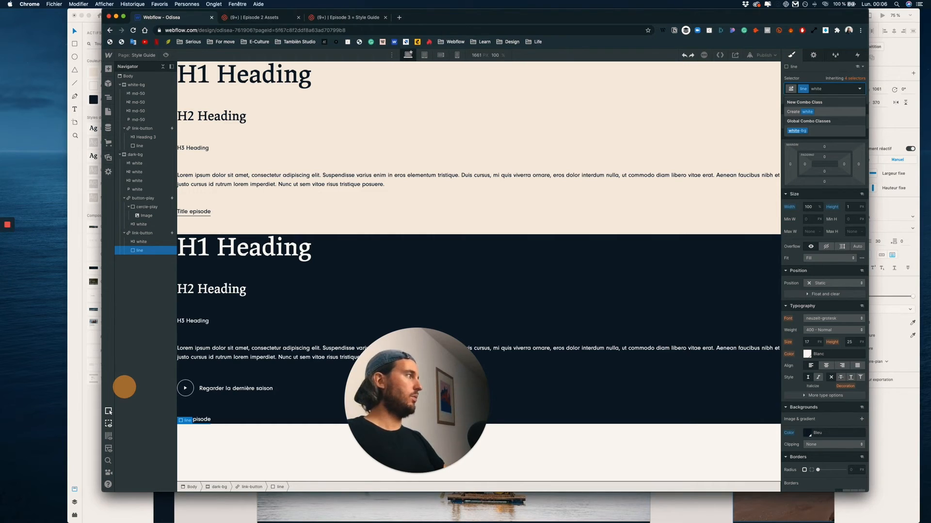
pyautogui.press('Return')
pyautogui.click(808, 435)
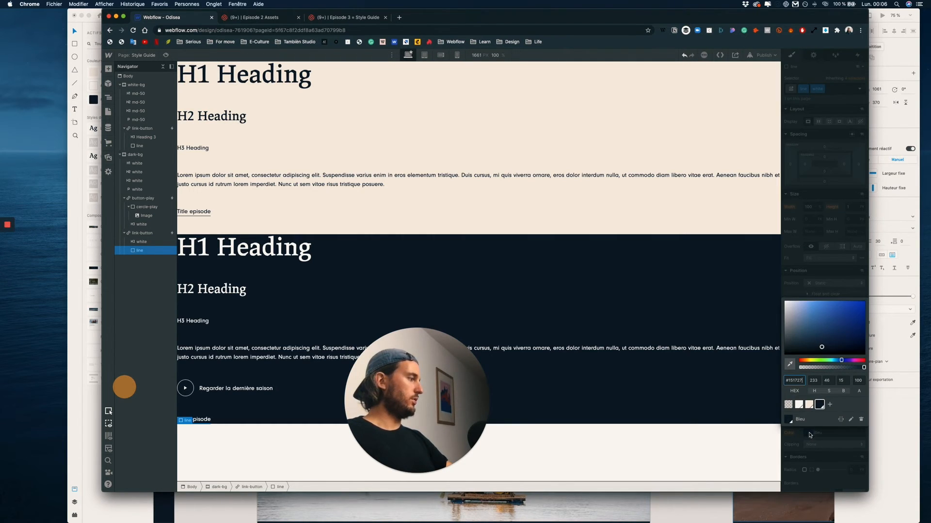
pyautogui.click(799, 404)
pyautogui.click(818, 267)
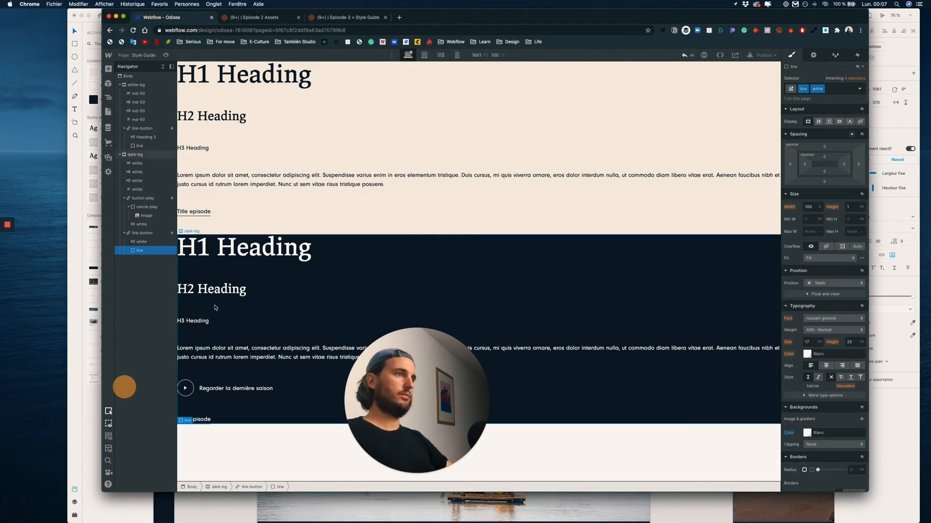
pyautogui.click(165, 56)
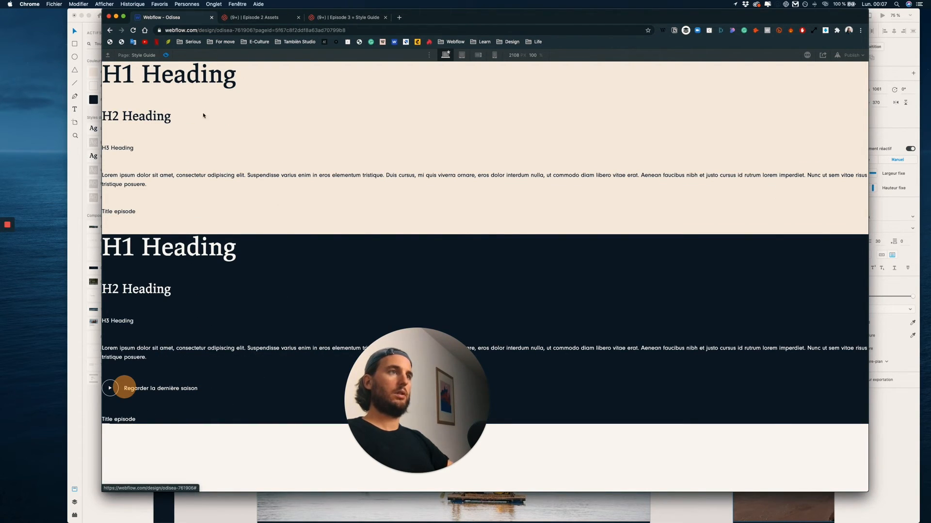
pyautogui.press('Escape')
# Step: Add the combo class md-50 to the line div in the dark-bg link-button, and preview the hover line on its Title episode link
pyautogui.click(839, 91)
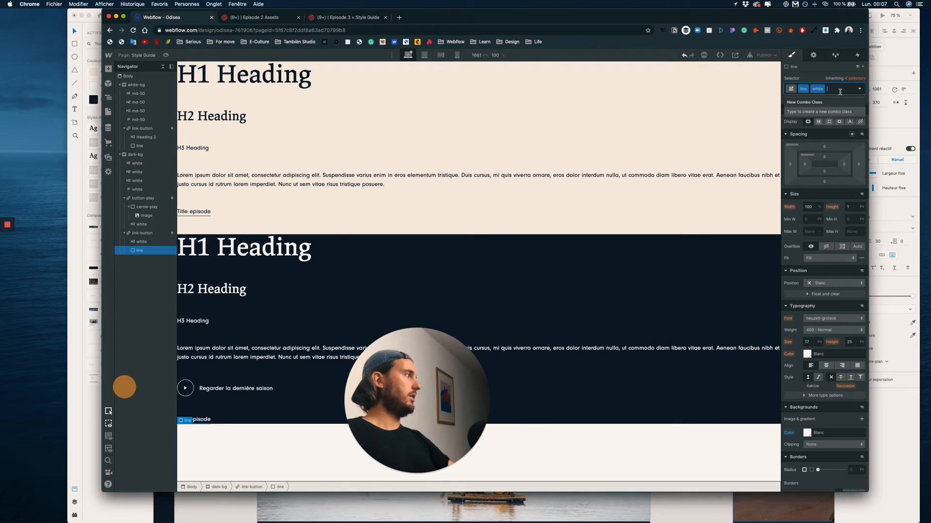
pyautogui.write('mg')
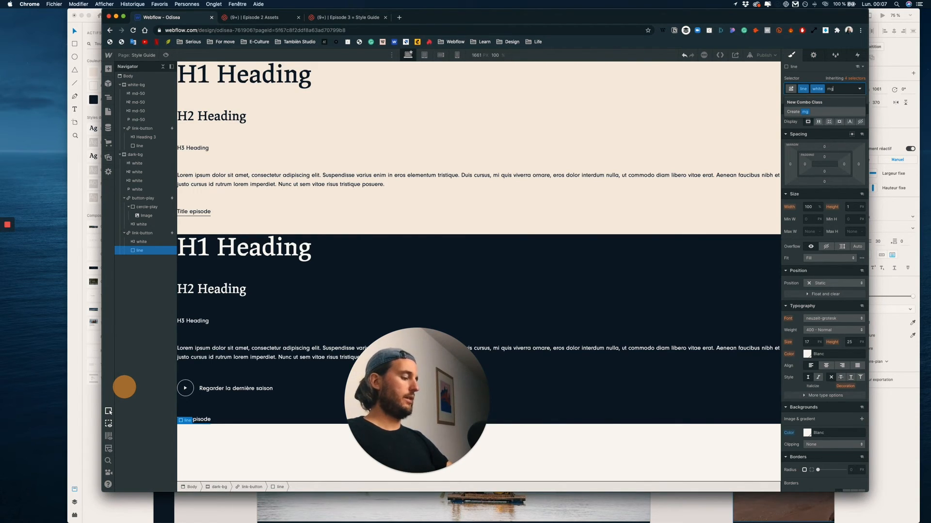
pyautogui.press('BackSpace')
pyautogui.press('BackSpace')
pyautogui.write('md')
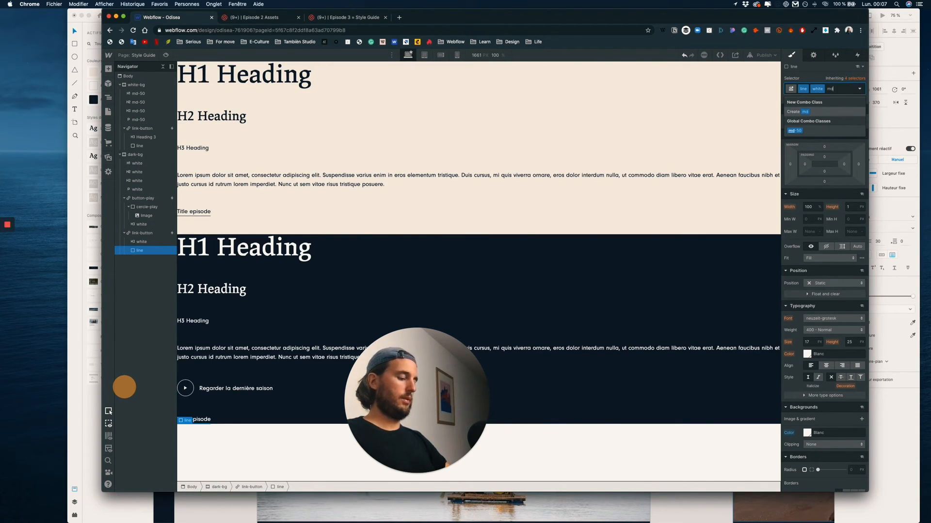
pyautogui.write('-50')
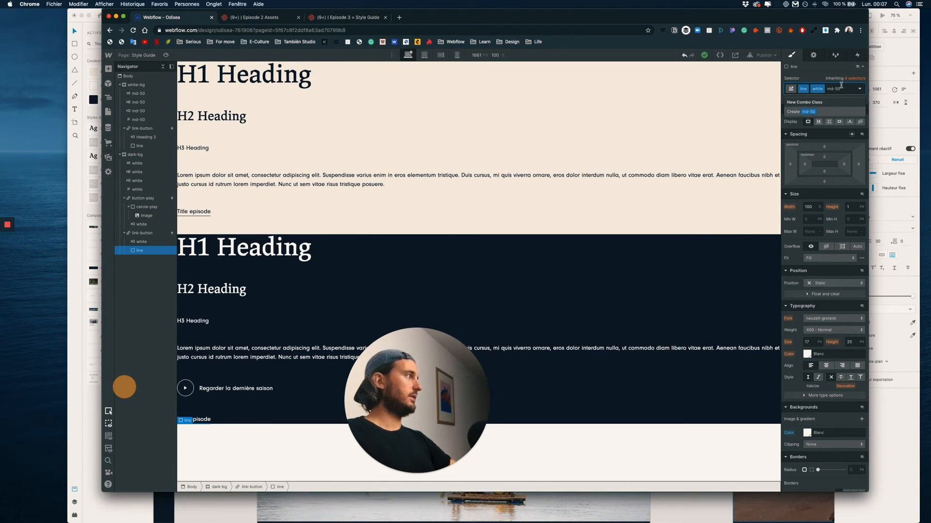
pyautogui.click(810, 113)
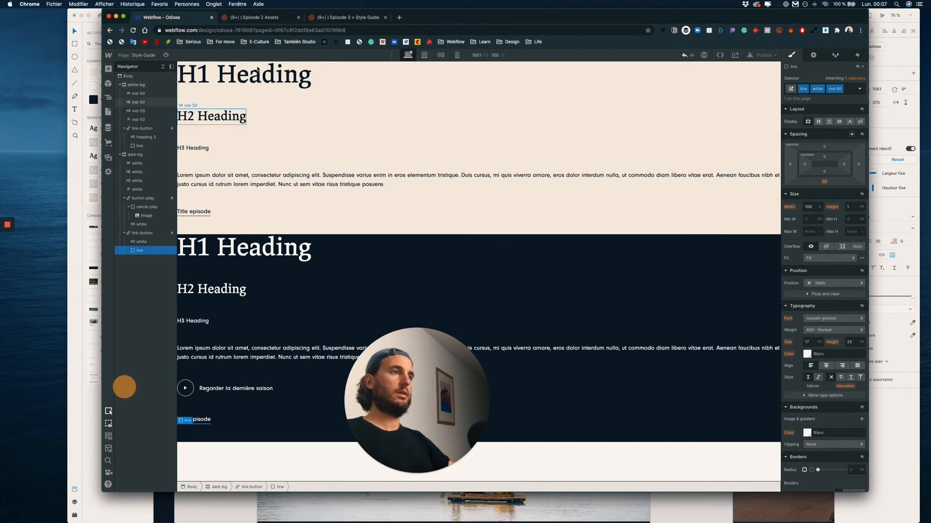
pyautogui.click(165, 55)
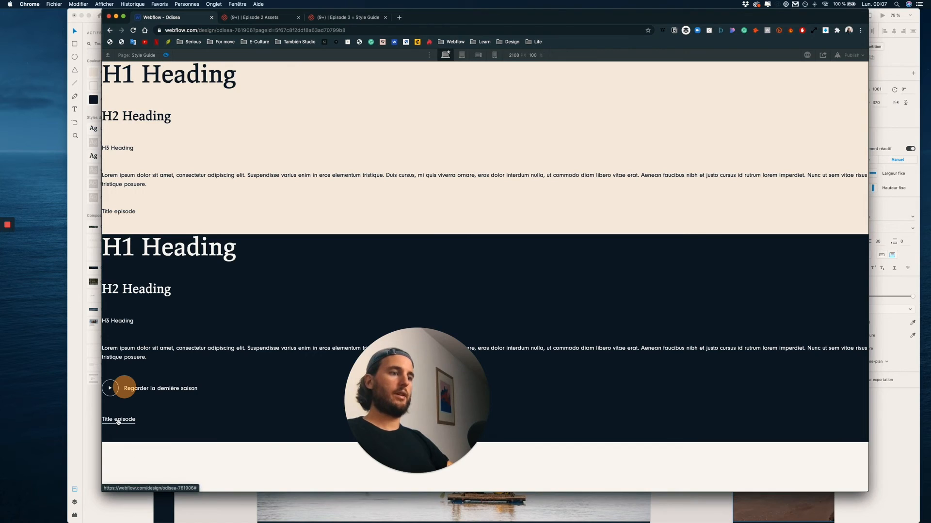